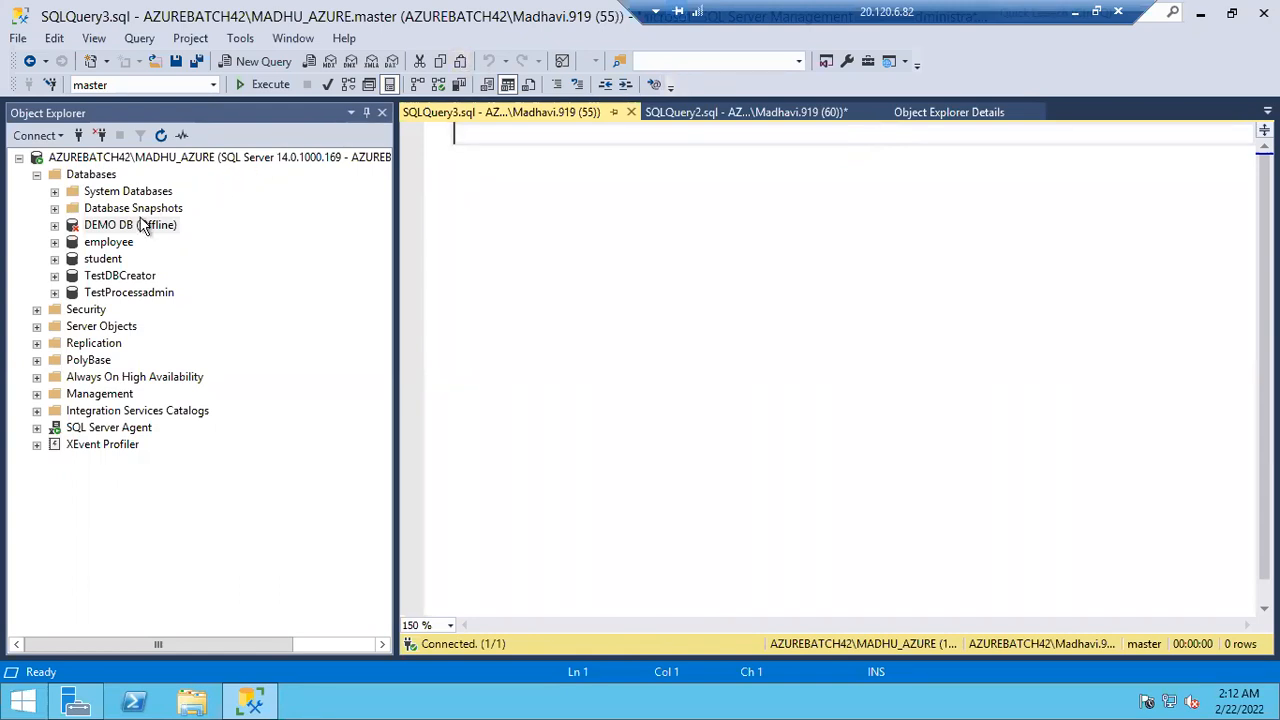
Step: Inspect the tables inside the employee database and collapse its tree again
{"action": "left_click", "coordinate": [115, 242]}
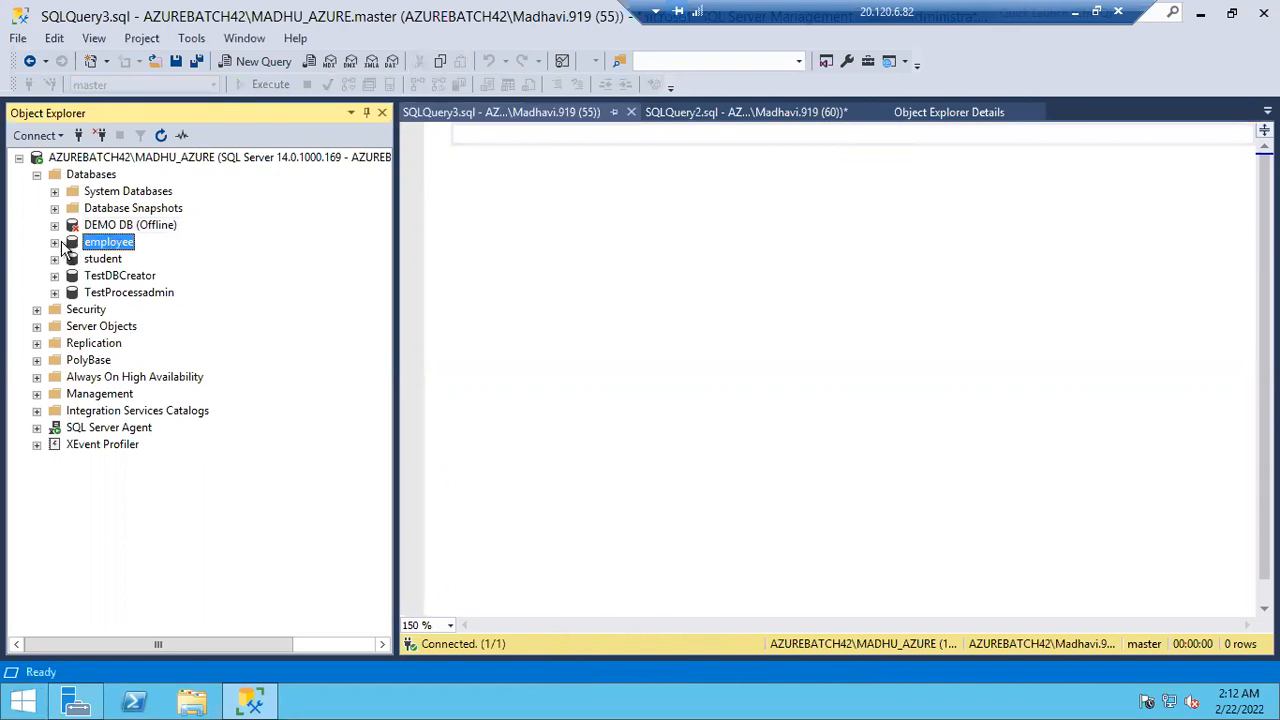
{"action": "left_click", "coordinate": [54, 242]}
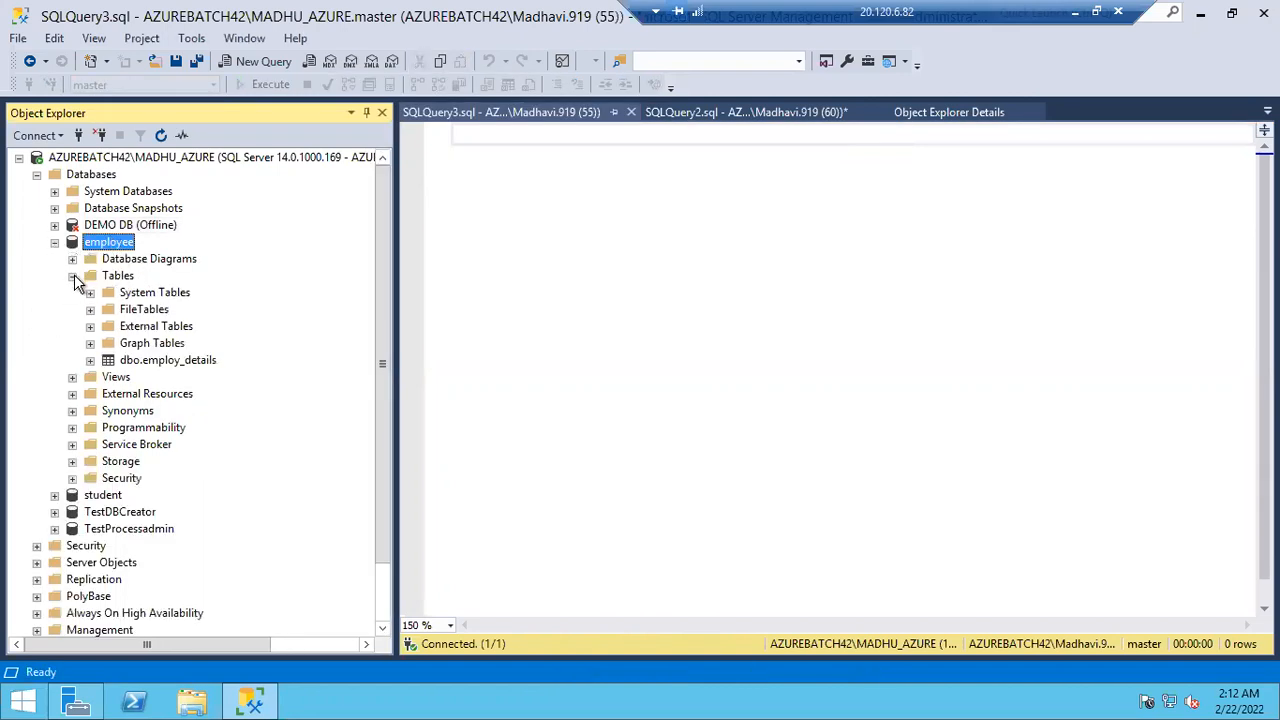
{"action": "left_click", "coordinate": [72, 276]}
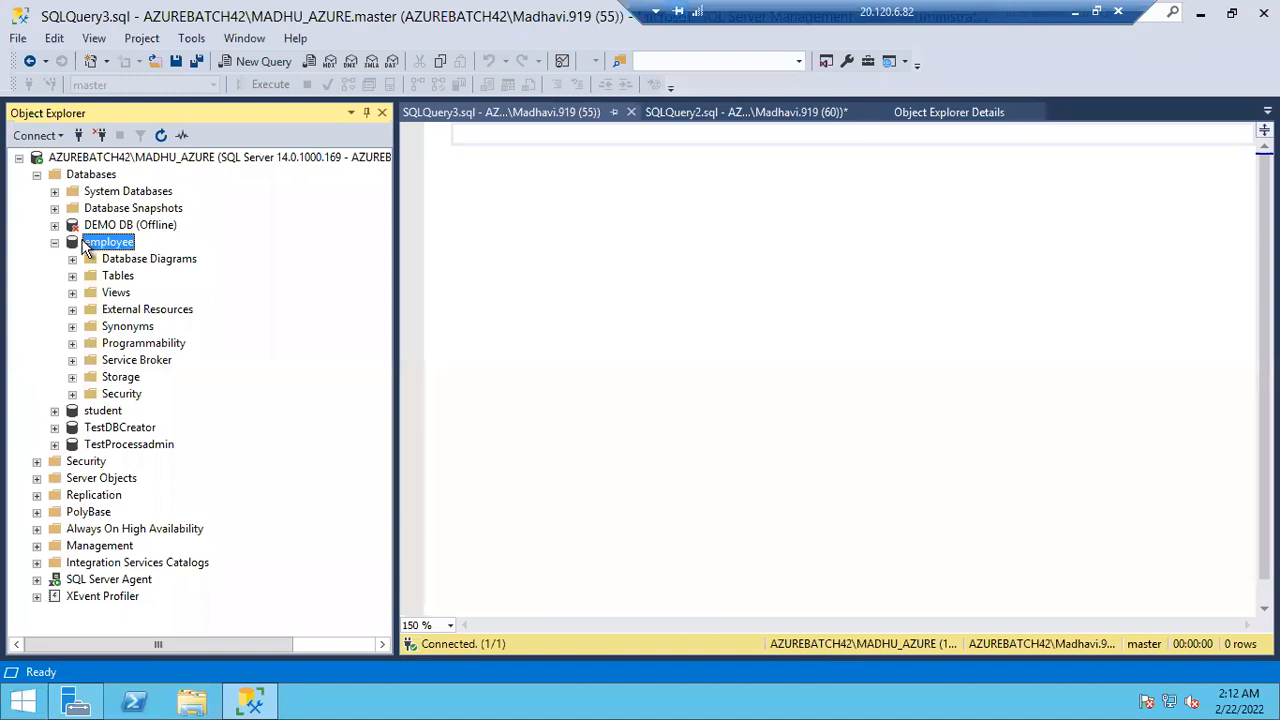
{"action": "left_click", "coordinate": [55, 242]}
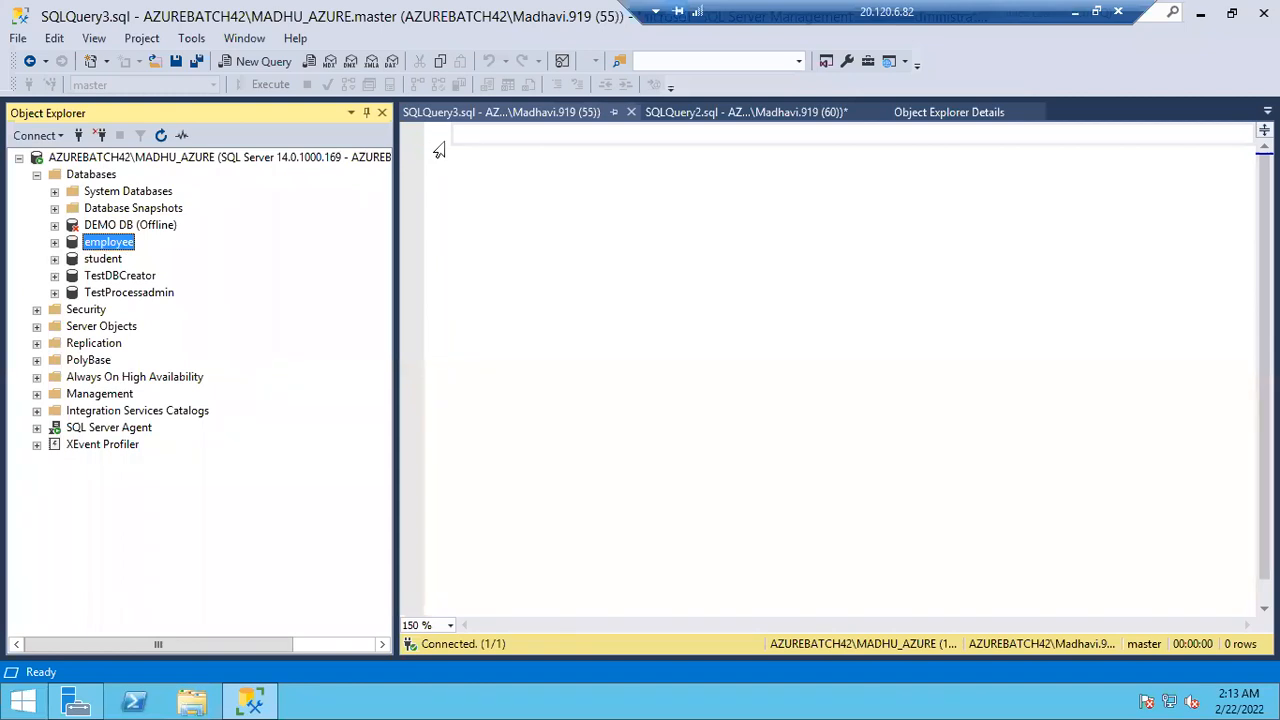
Step: Open the Back Up Database task for the employee database with the backup type set to Full
{"action": "right_click", "coordinate": [107, 249]}
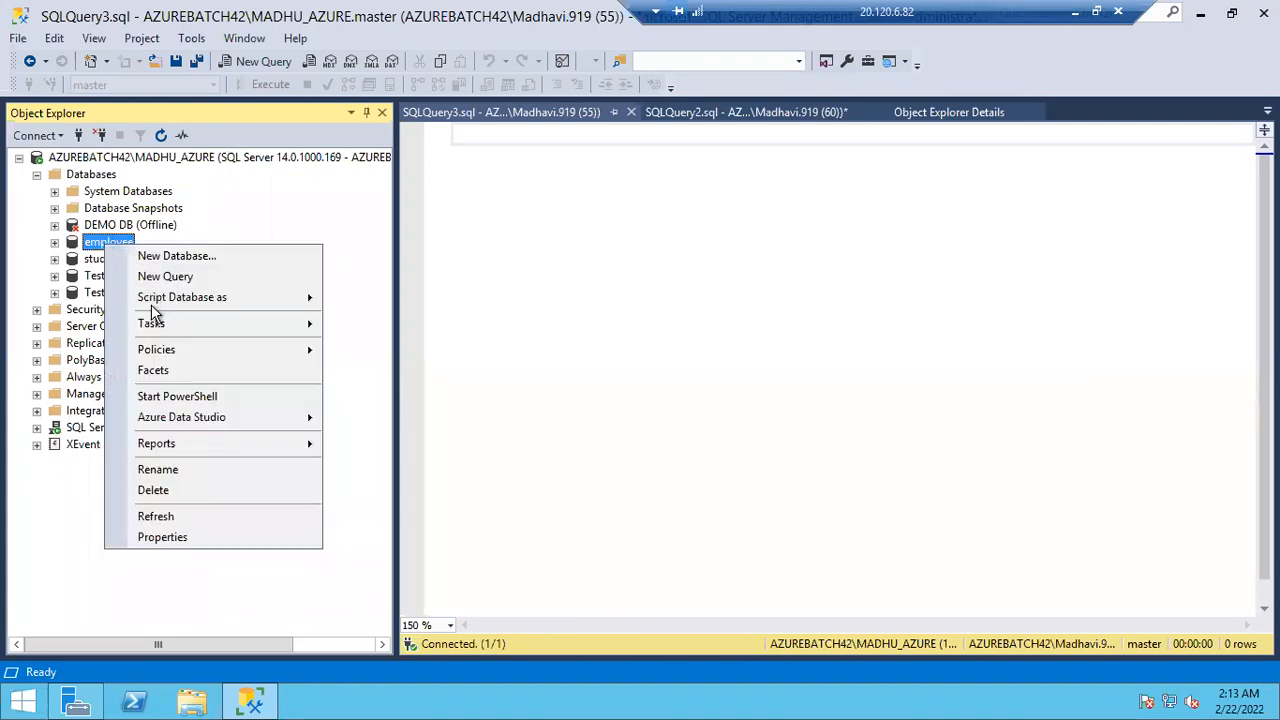
{"action": "mouse_move", "coordinate": [151, 321]}
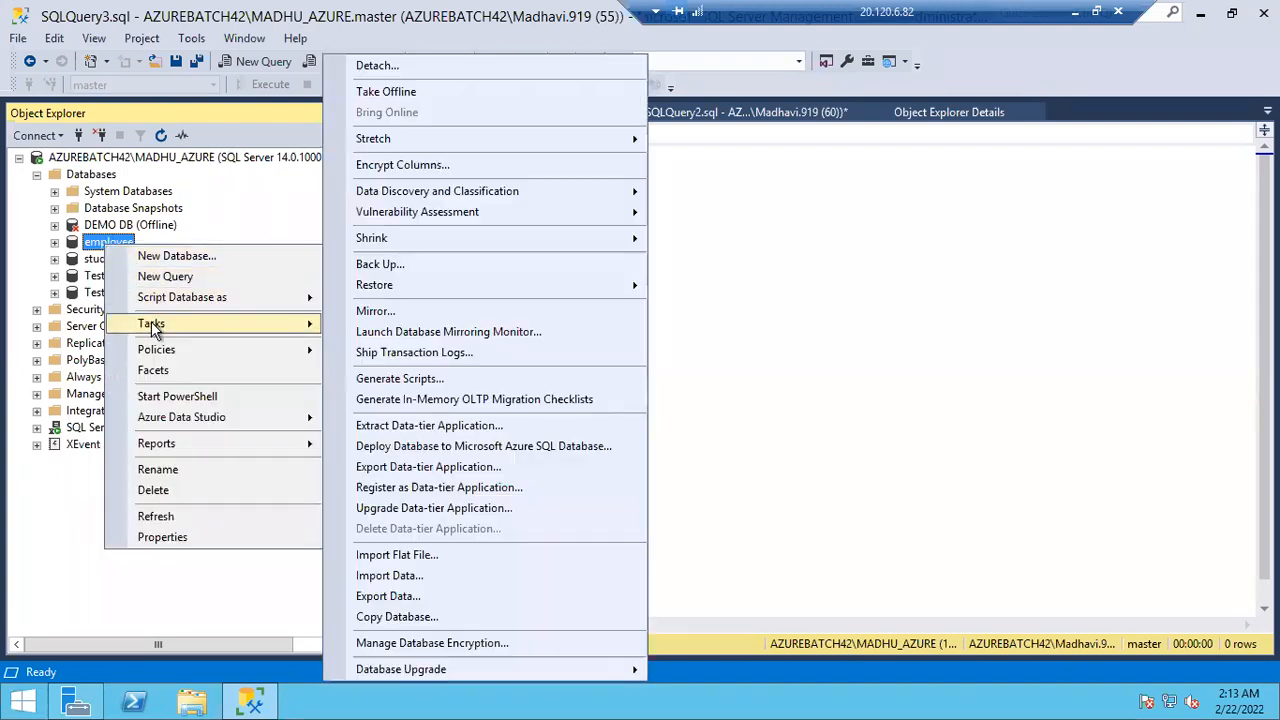
{"action": "left_click", "coordinate": [402, 264]}
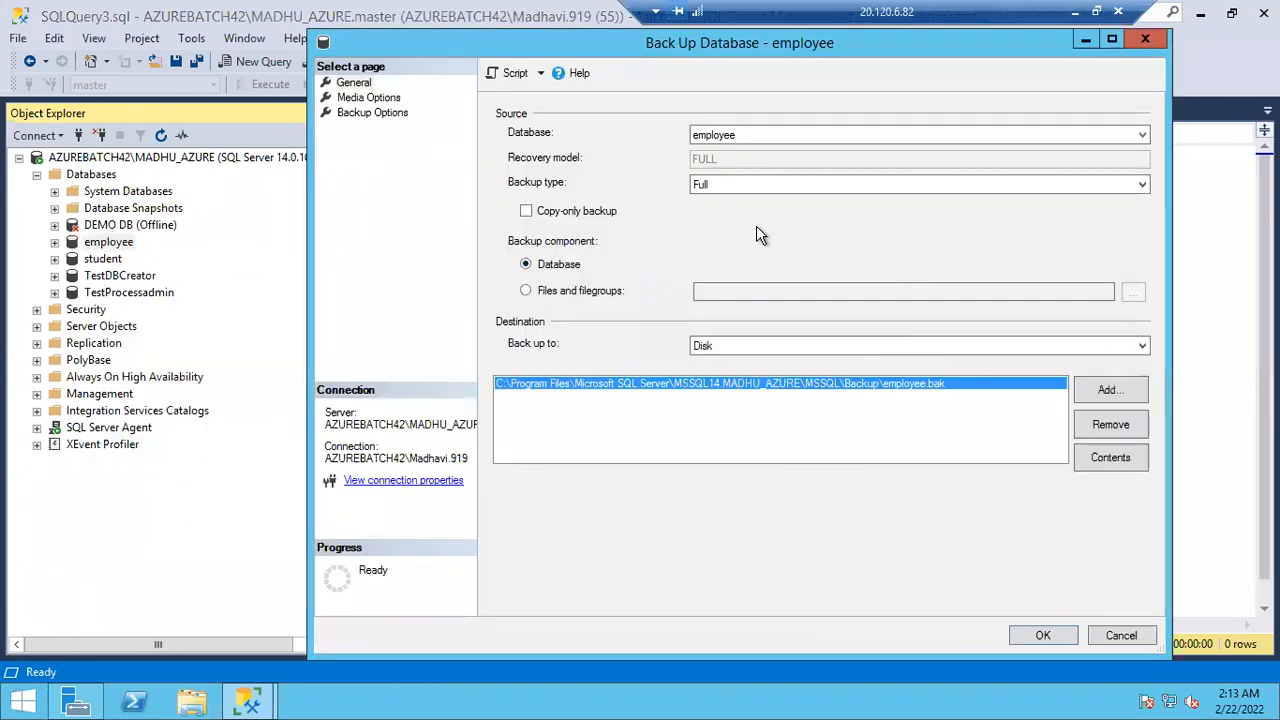
{"action": "left_click", "coordinate": [743, 184]}
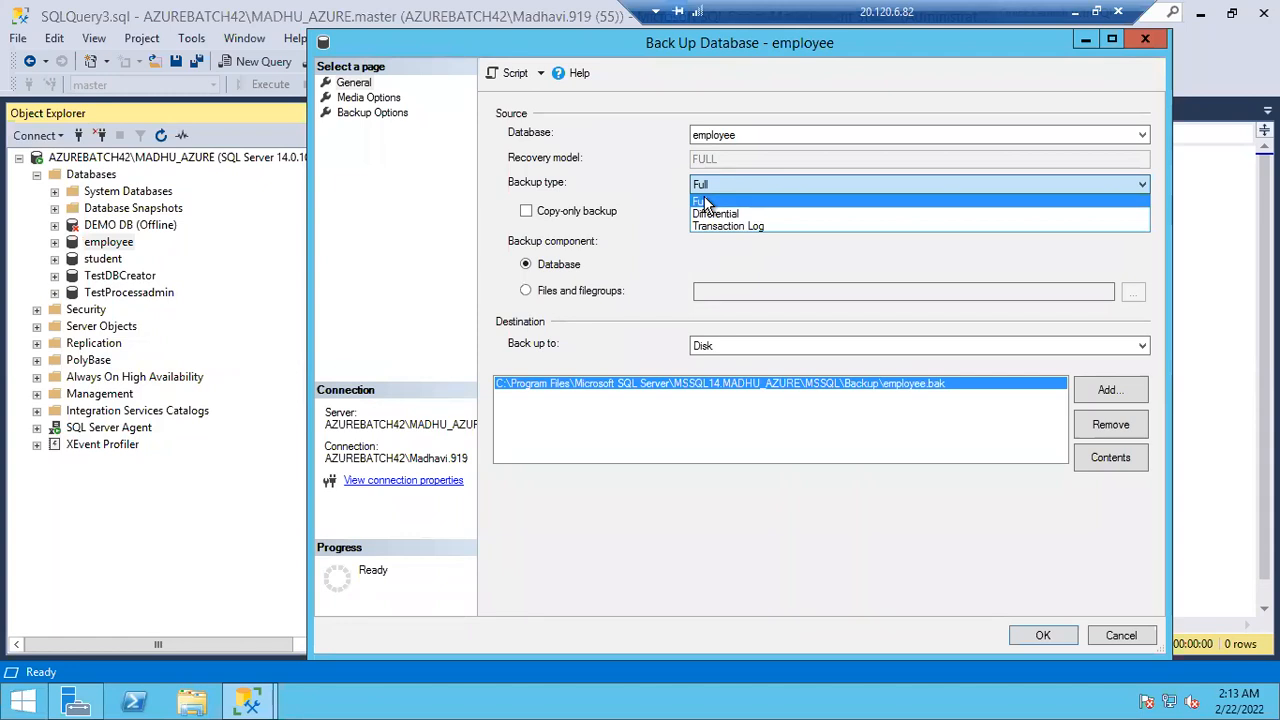
{"action": "left_click", "coordinate": [706, 202]}
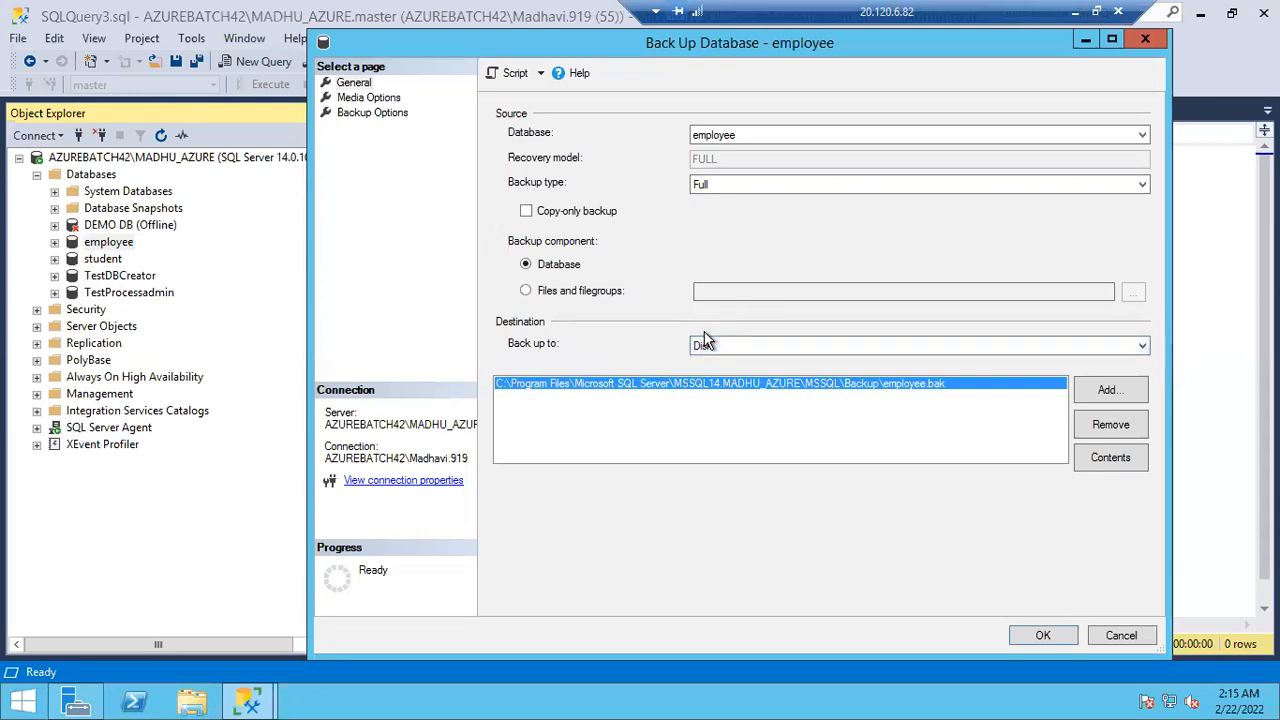
Step: Try URL as the backup destination, return it to Disk and select the employee.bak path
{"action": "left_click", "coordinate": [733, 345]}
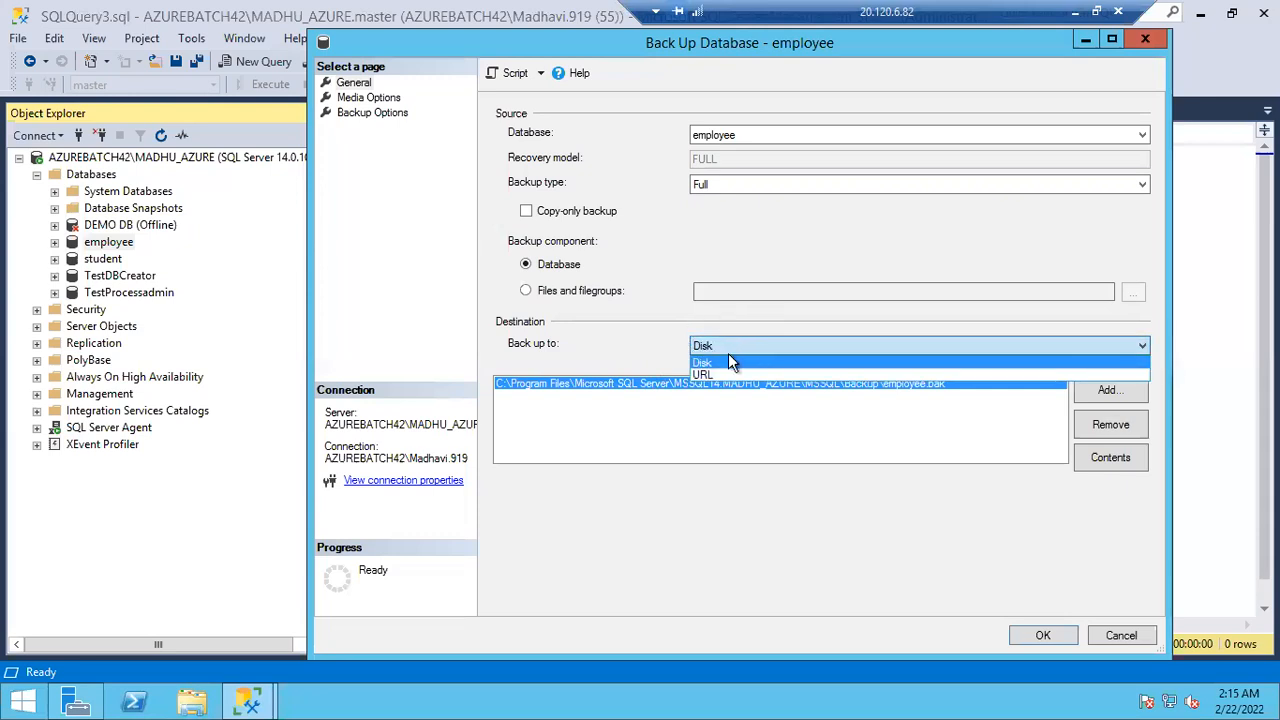
{"action": "left_click", "coordinate": [709, 374]}
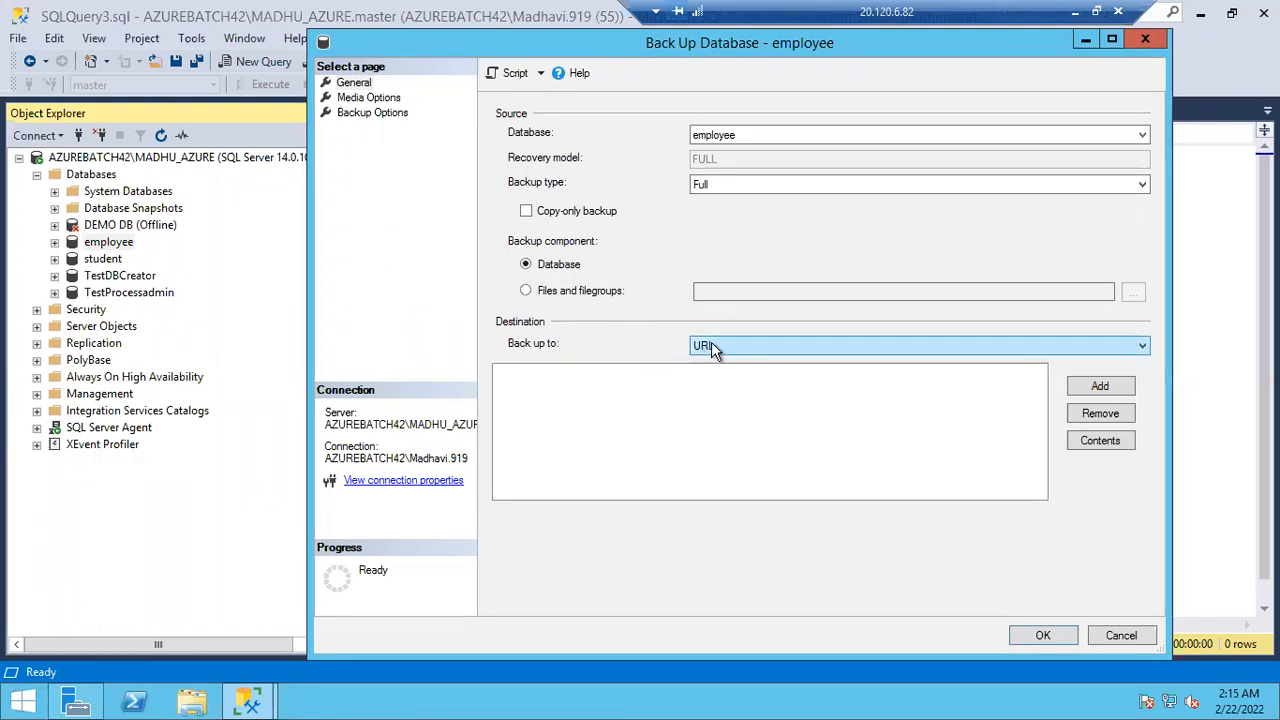
{"action": "left_click", "coordinate": [711, 345]}
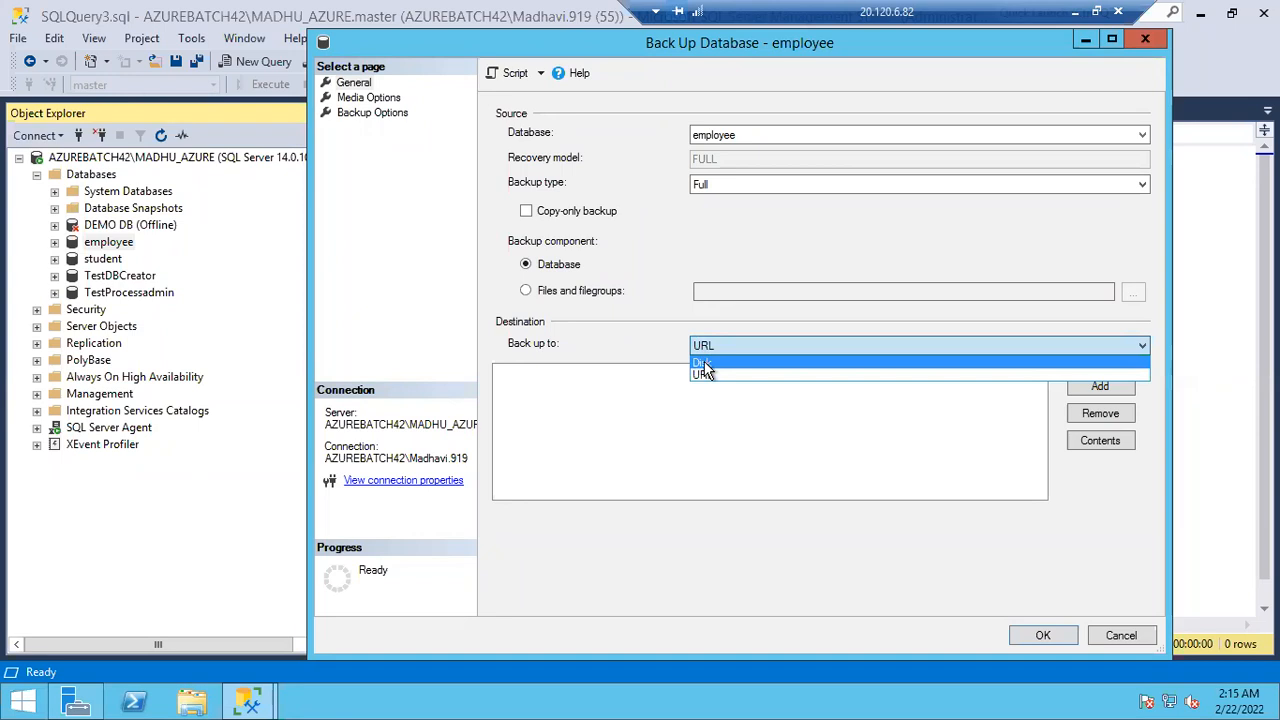
{"action": "left_click", "coordinate": [705, 364]}
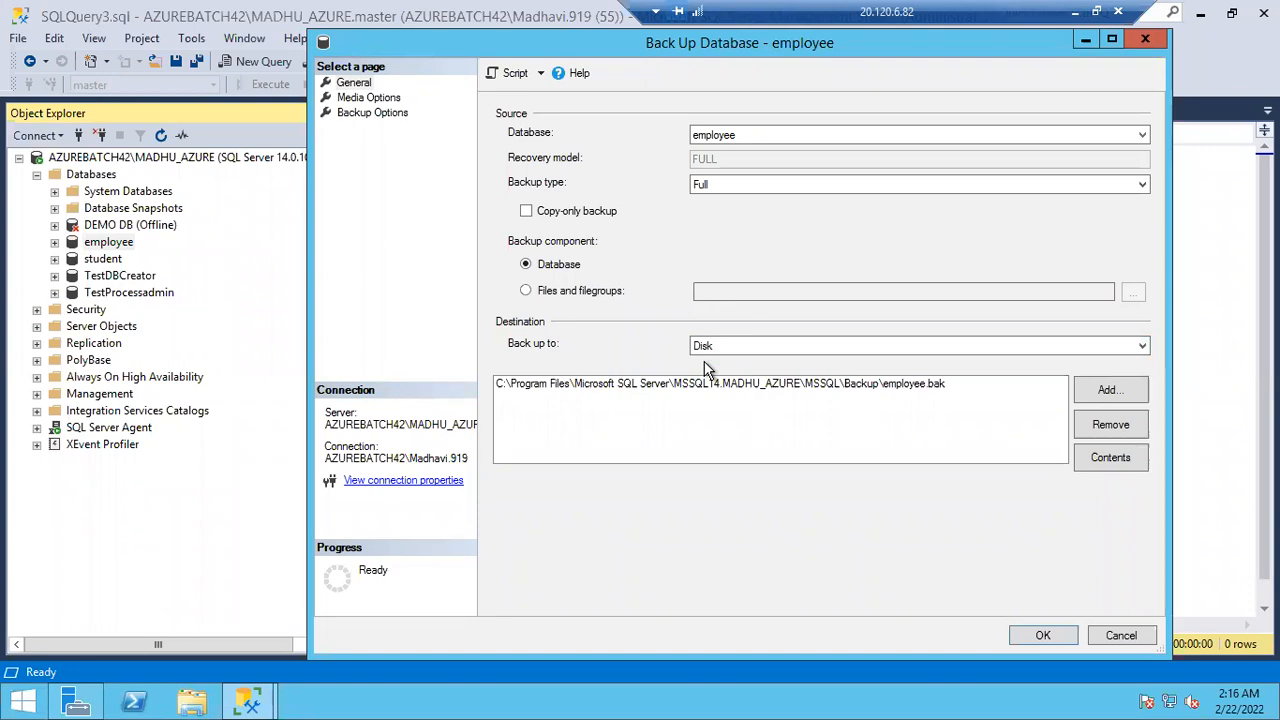
{"action": "left_click", "coordinate": [621, 383]}
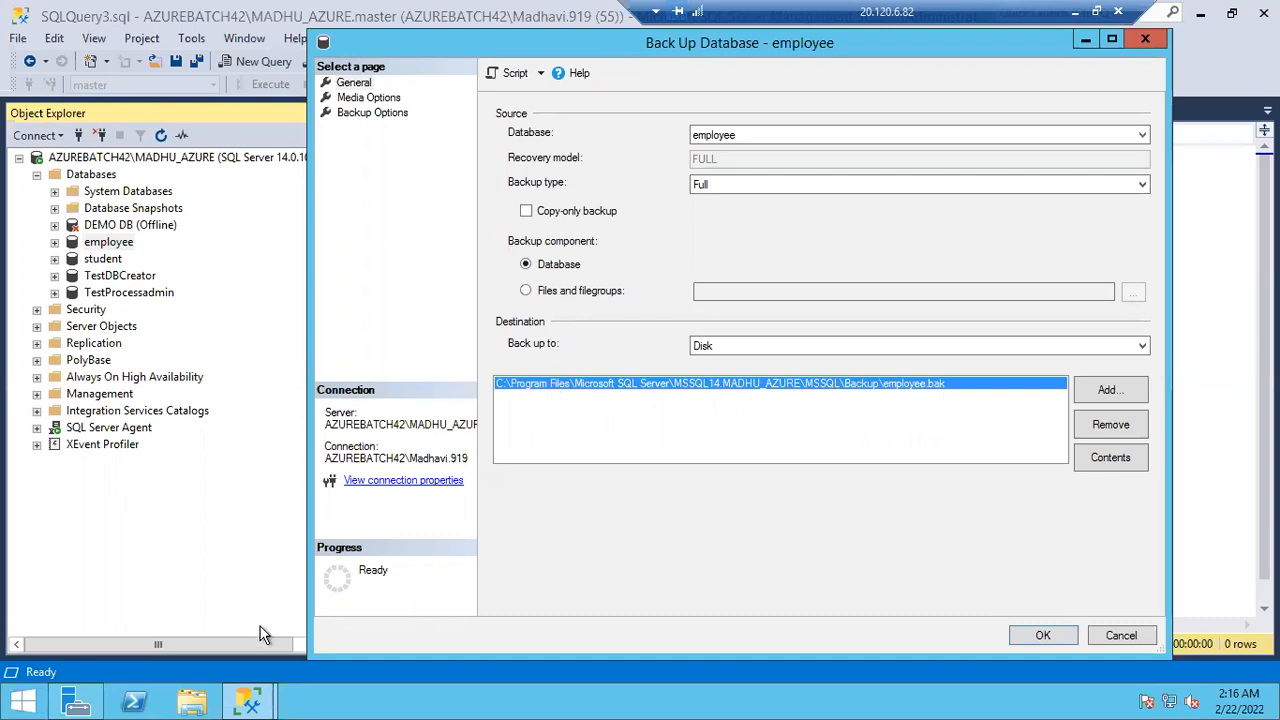
Step: Switch to File Explorer and browse to C:\Program Files\Microsoft SQL Server
{"action": "left_click", "coordinate": [199, 703]}
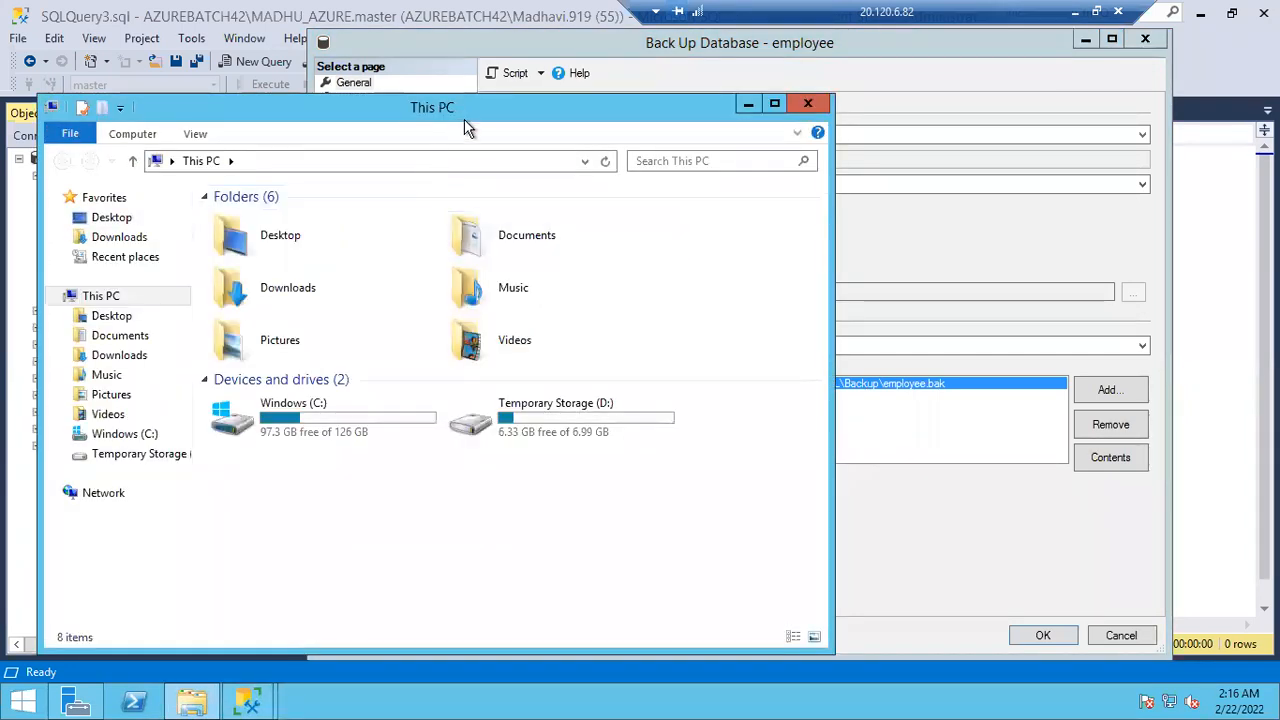
{"action": "left_click_drag", "start_coordinate": [466, 122], "coordinate": [627, 87]}
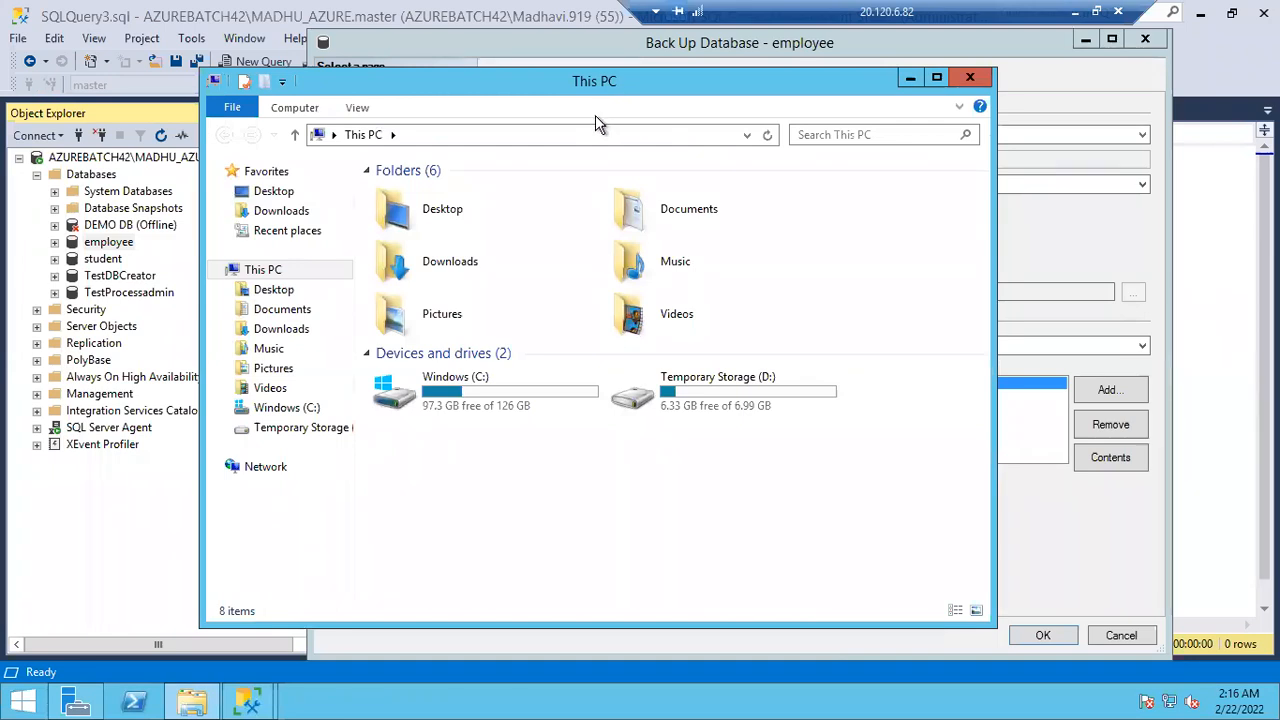
{"action": "left_click", "coordinate": [491, 397]}
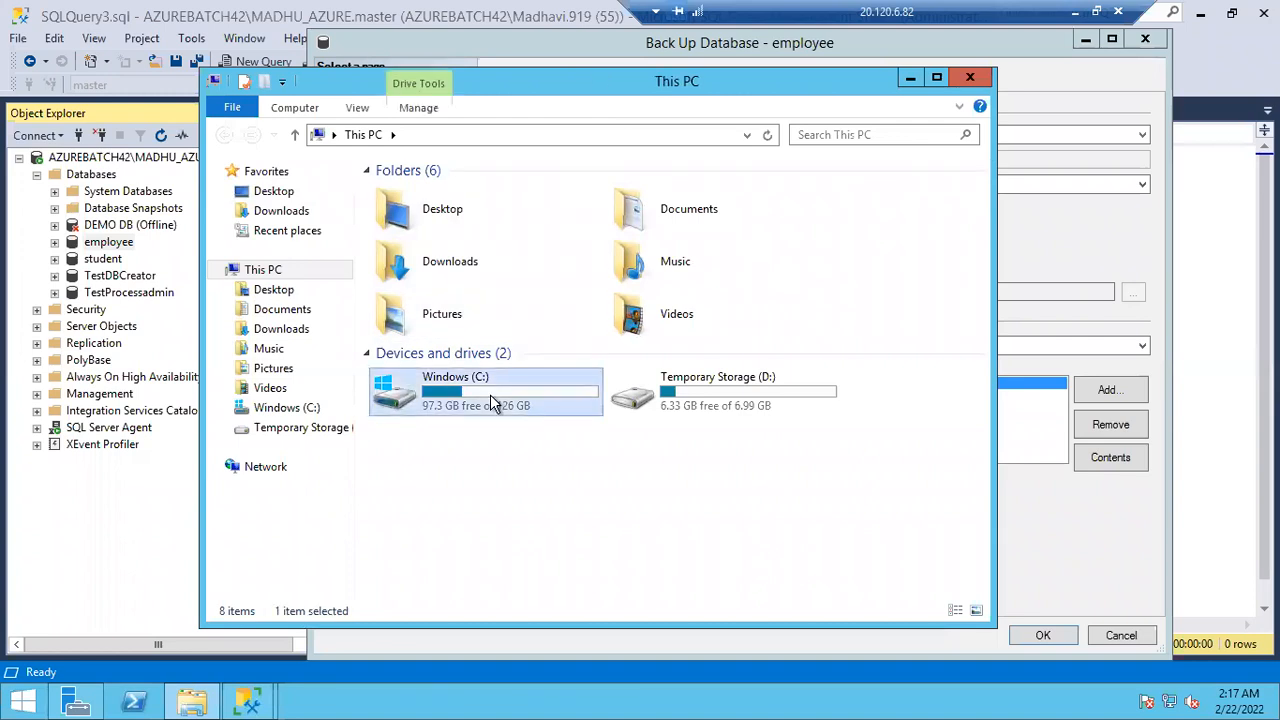
{"action": "double_click", "coordinate": [491, 398]}
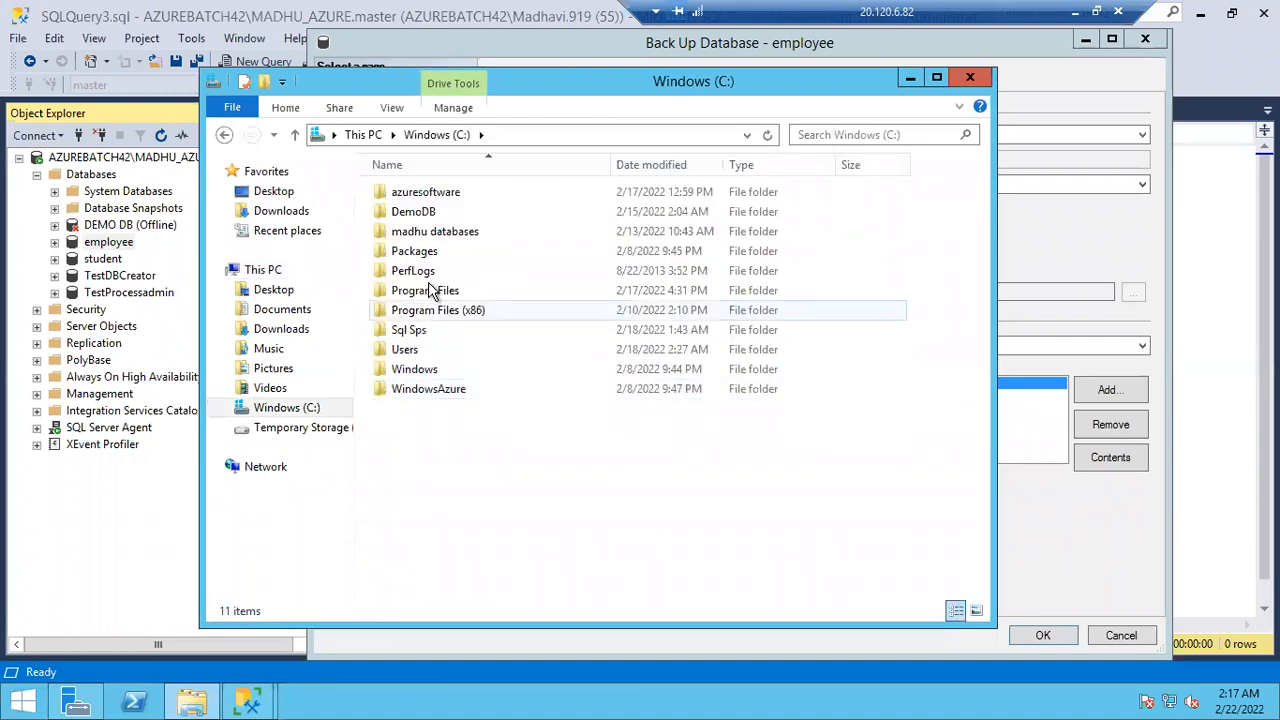
{"action": "double_click", "coordinate": [425, 291]}
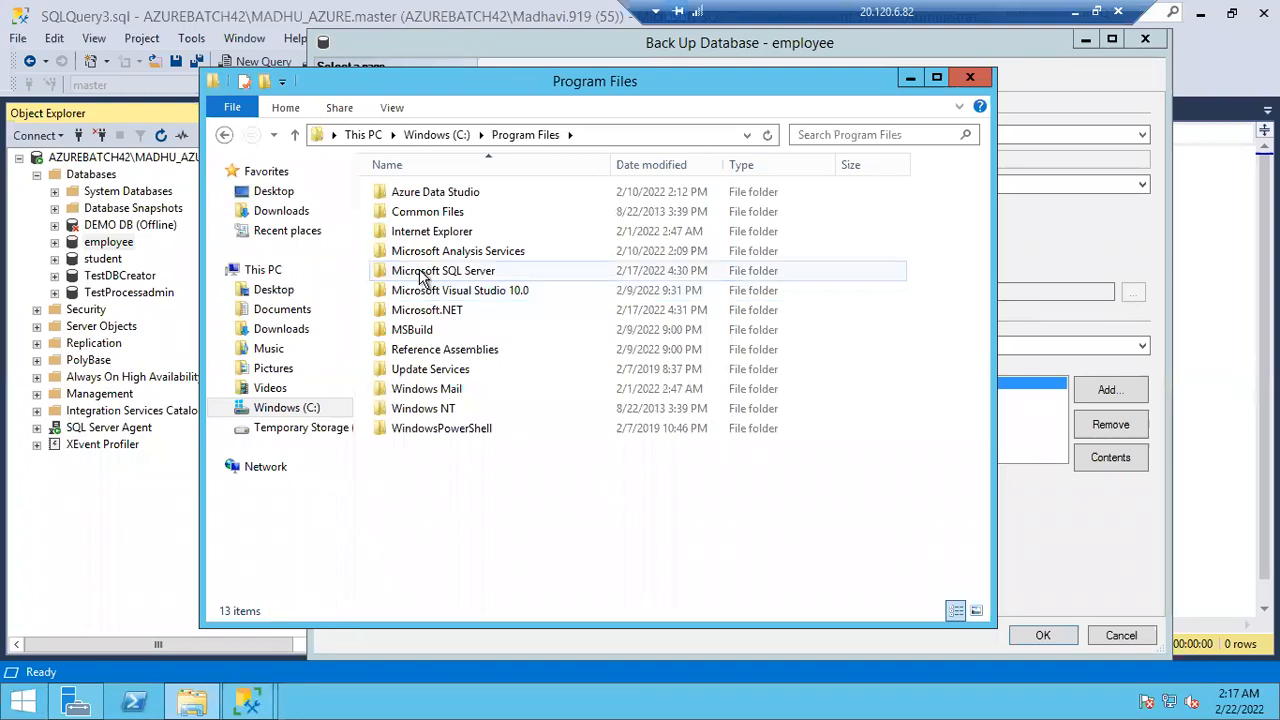
{"action": "double_click", "coordinate": [422, 272]}
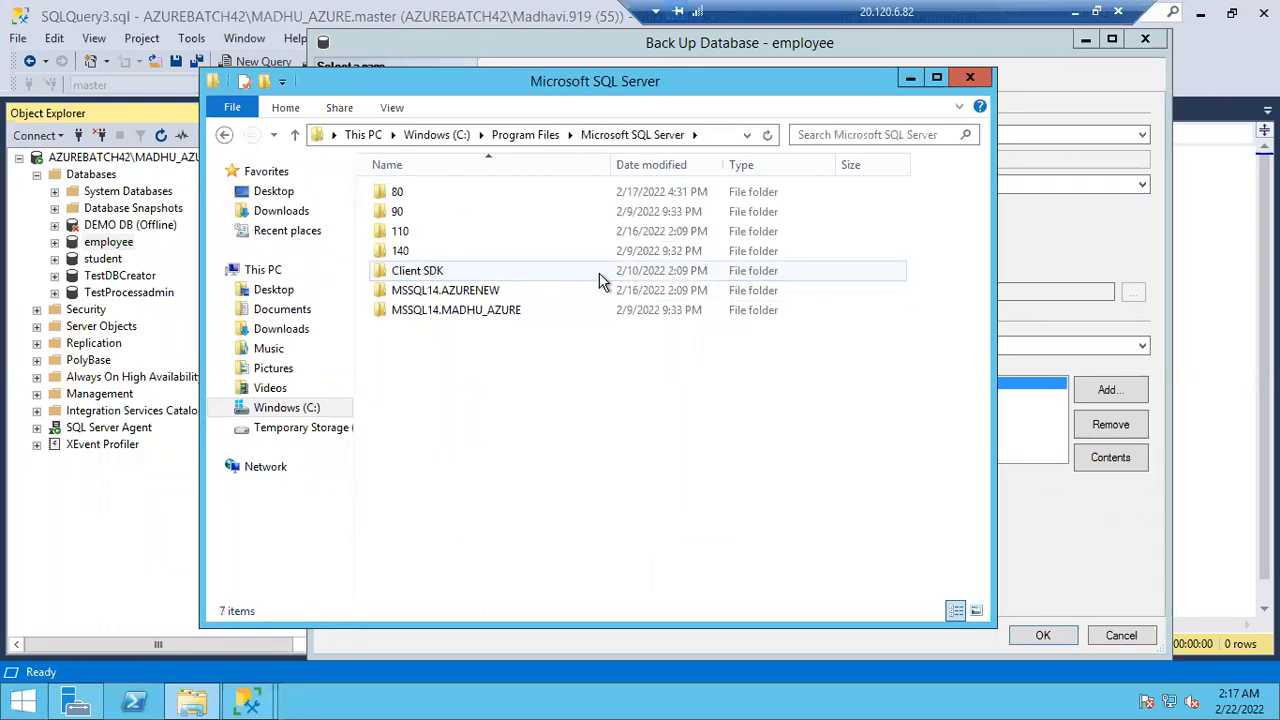
Step: Compare the instance folders MSSQL14.MADHU_AZURE and MSSQL14.AZURENEW inside Microsoft SQL Server
{"action": "double_click", "coordinate": [533, 310]}
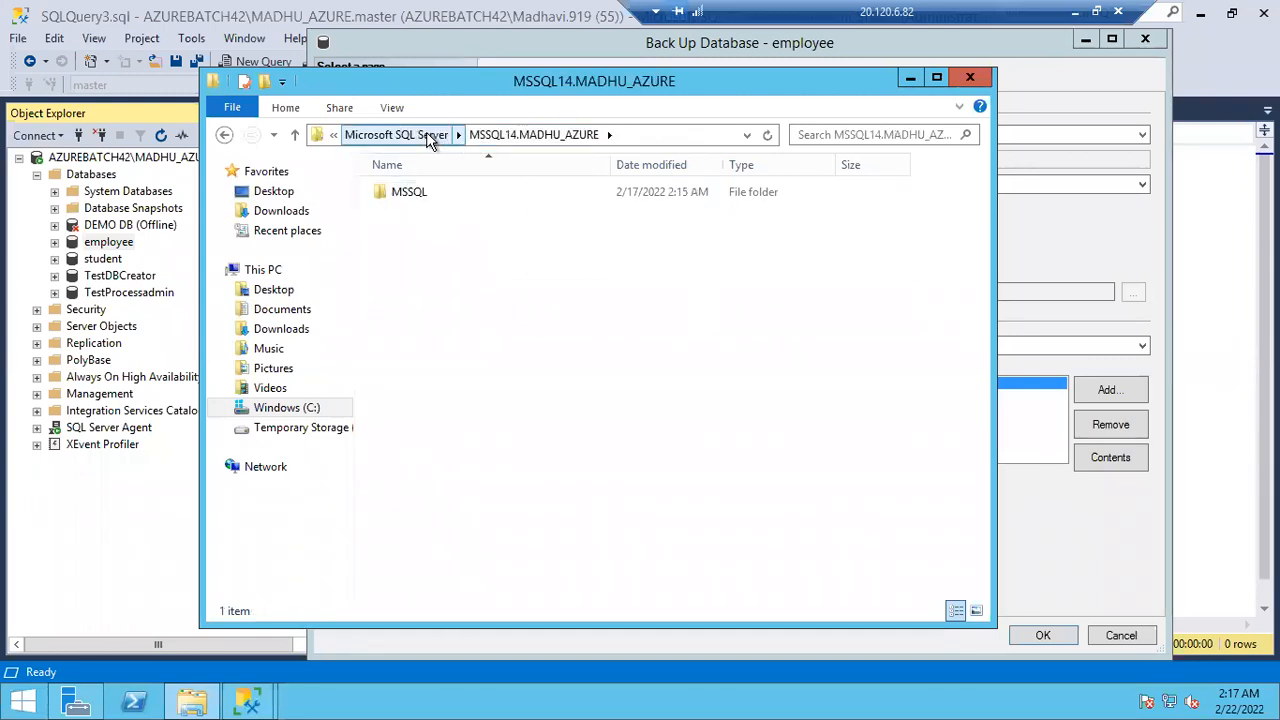
{"action": "left_click", "coordinate": [430, 137]}
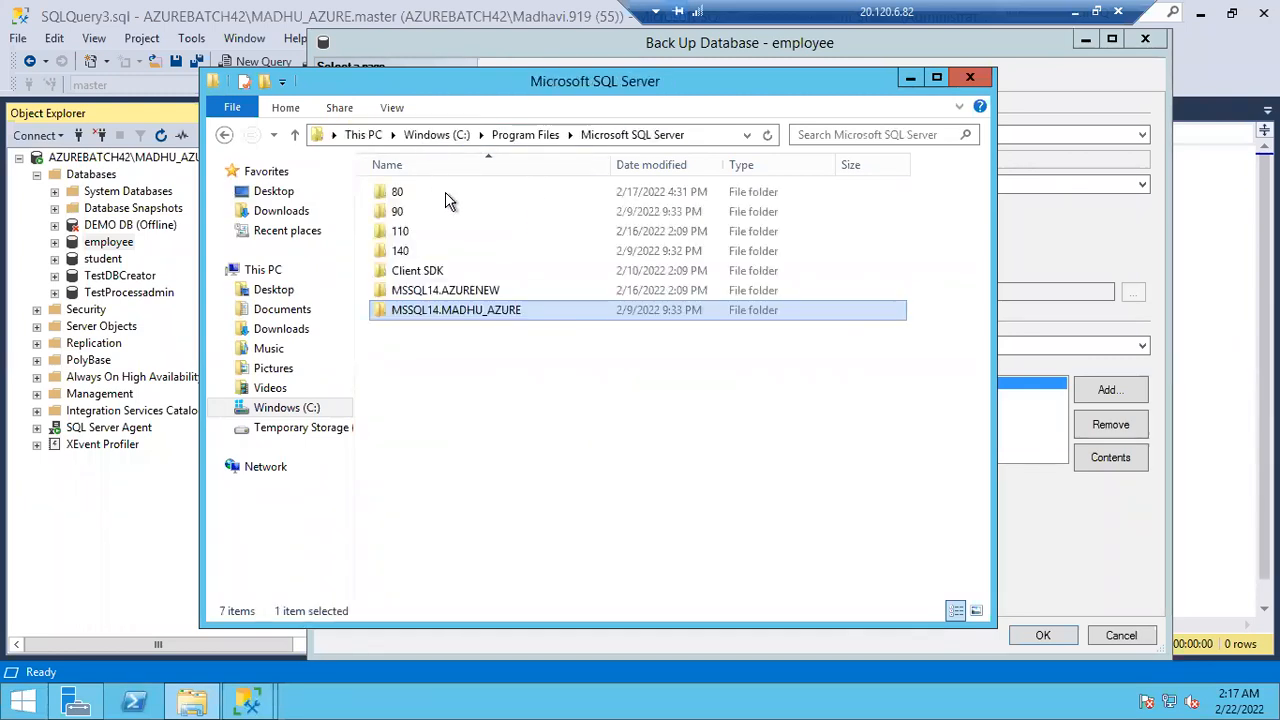
{"action": "left_click", "coordinate": [472, 292]}
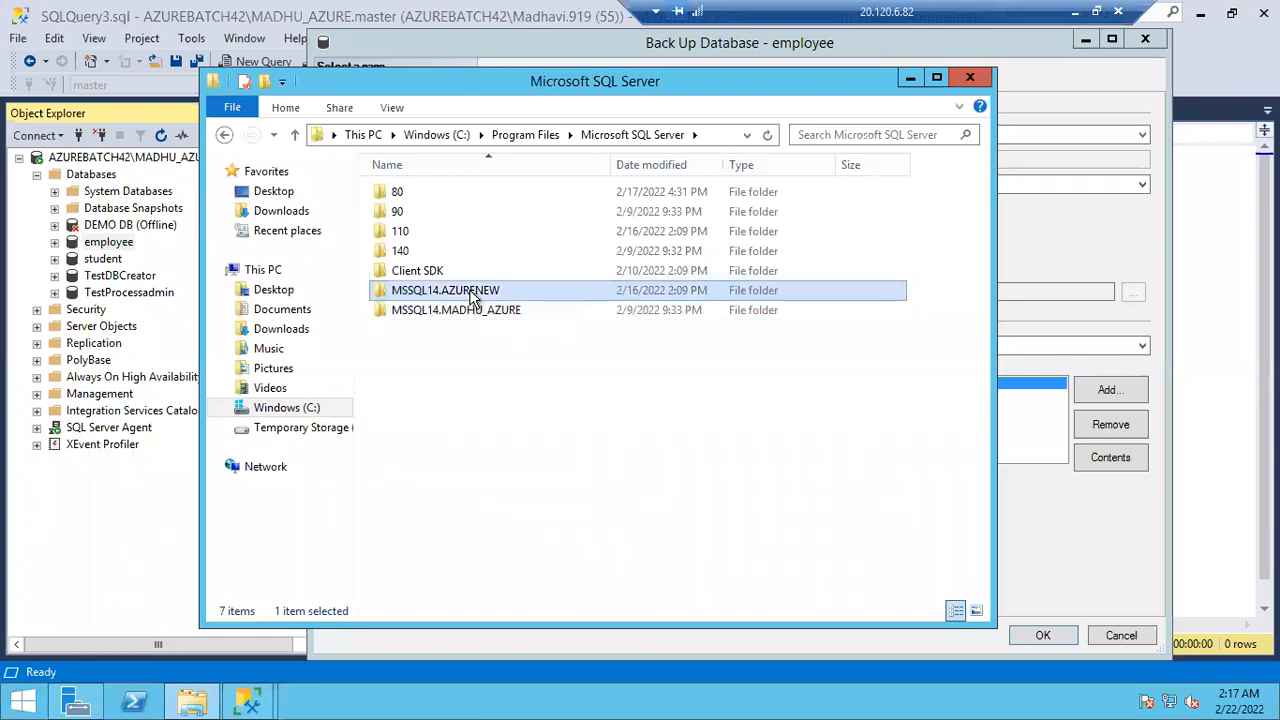
{"action": "left_click", "coordinate": [517, 316]}
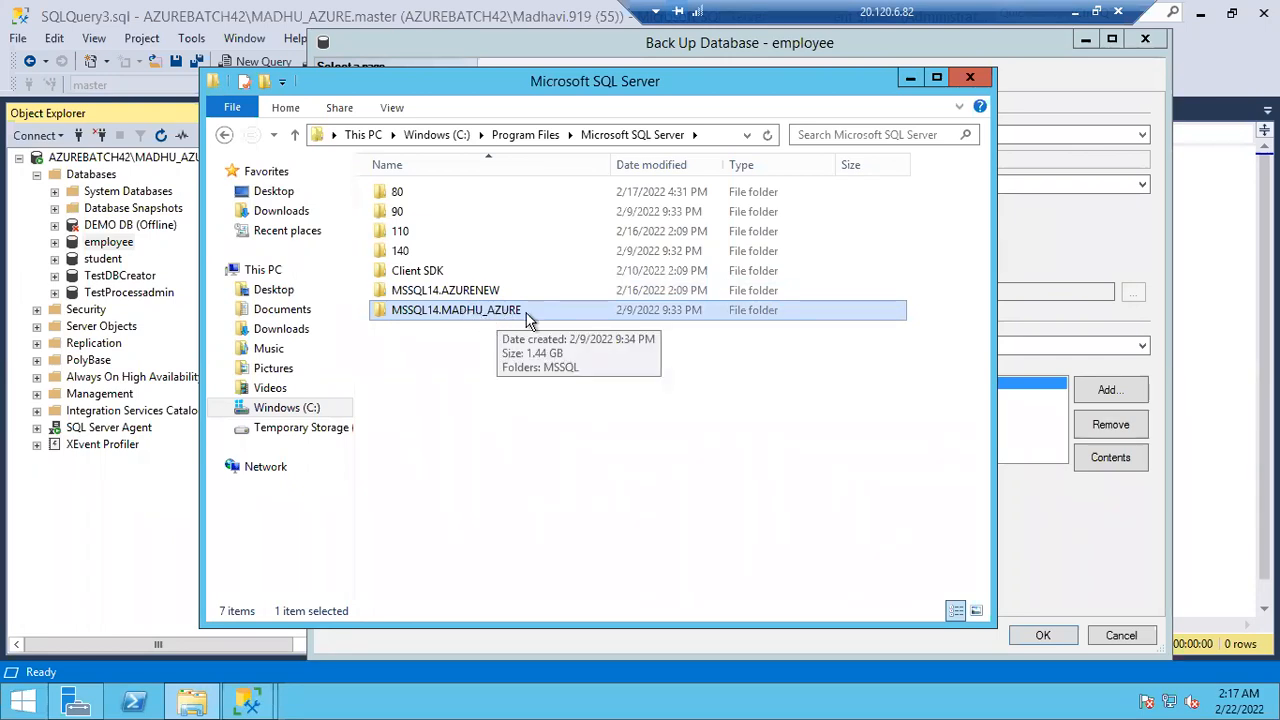
{"action": "left_click", "coordinate": [466, 292]}
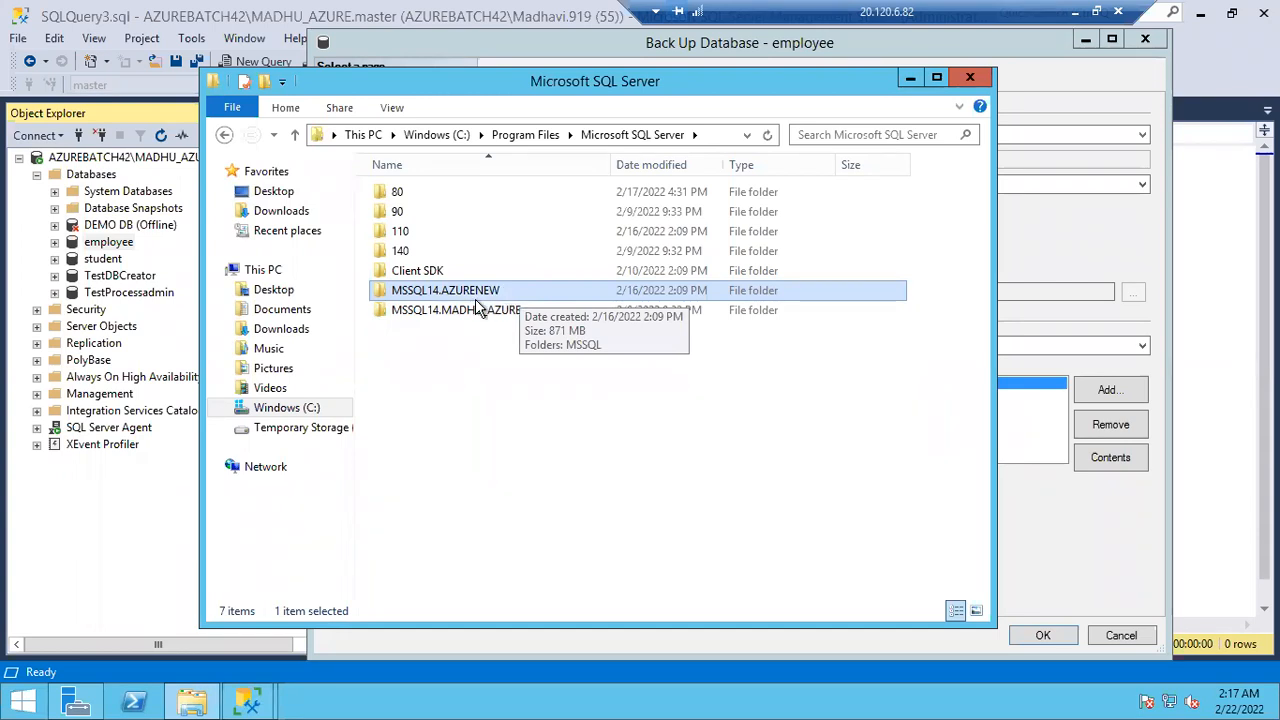
Step: Check the contents of the MSSQL\Backup folder inside MSSQL14.MADHU_AZURE
{"action": "double_click", "coordinate": [471, 308]}
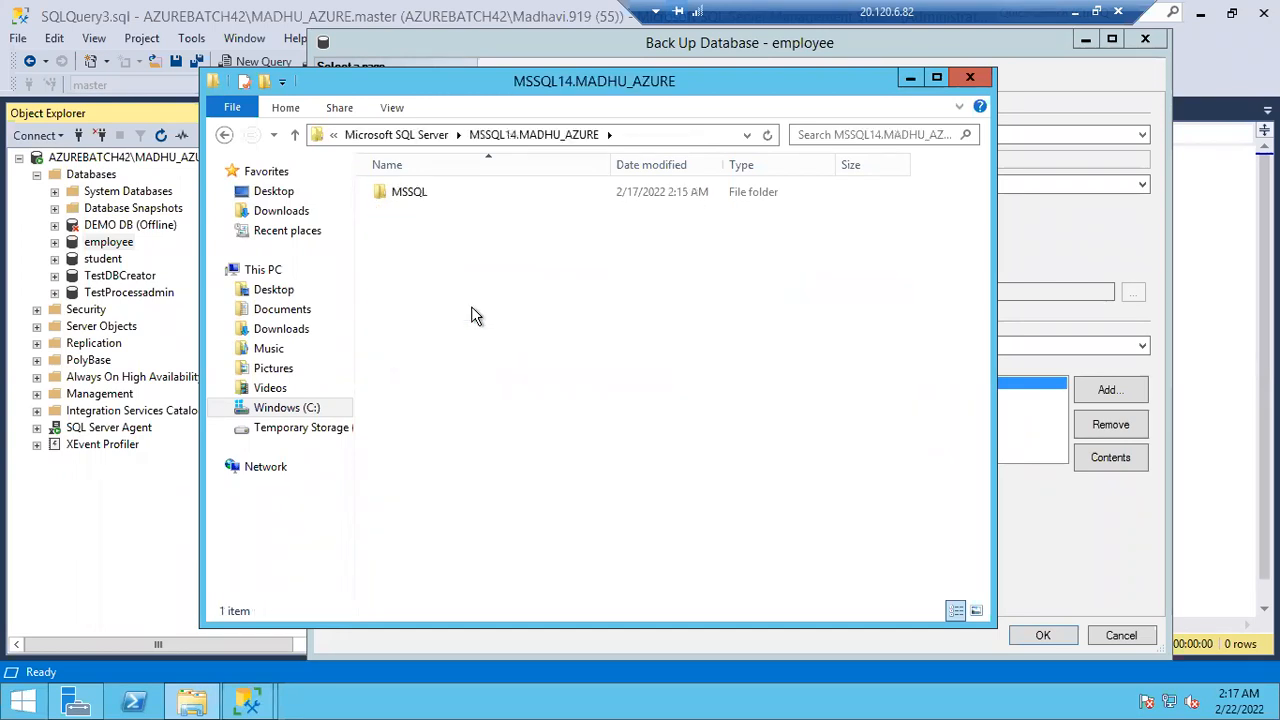
{"action": "double_click", "coordinate": [417, 199]}
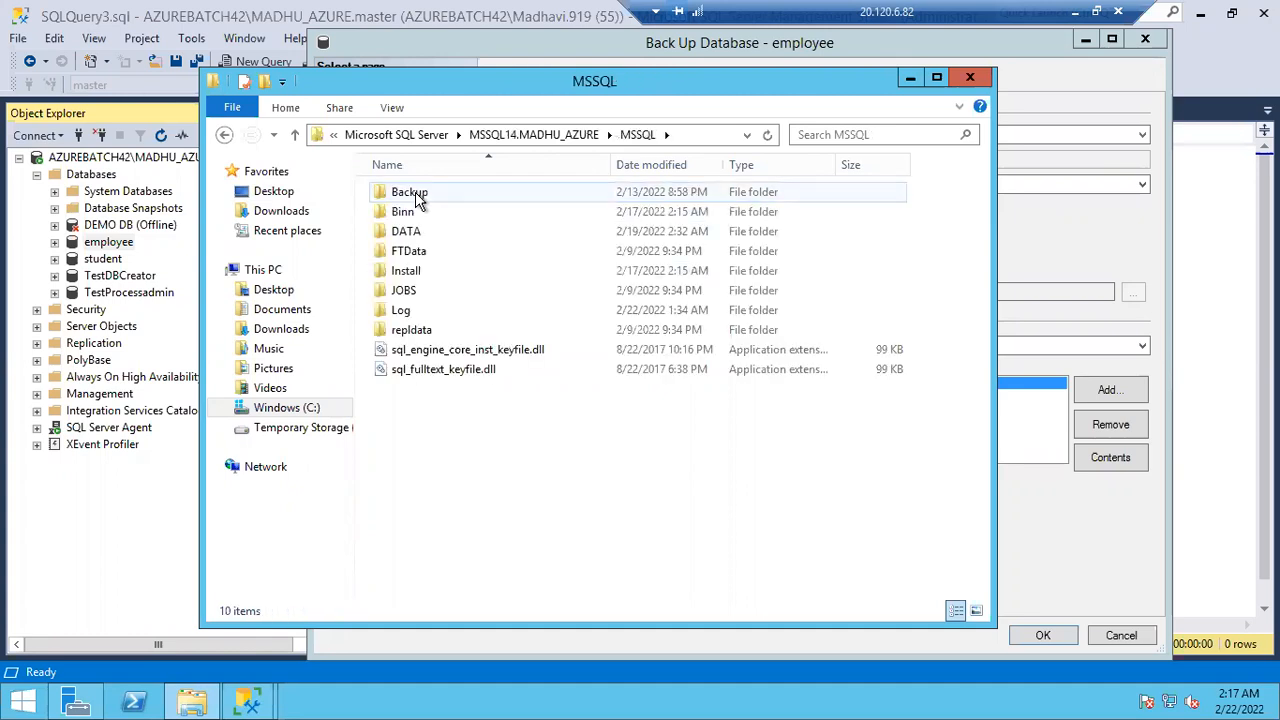
{"action": "double_click", "coordinate": [417, 199]}
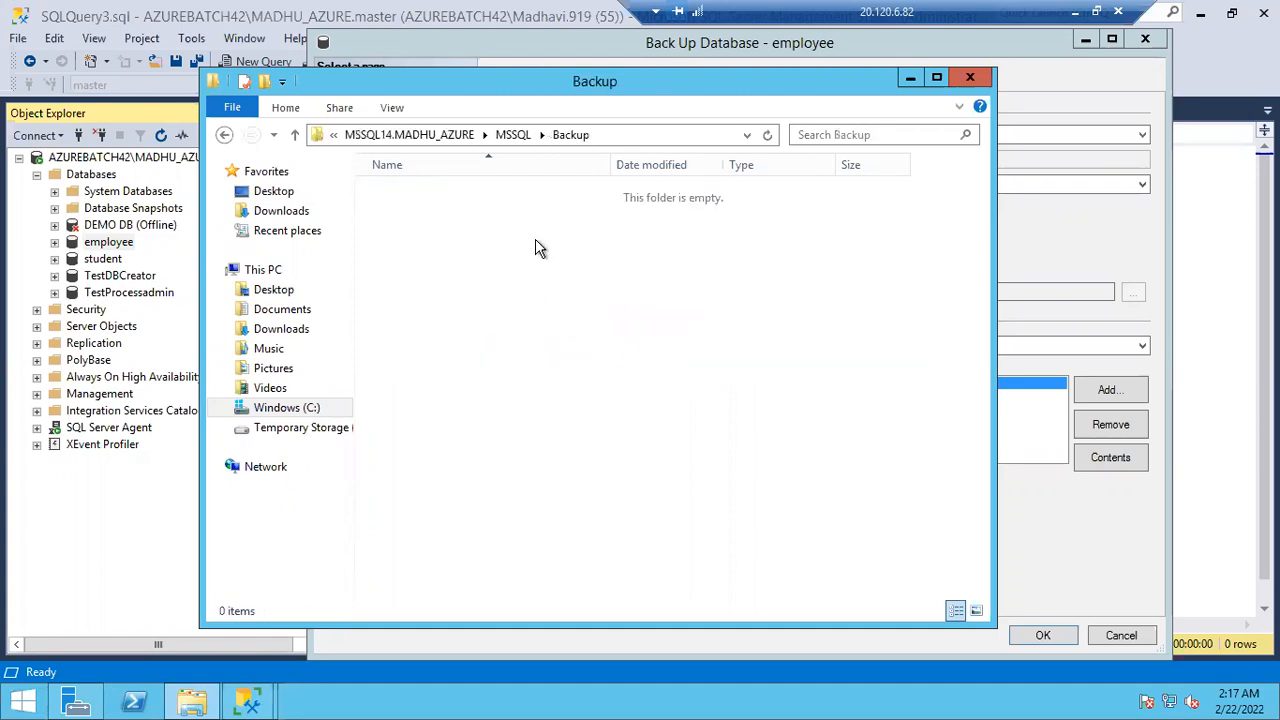
{"action": "left_click", "coordinate": [518, 137]}
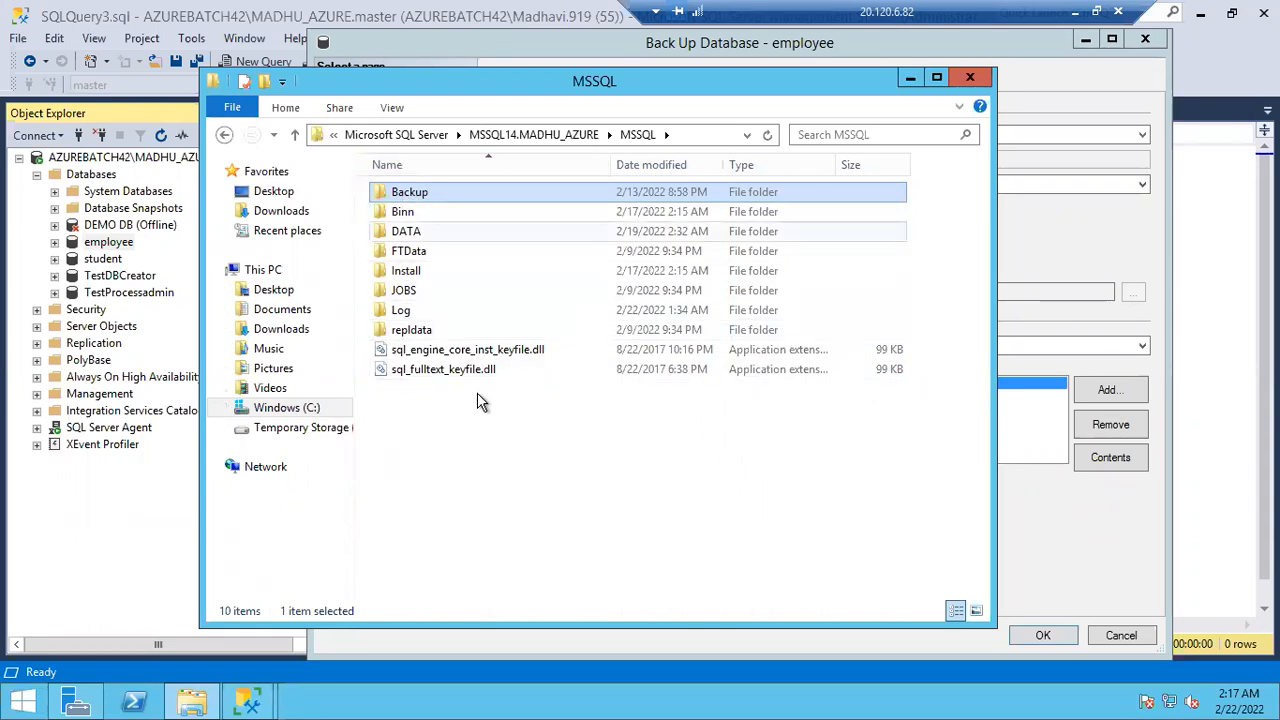
{"action": "double_click", "coordinate": [390, 195]}
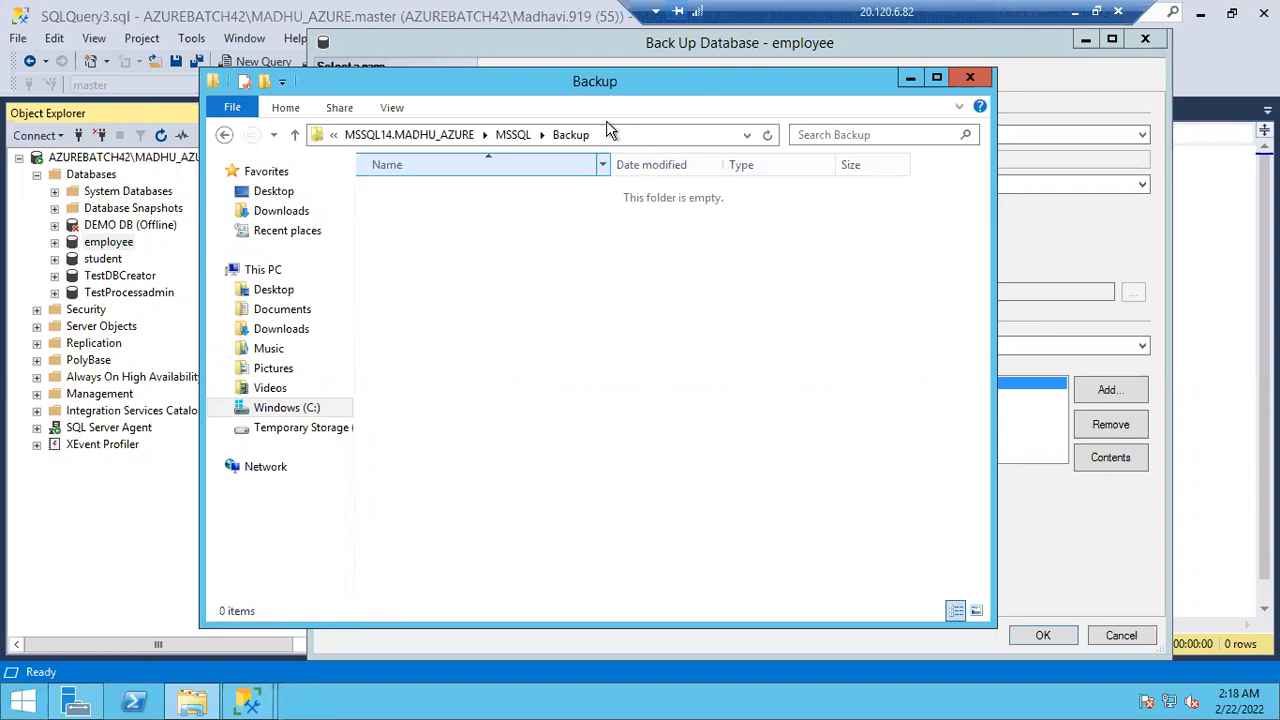
Step: Compare the Backup folder's full path in File Explorer with the destination path in the employee backup dialog
{"action": "left_click", "coordinate": [908, 79]}
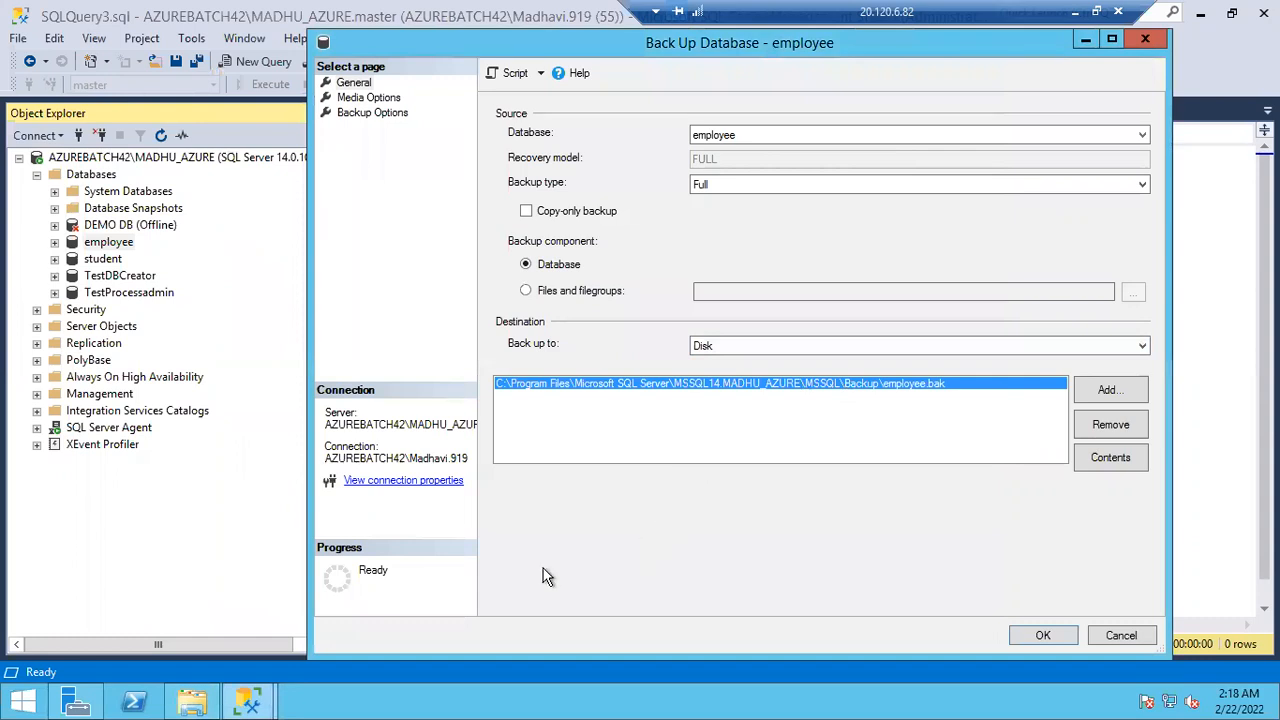
{"action": "left_click", "coordinate": [193, 700]}
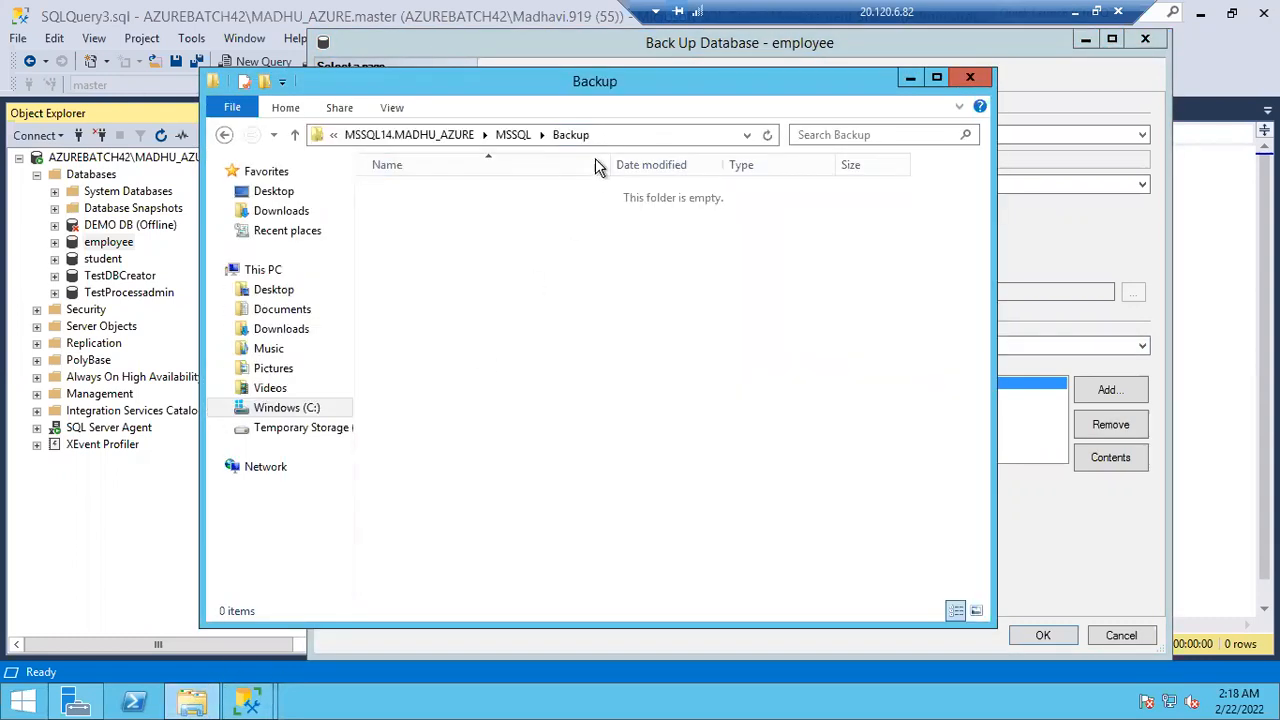
{"action": "left_click", "coordinate": [620, 138]}
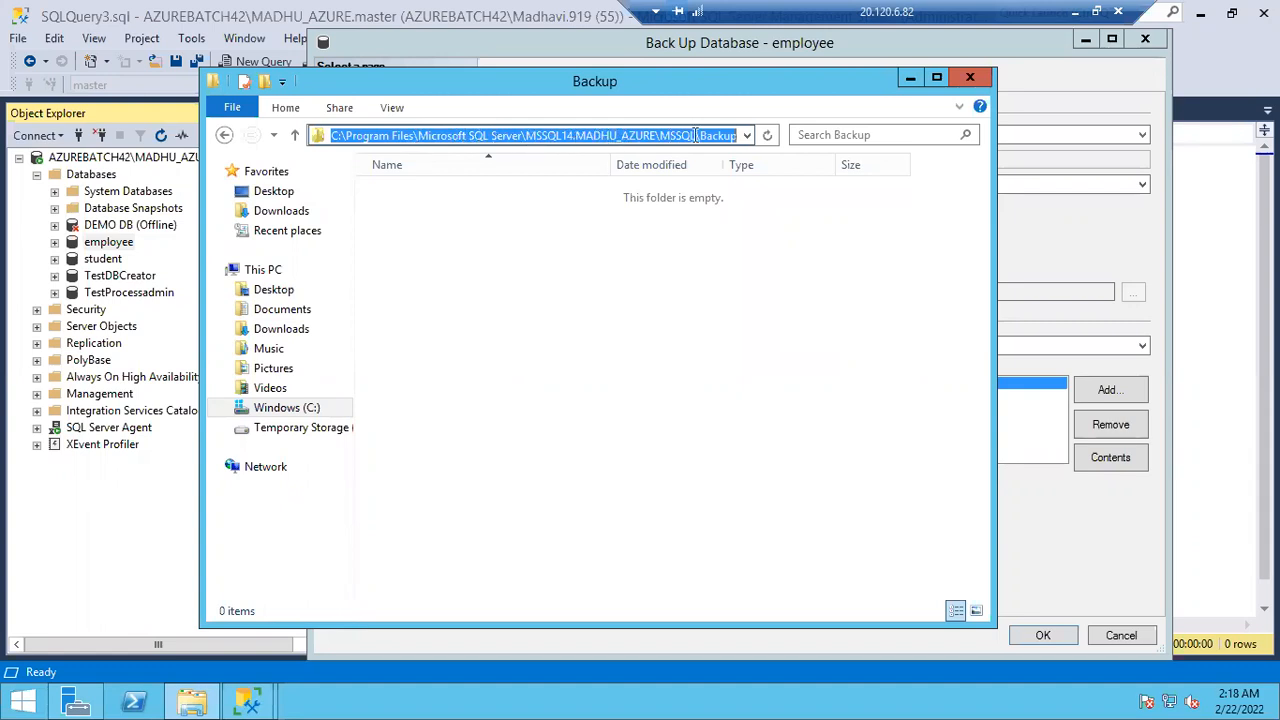
{"action": "left_click", "coordinate": [1020, 424]}
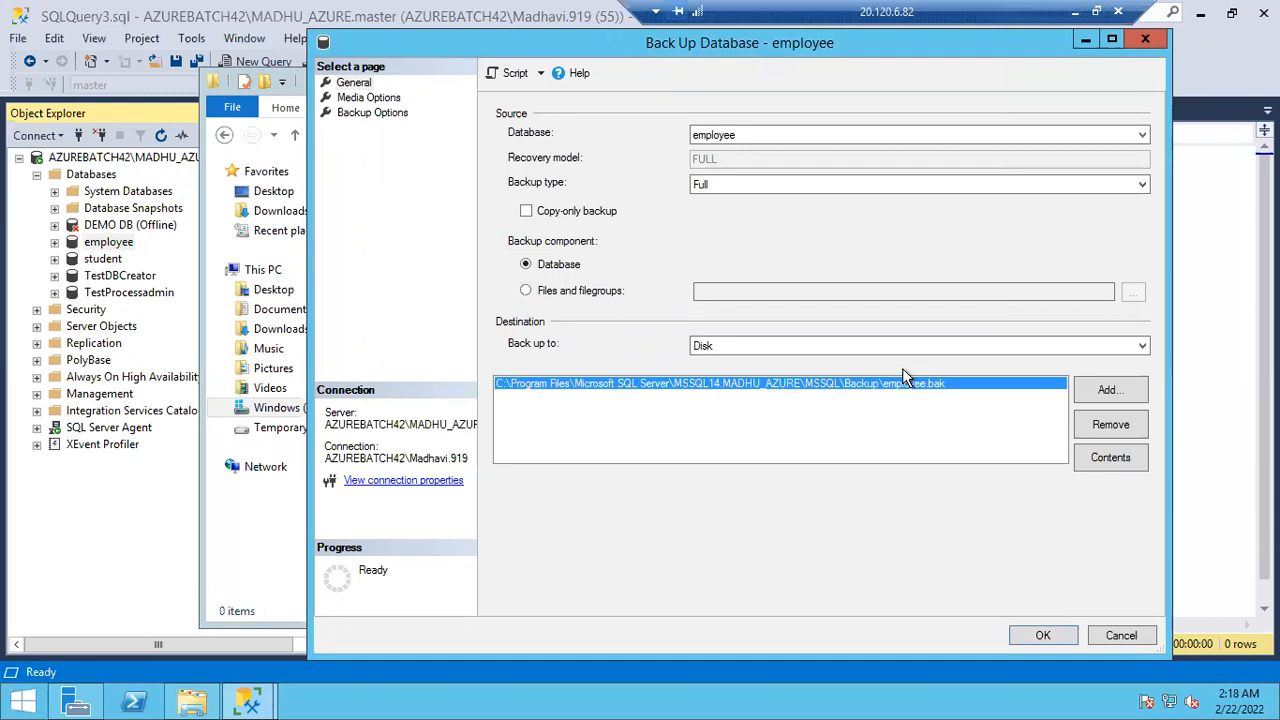
{"action": "left_click", "coordinate": [192, 702]}
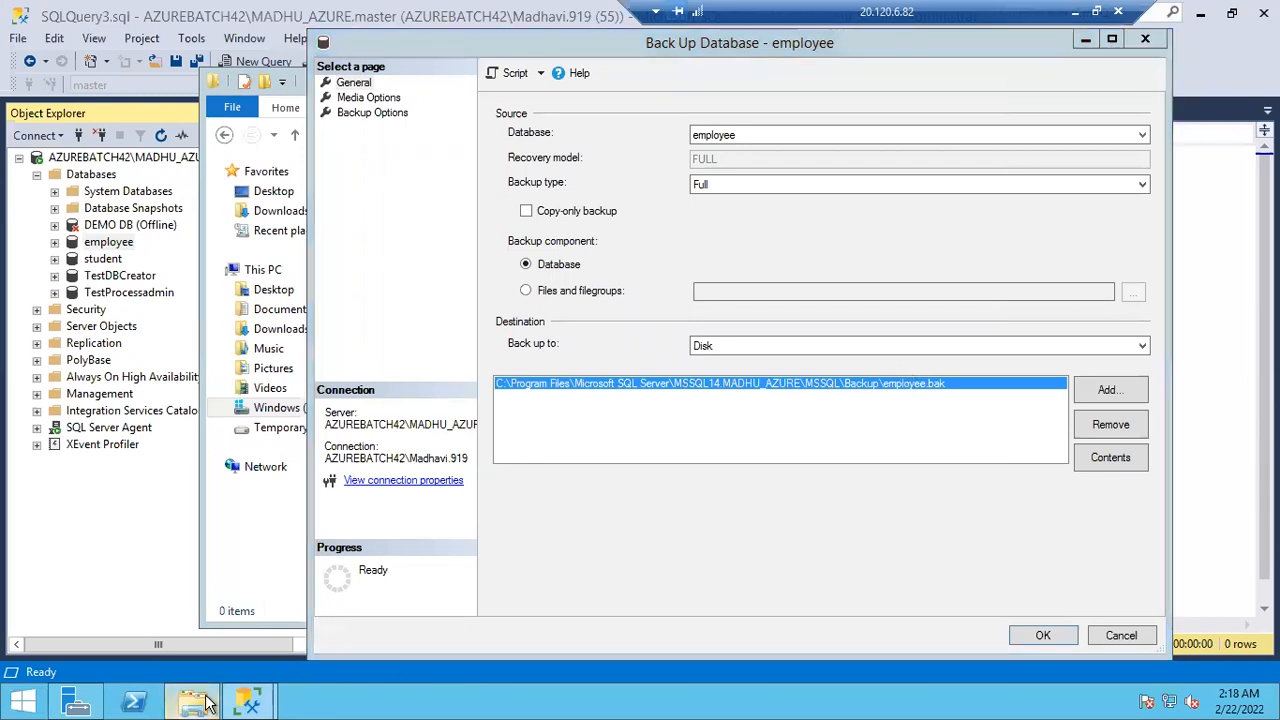
Step: Create a folder named Madhu Backups on the C: drive, open it, and return to the employee backup dialog
{"action": "left_click", "coordinate": [288, 407]}
{"action": "left_click", "coordinate": [520, 458]}
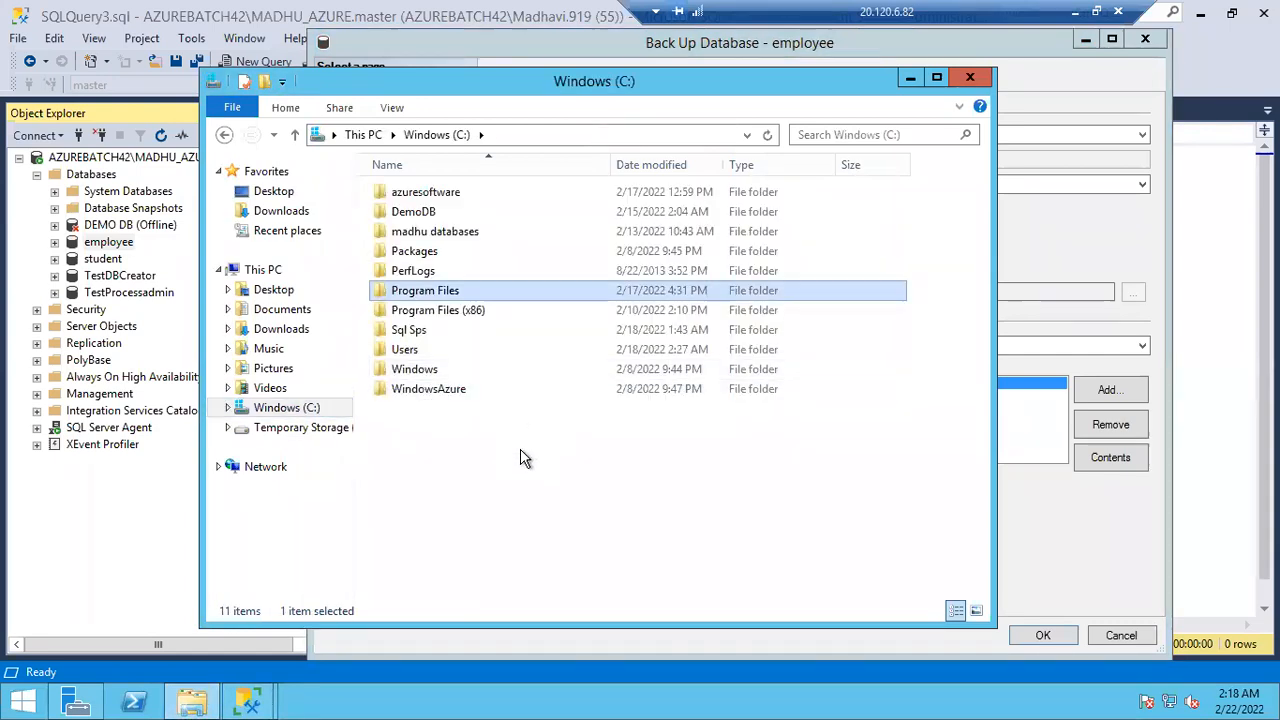
{"action": "key", "text": "ctrl+shift+n"}
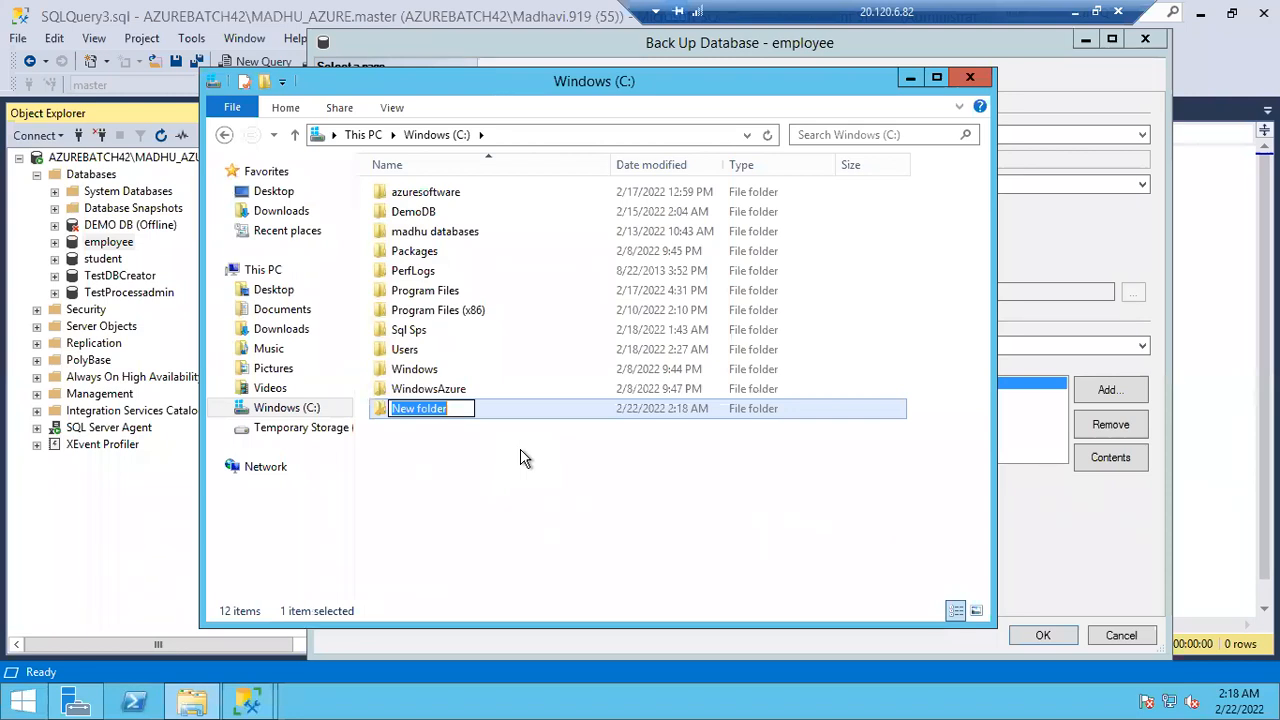
{"action": "type", "text": "Ma"}
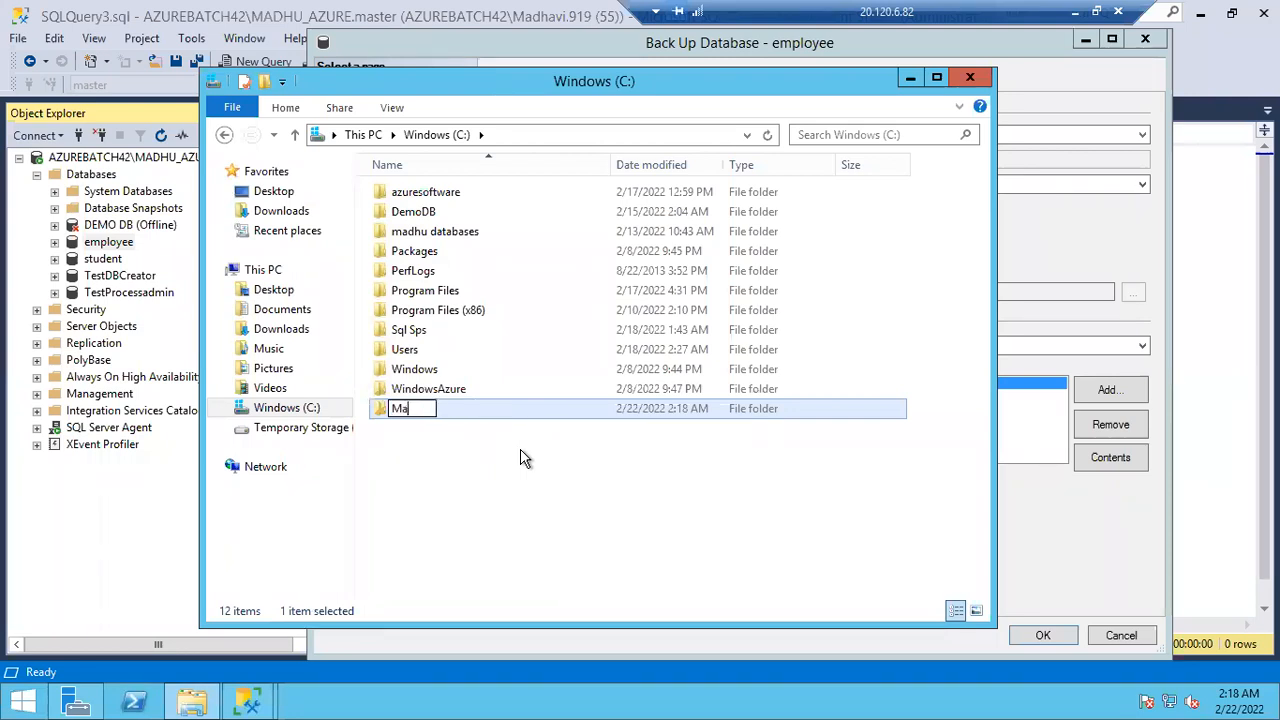
{"action": "type", "text": "dhu Mabckup"}
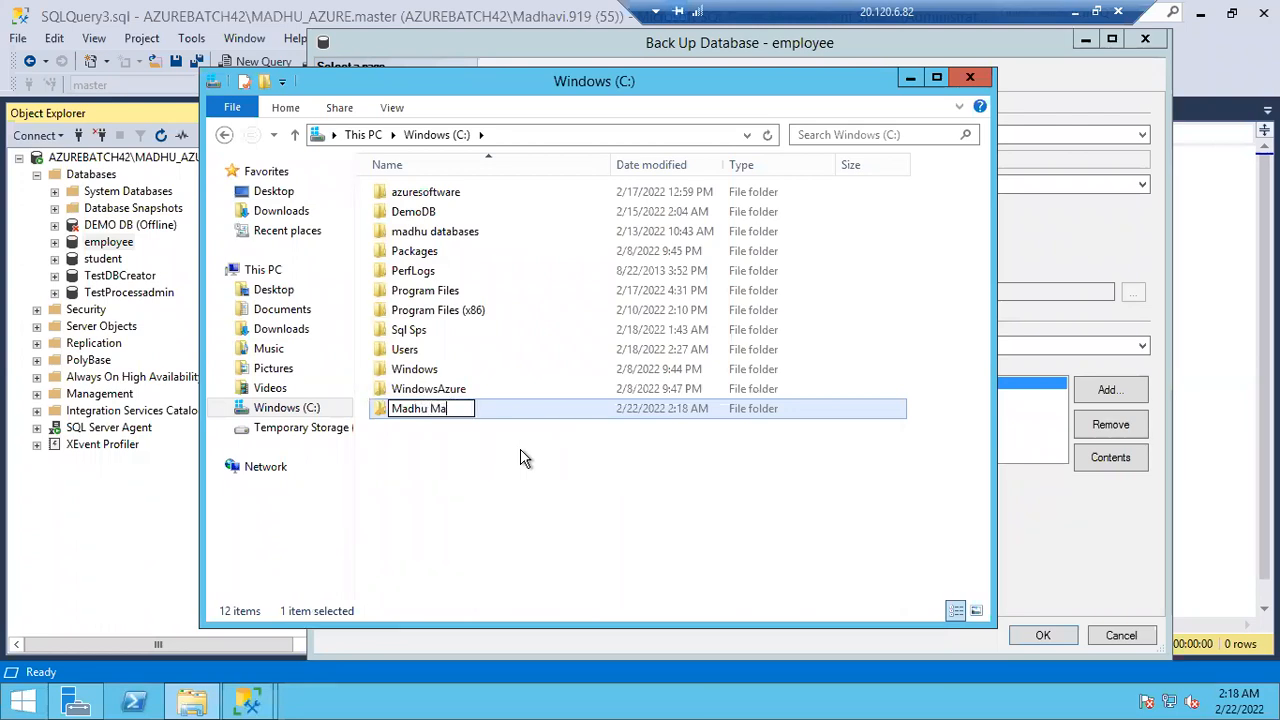
{"action": "key", "text": "BackSpace"}
{"action": "key", "text": "BackSpace"}
{"action": "key", "text": "BackSpace"}
{"action": "key", "text": "BackSpace"}
{"action": "key", "text": "BackSpace"}
{"action": "key", "text": "BackSpace"}
{"action": "key", "text": "BackSpace"}
{"action": "type", "text": "Backups"}
{"action": "key", "text": "Return"}
{"action": "key", "text": "Return"}
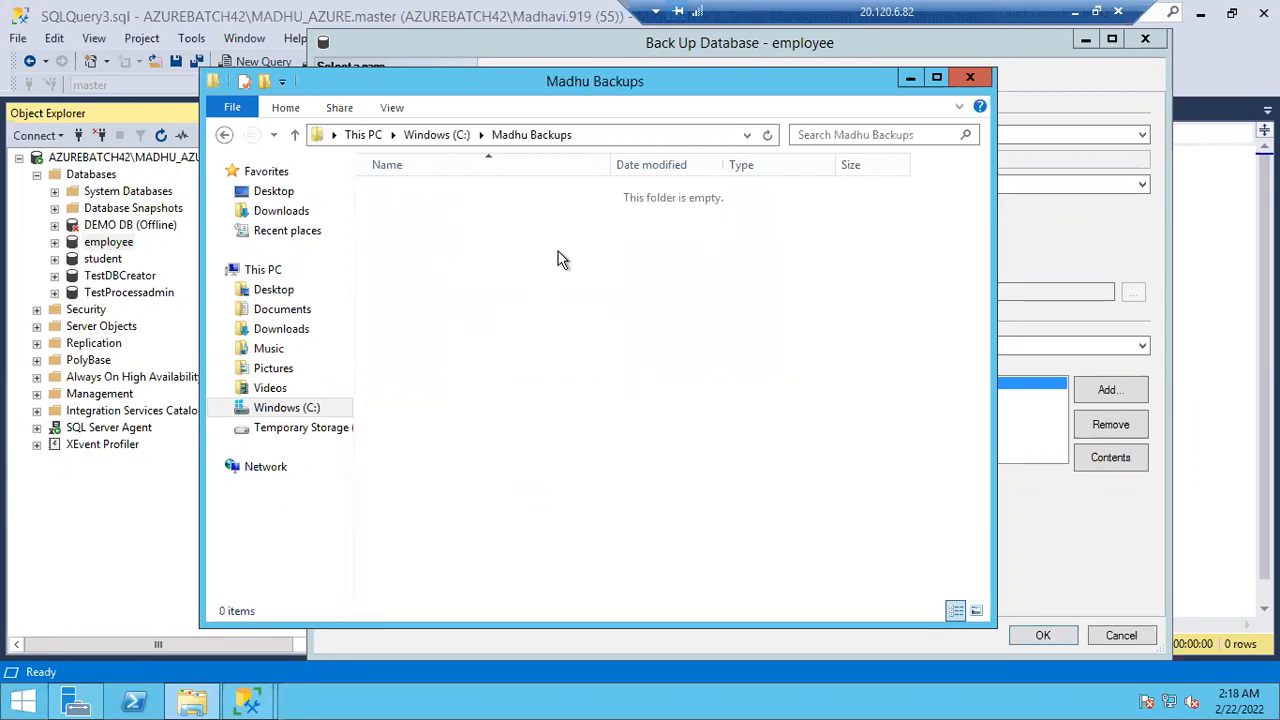
{"action": "left_click", "coordinate": [913, 80]}
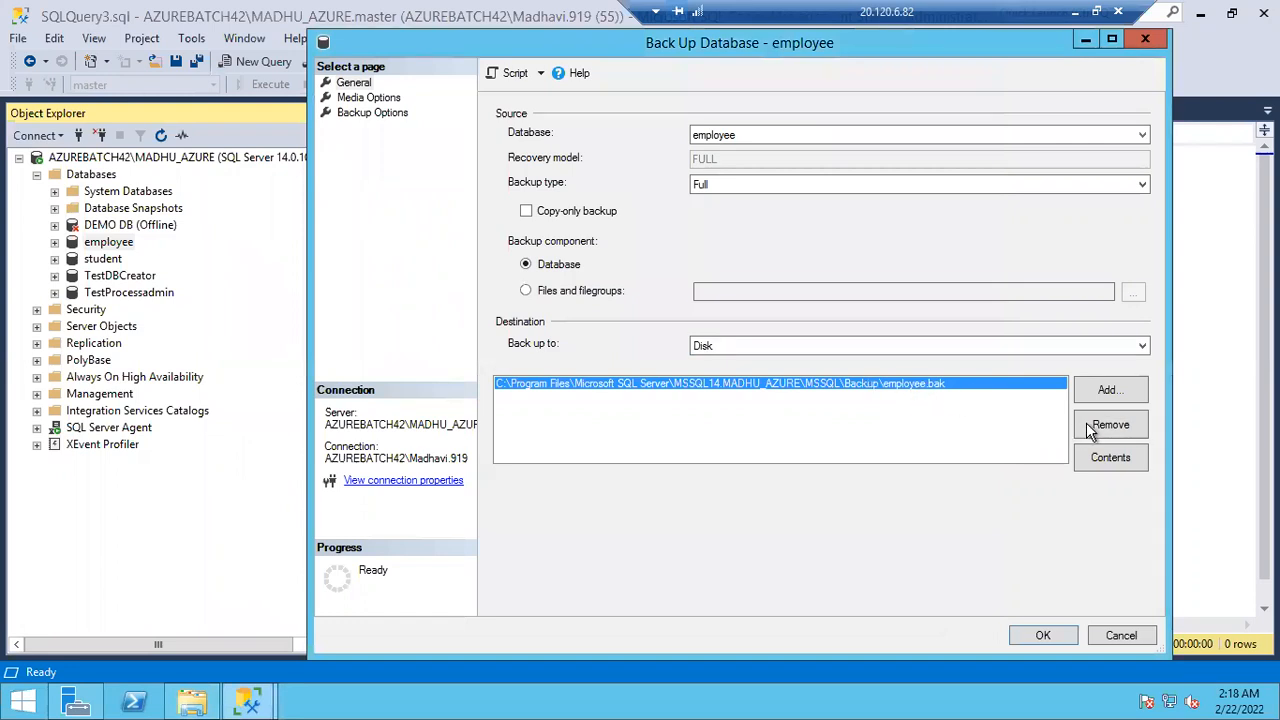
Step: Remove the default backup destination and browse to C:\Madhu Backups as the location for a new disk destination
{"action": "left_click", "coordinate": [1105, 430]}
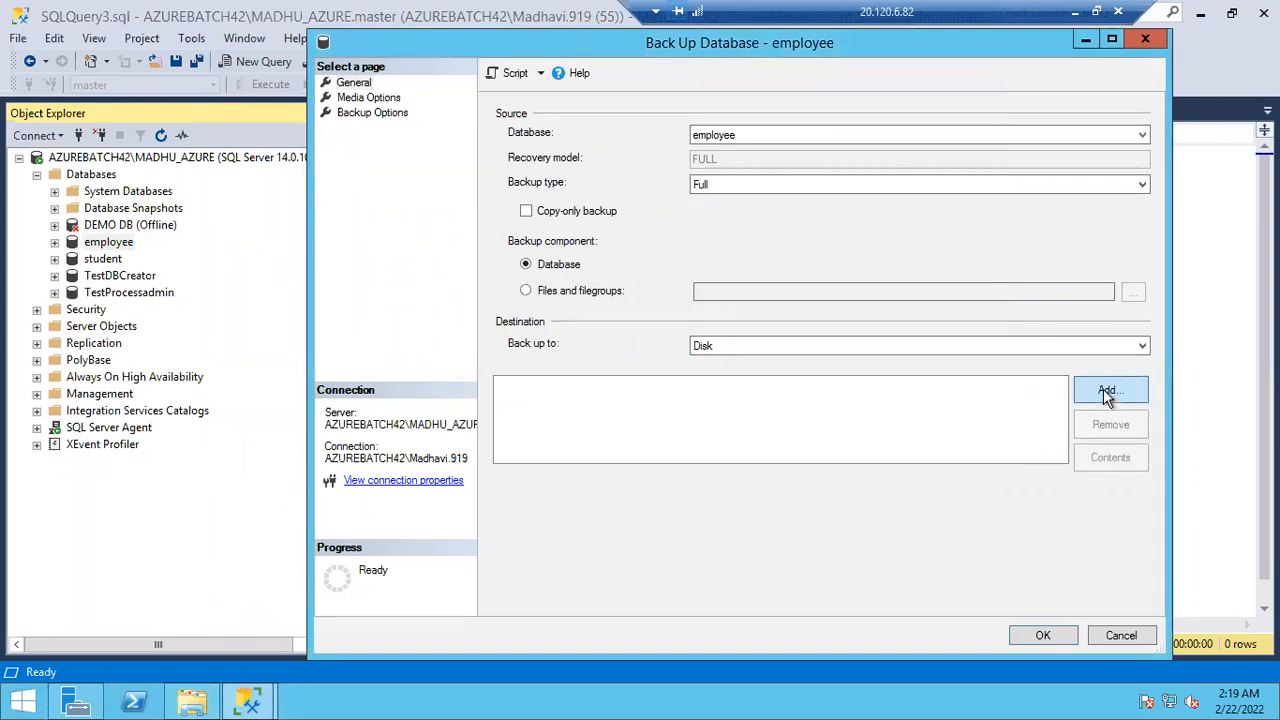
{"action": "left_click", "coordinate": [1107, 392]}
{"action": "left_click", "coordinate": [797, 349]}
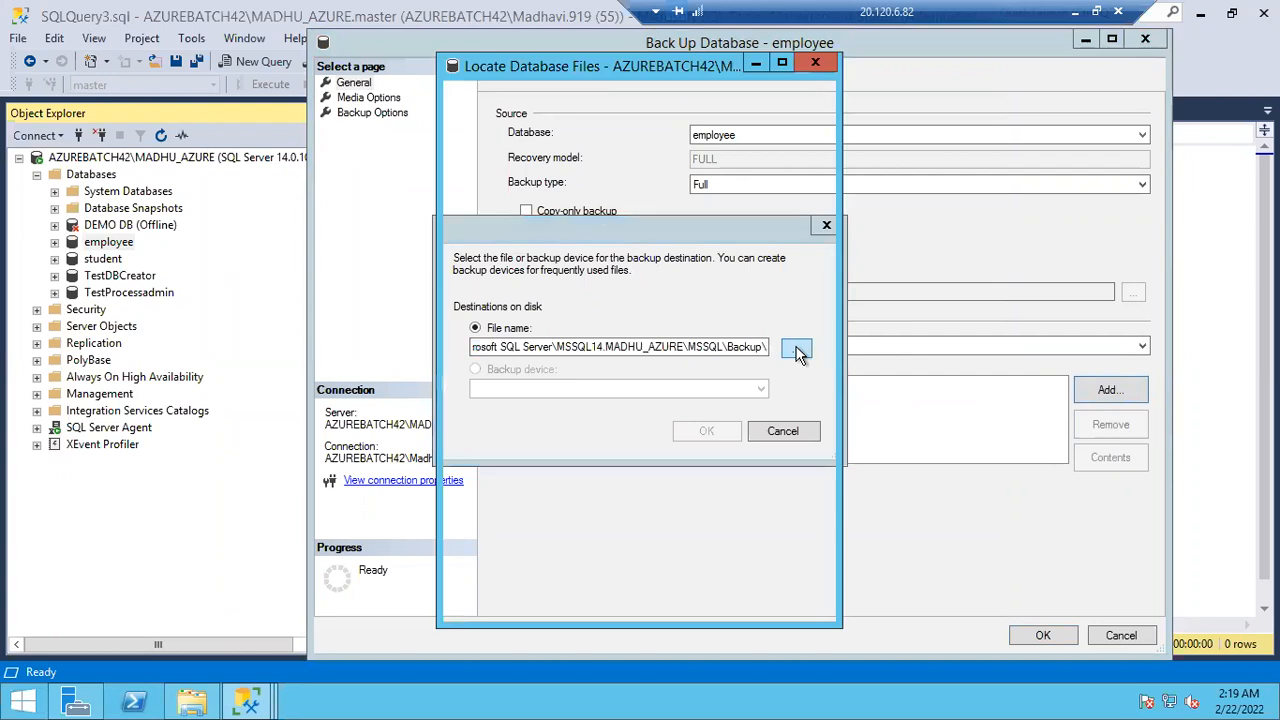
{"action": "left_click", "coordinate": [485, 180]}
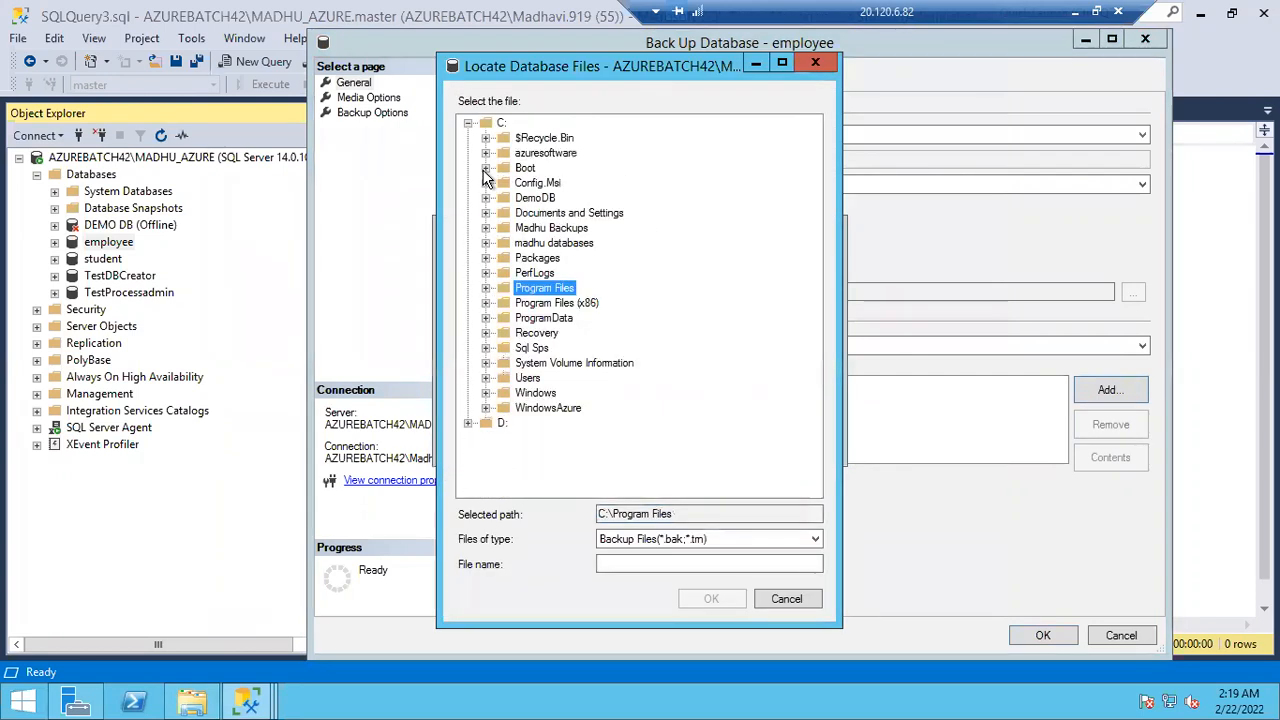
{"action": "left_click", "coordinate": [527, 229]}
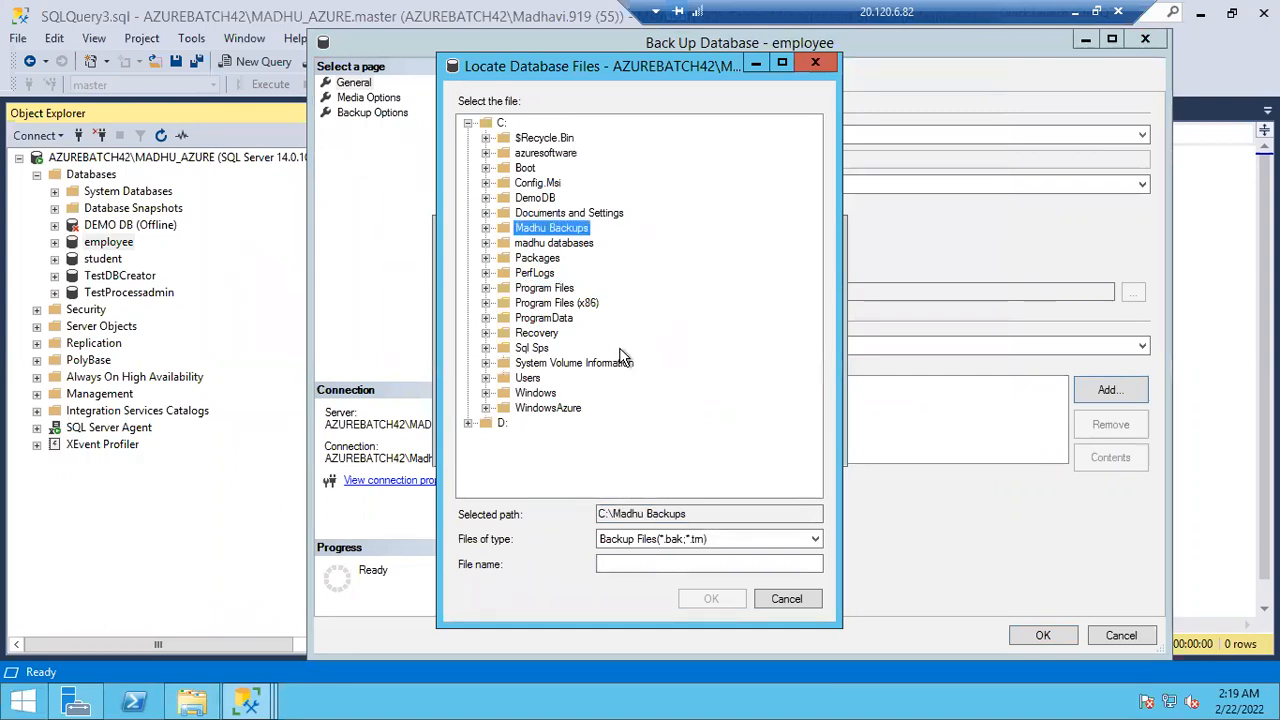
{"action": "left_click", "coordinate": [467, 123]}
{"action": "left_click", "coordinate": [468, 138]}
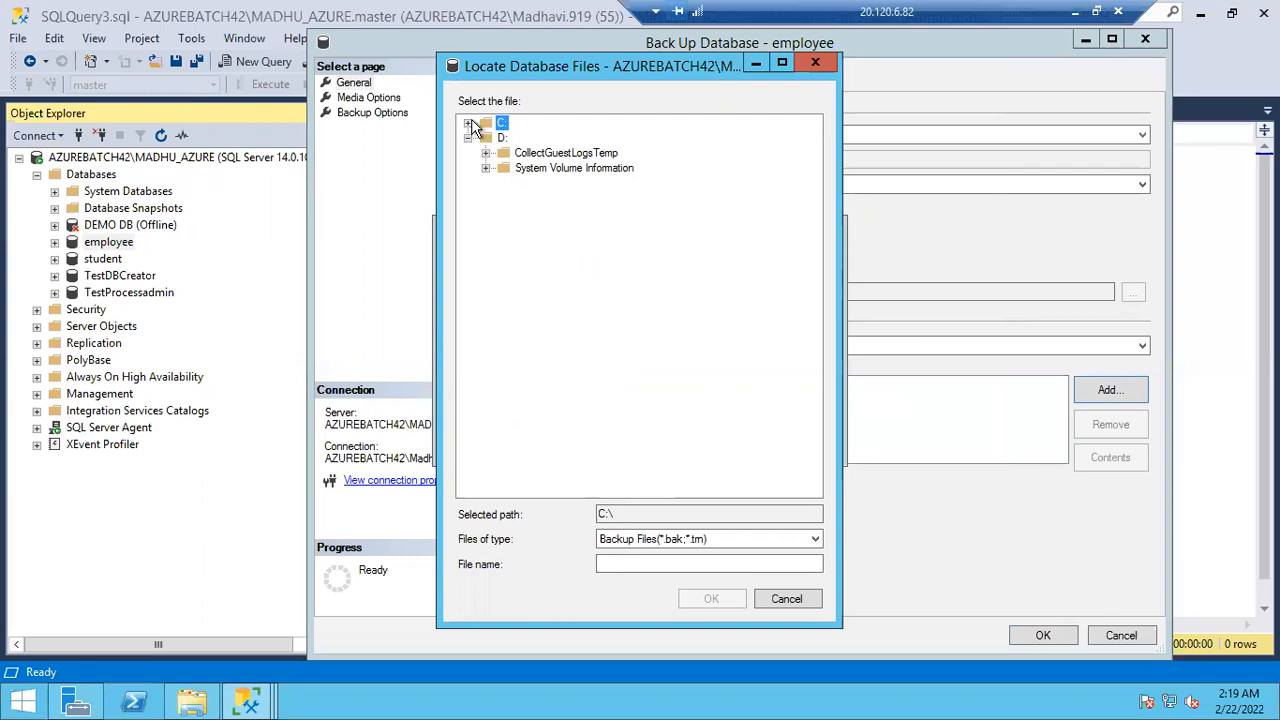
{"action": "left_click", "coordinate": [468, 123]}
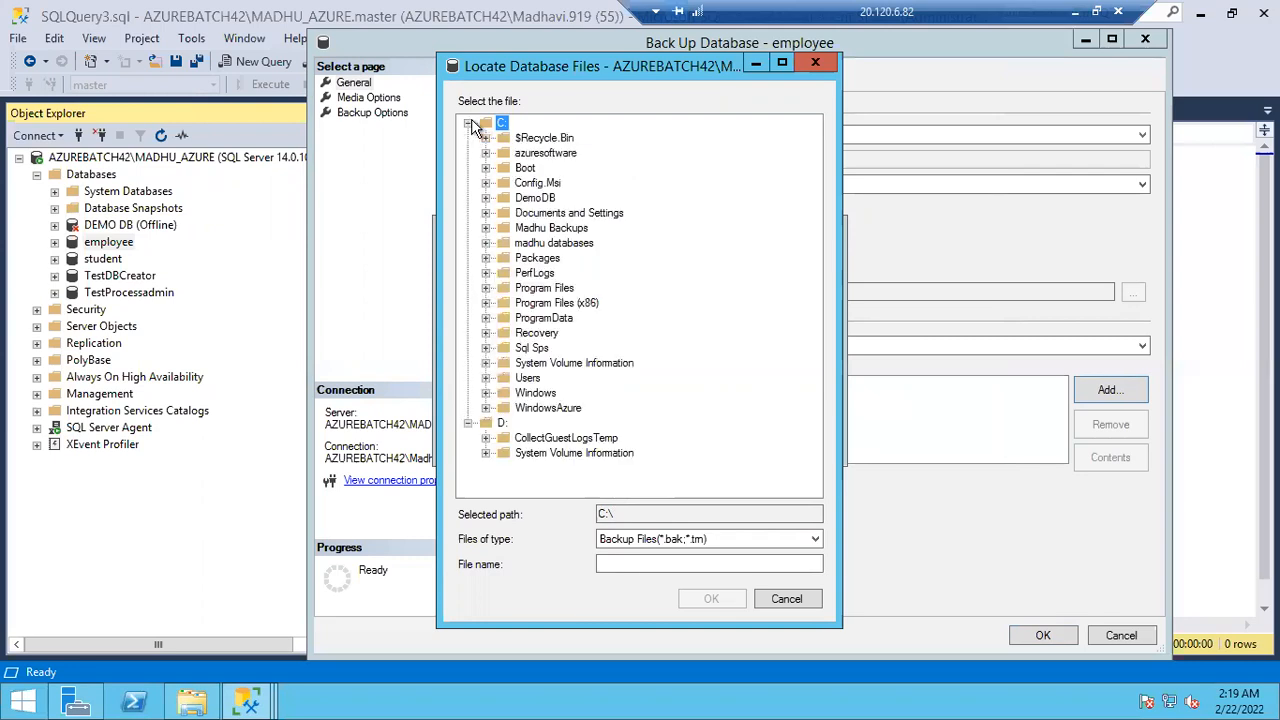
{"action": "left_click", "coordinate": [545, 230]}
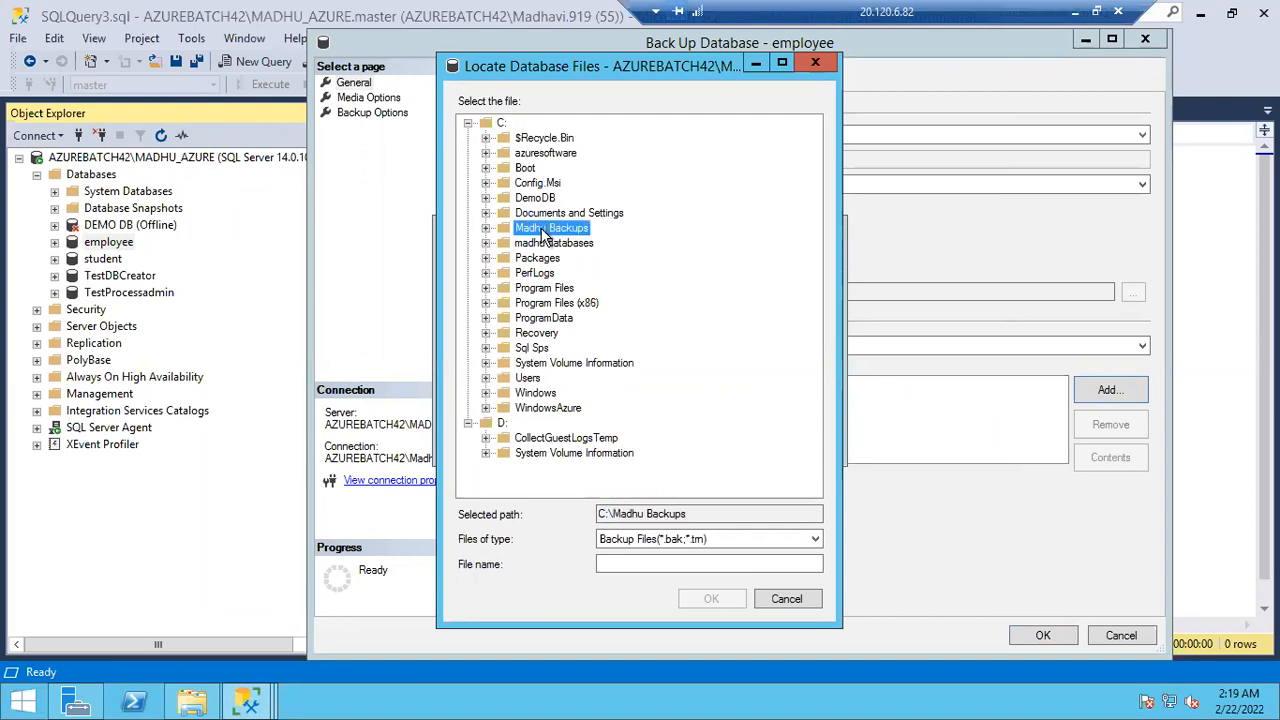
Step: Name the backup file Employee_FullBakcup_22022022.bak and accept it as the destination file
{"action": "left_click", "coordinate": [629, 563]}
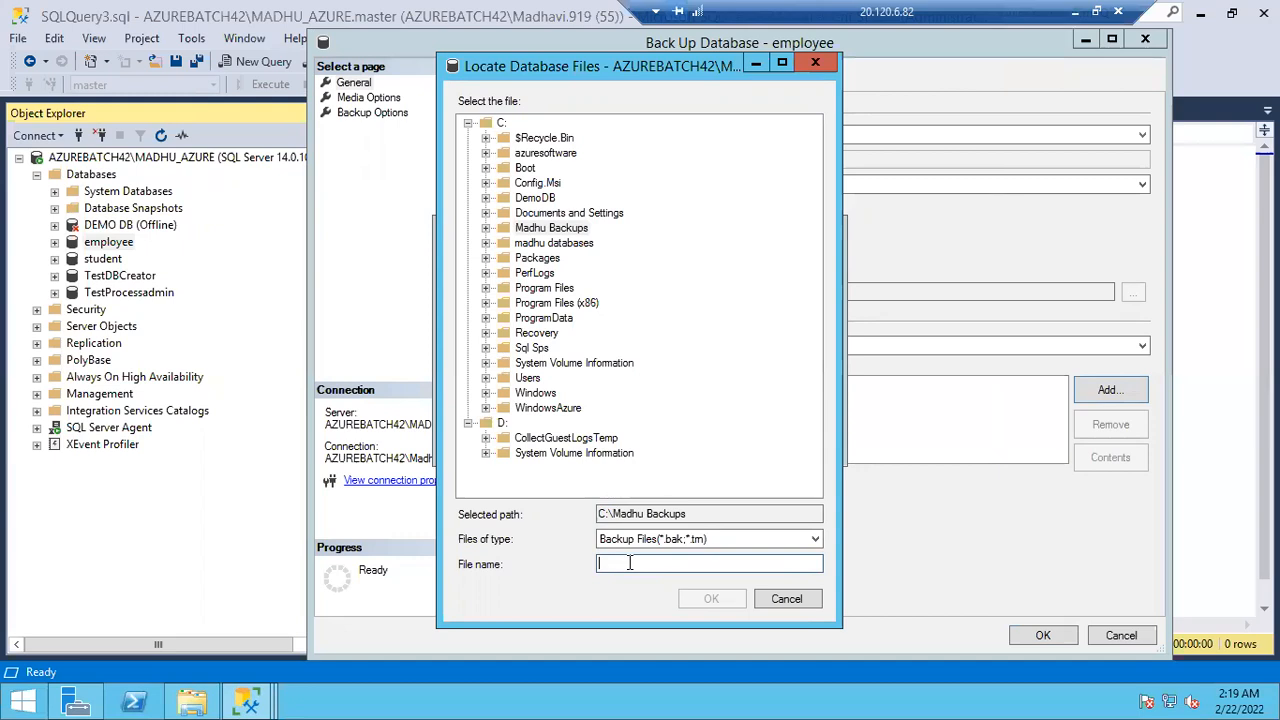
{"action": "type", "text": "Employee"}
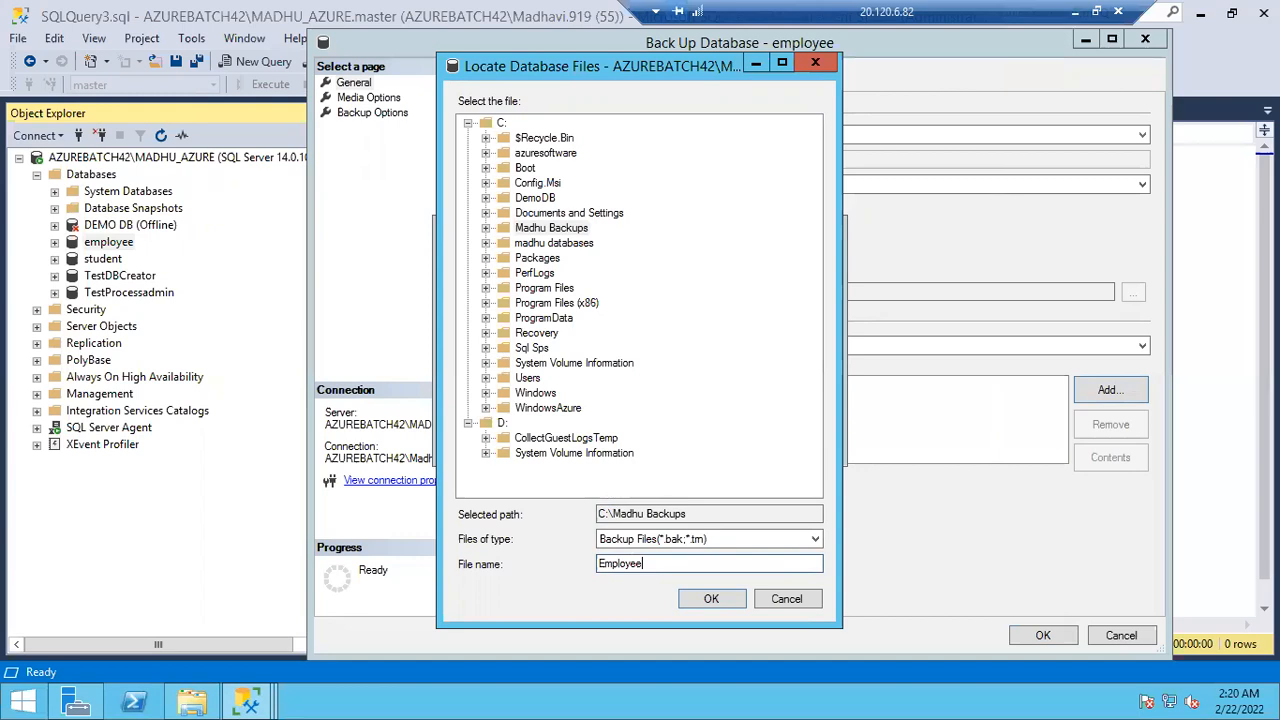
{"action": "type", "text": "_"}
{"action": "type", "text": "22020222"}
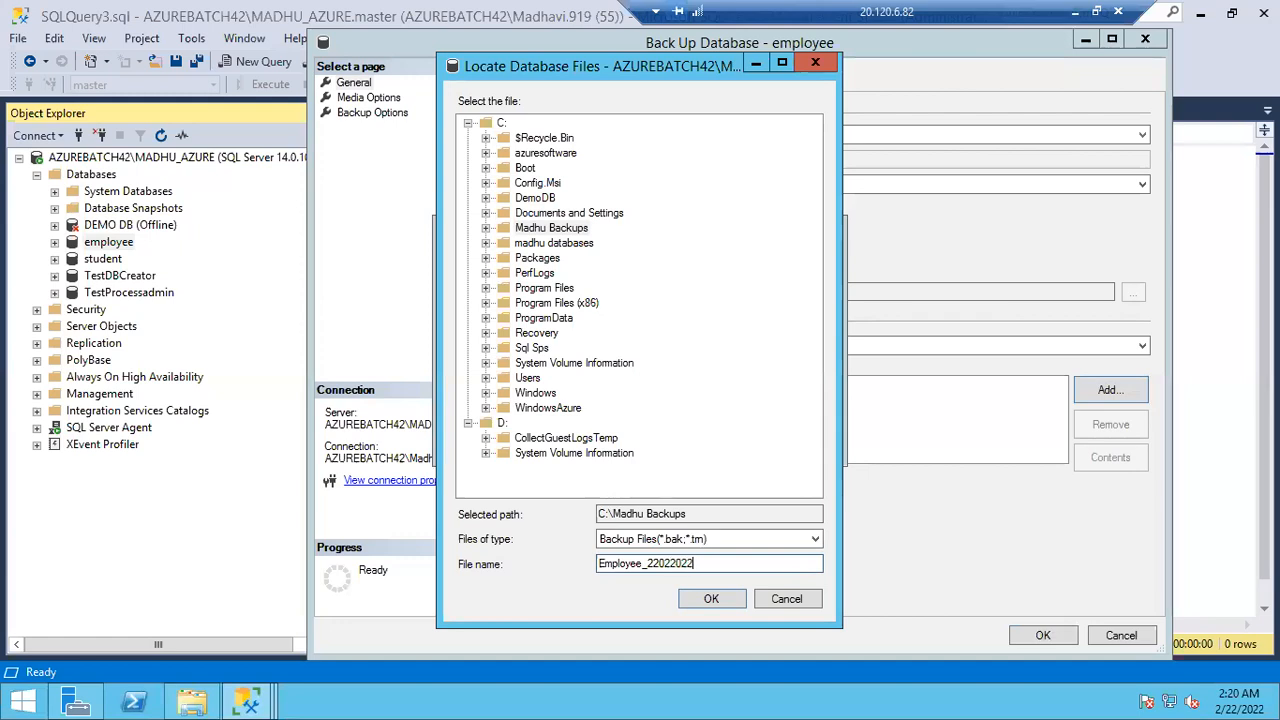
{"action": "key", "text": "Left"}
{"action": "key", "text": "Left"}
{"action": "key", "text": "Left"}
{"action": "key", "text": "Left"}
{"action": "key", "text": "Left"}
{"action": "key", "text": "Left"}
{"action": "key", "text": "Left"}
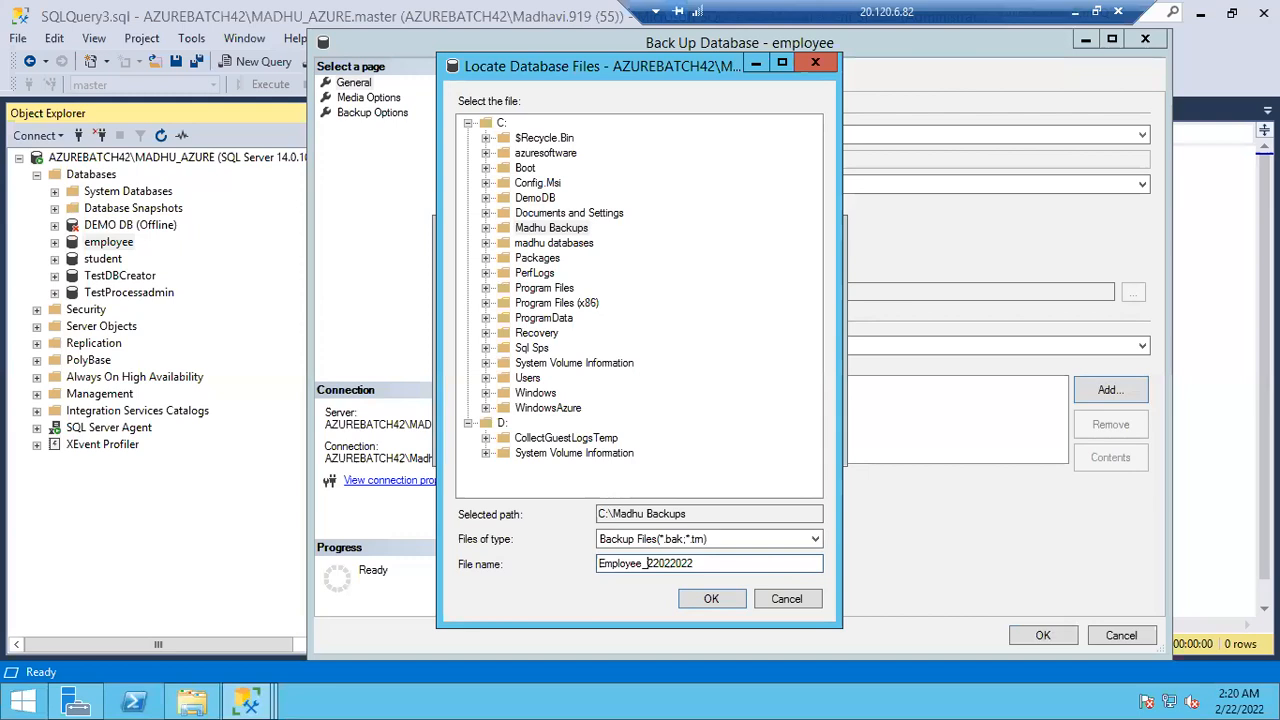
{"action": "type", "text": "FullBakcup_"}
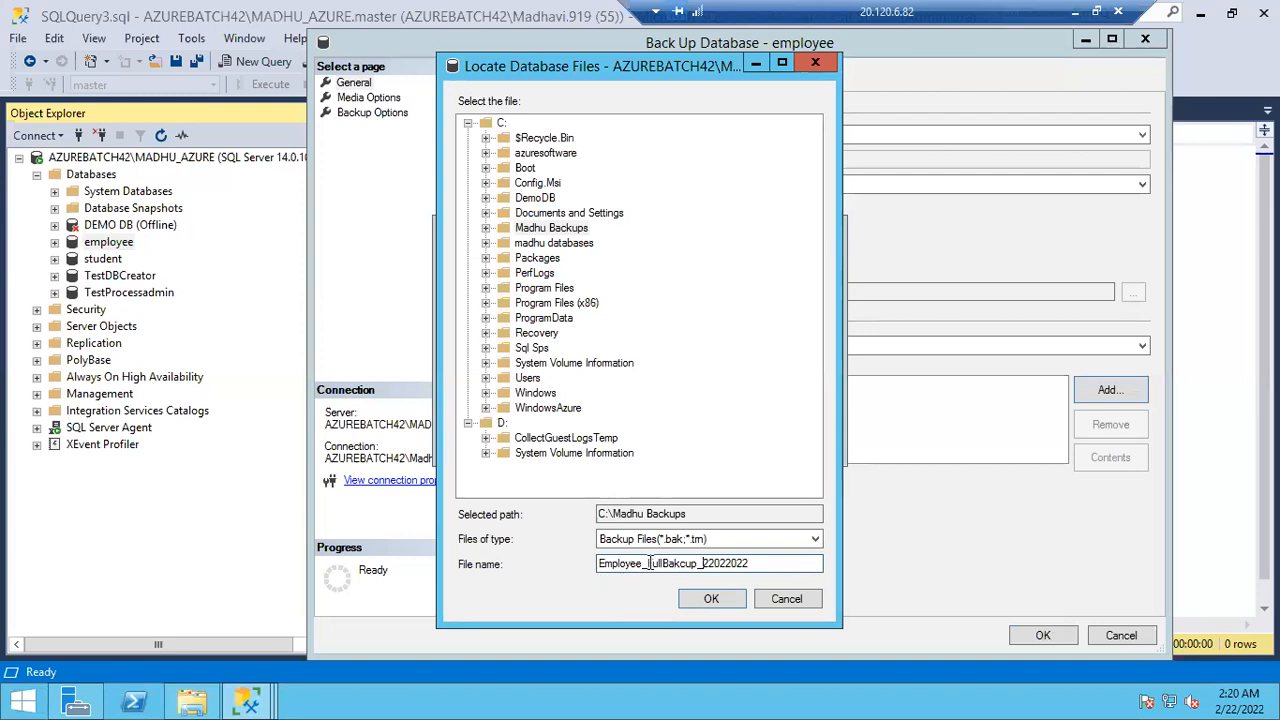
{"action": "left_click", "coordinate": [770, 564]}
{"action": "type", "text": ".bak"}
{"action": "left_click", "coordinate": [724, 606]}
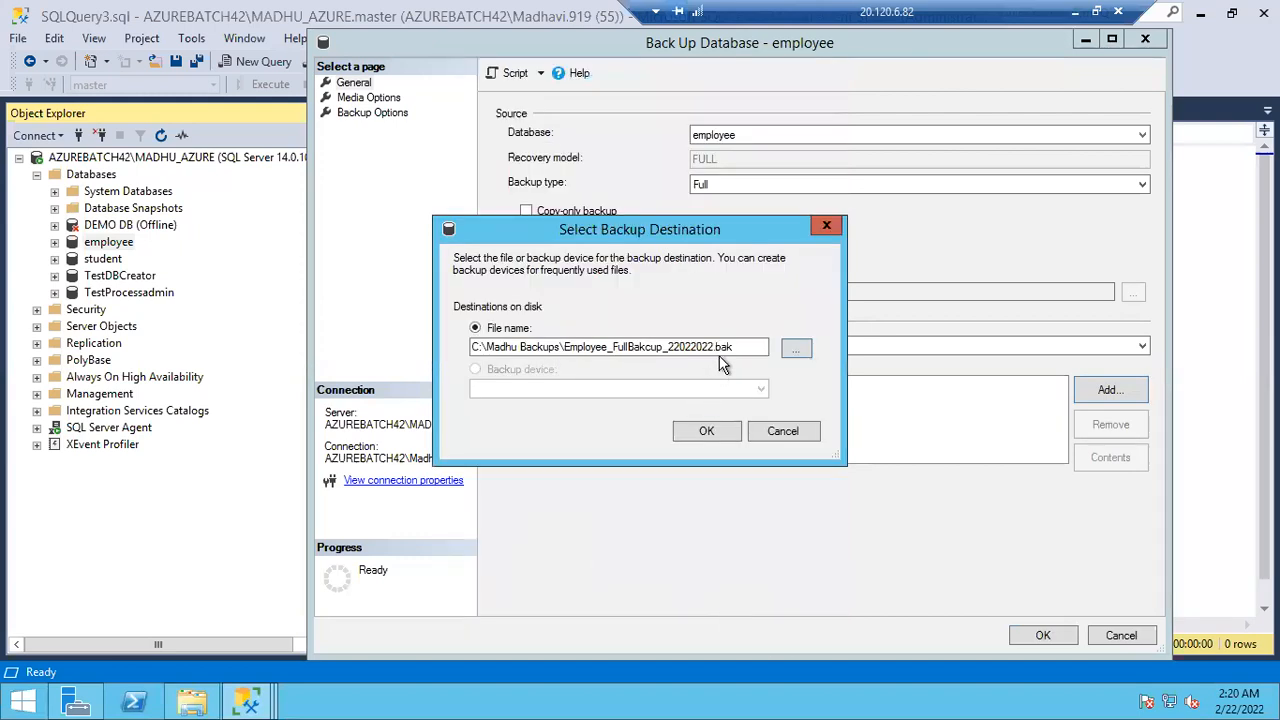
Step: Check the full destination path, add it to the employee backup, and open the media options
{"action": "left_click_drag", "start_coordinate": [735, 347], "coordinate": [434, 355]}
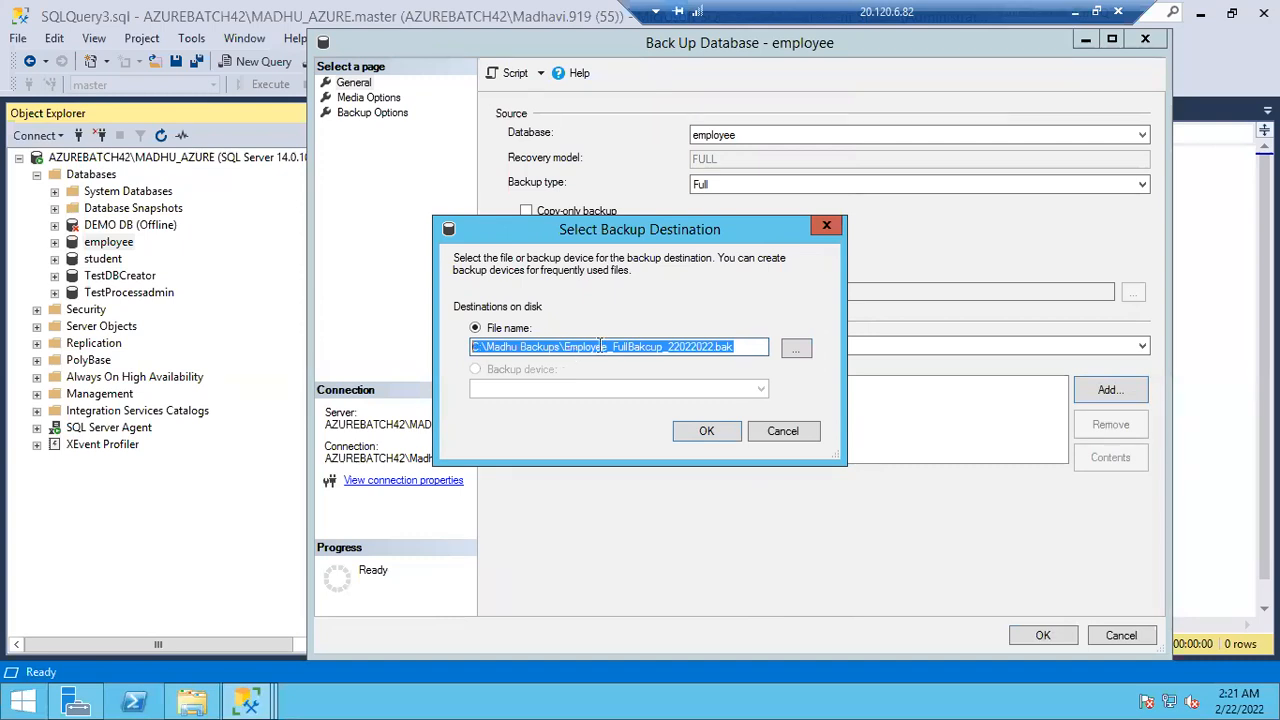
{"action": "left_click", "coordinate": [692, 431]}
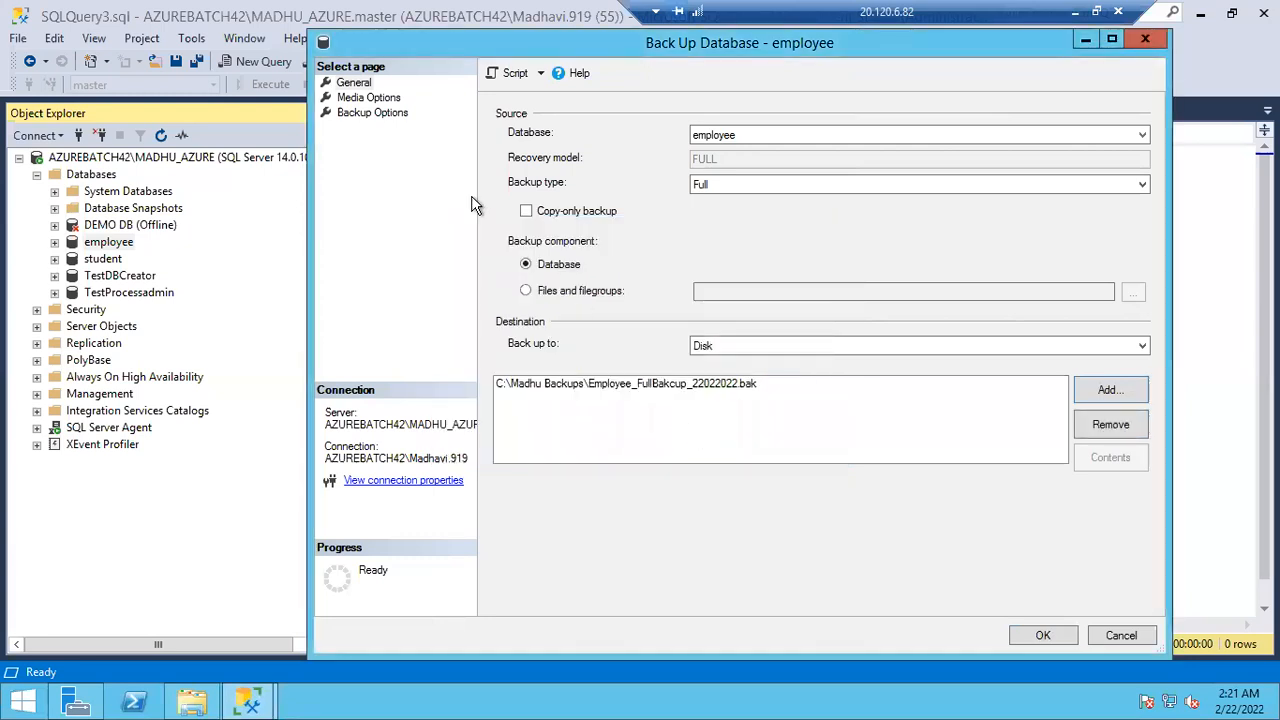
{"action": "left_click", "coordinate": [368, 100]}
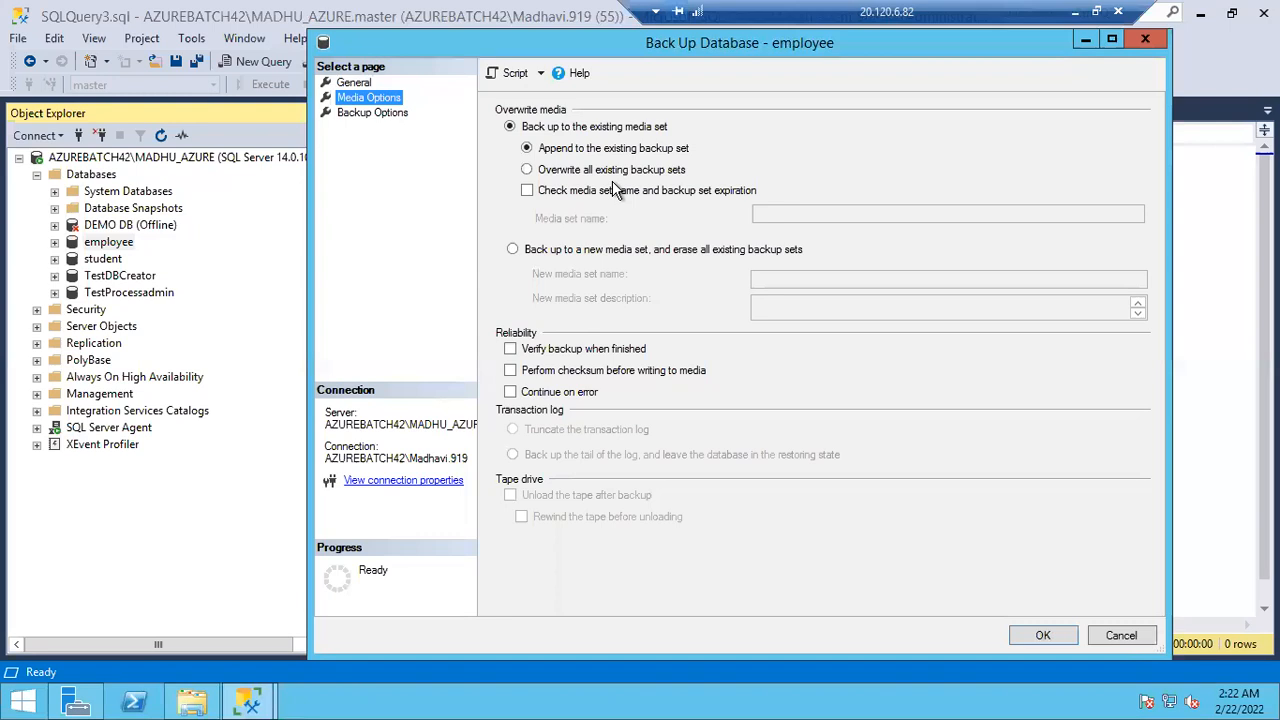
Step: Write an example path to a .docx résumé inside C:\Resumes\ on the first line of SQLQuery3.sql
{"action": "left_click", "coordinate": [1207, 206]}
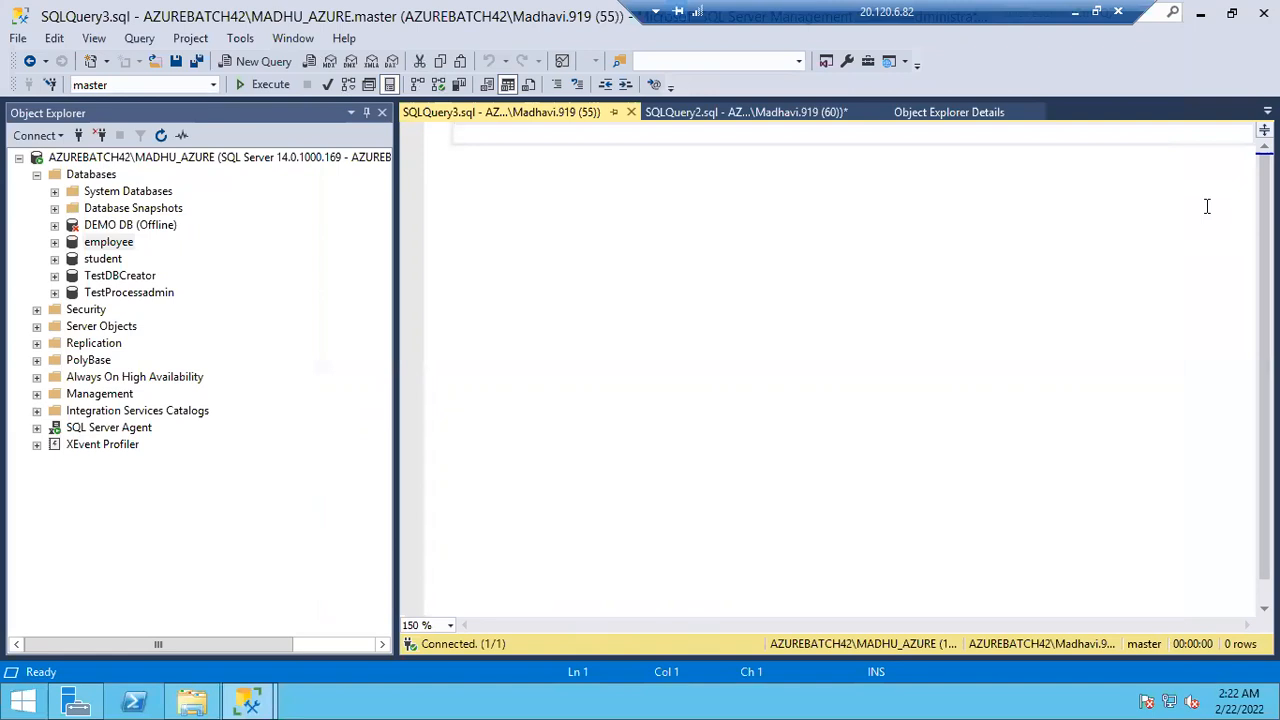
{"action": "type", "text": "C:Resumes\\Madhavi_Resume.docx"}
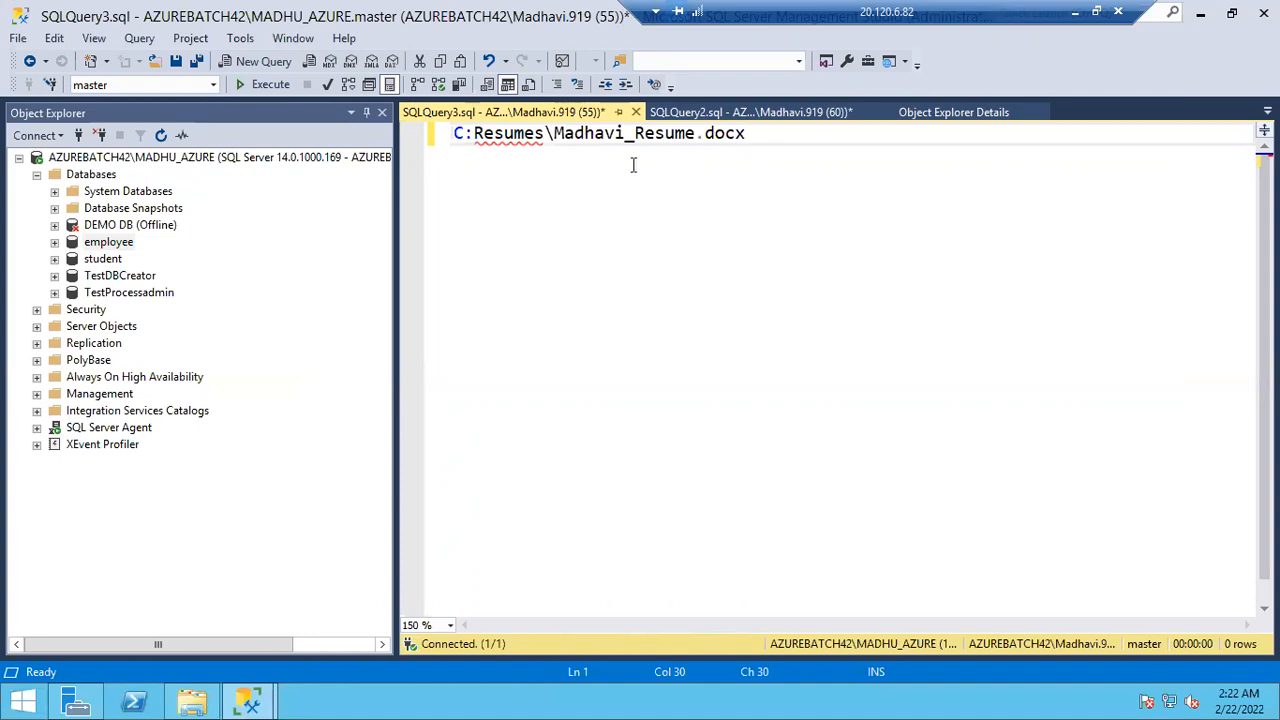
{"action": "left_click", "coordinate": [697, 140]}
{"action": "type", "text": "1"}
{"action": "key", "text": "BackSpace"}
{"action": "left_click", "coordinate": [474, 133]}
{"action": "type", "text": "\\"}
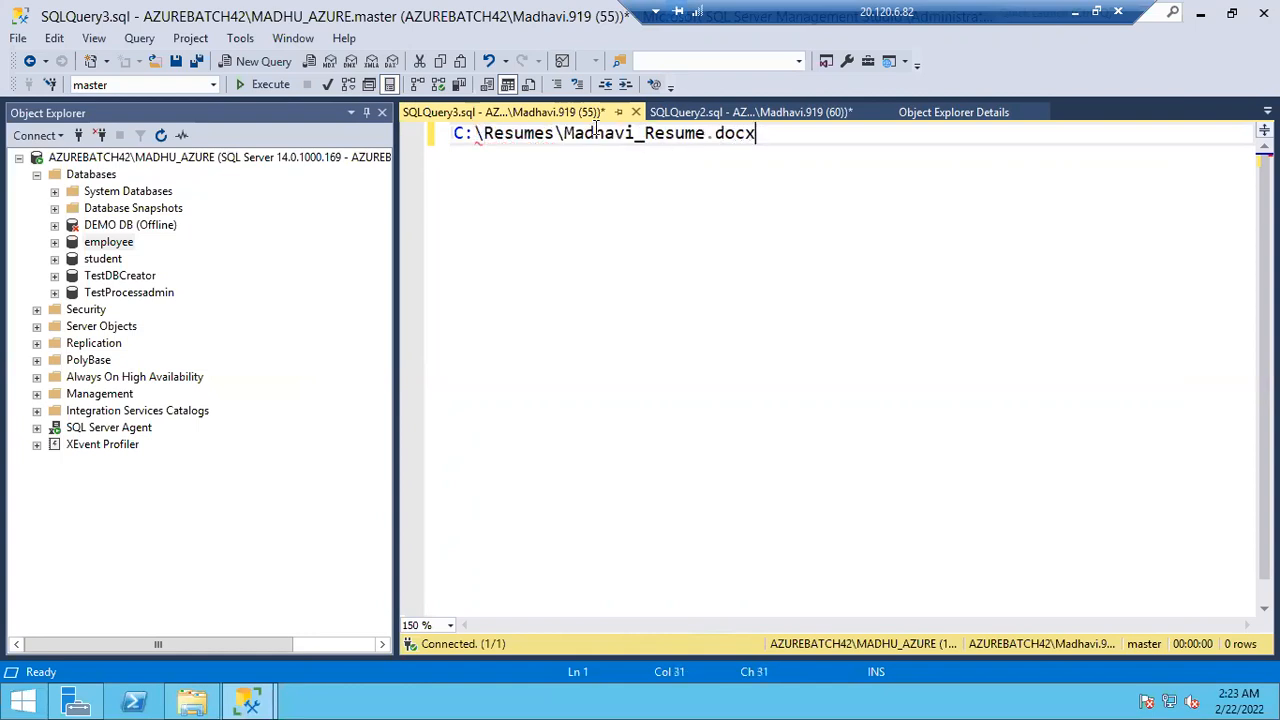
Step: Highlight the file name and the whole example path in the query, and return to the employee backup dialog
{"action": "left_click_drag", "start_coordinate": [755, 133], "coordinate": [566, 133]}
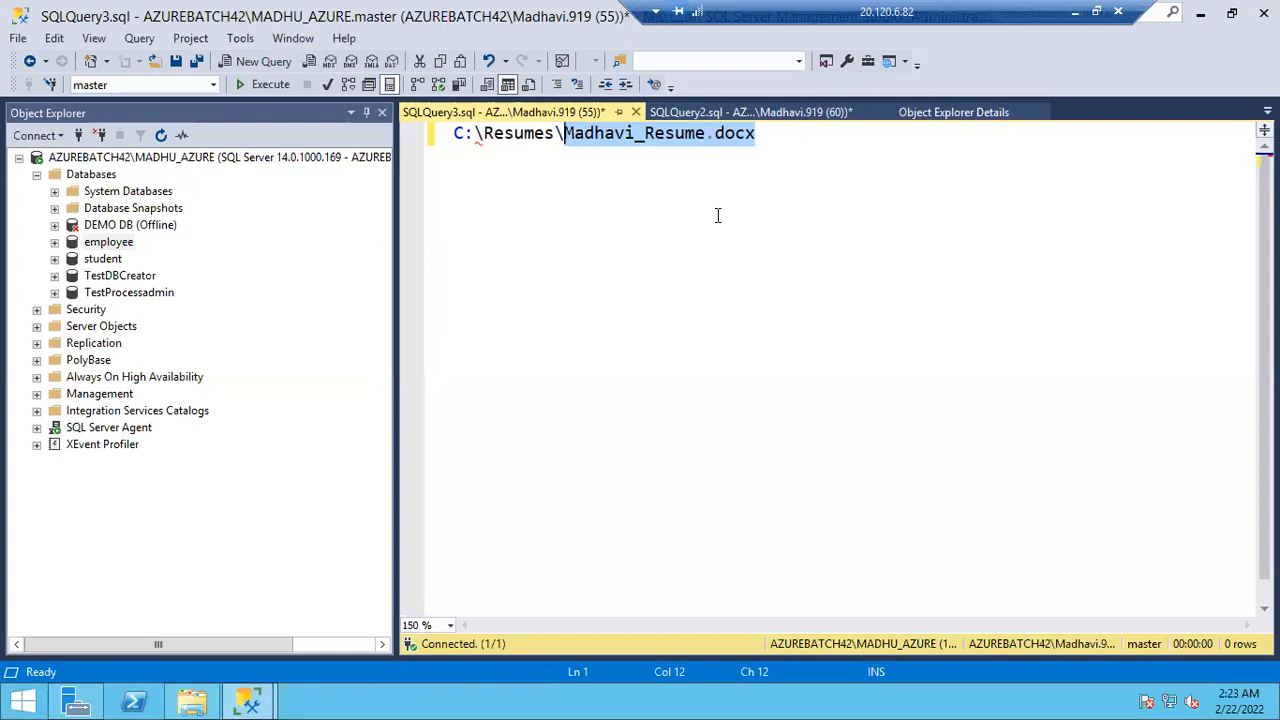
{"action": "left_click", "coordinate": [446, 138]}
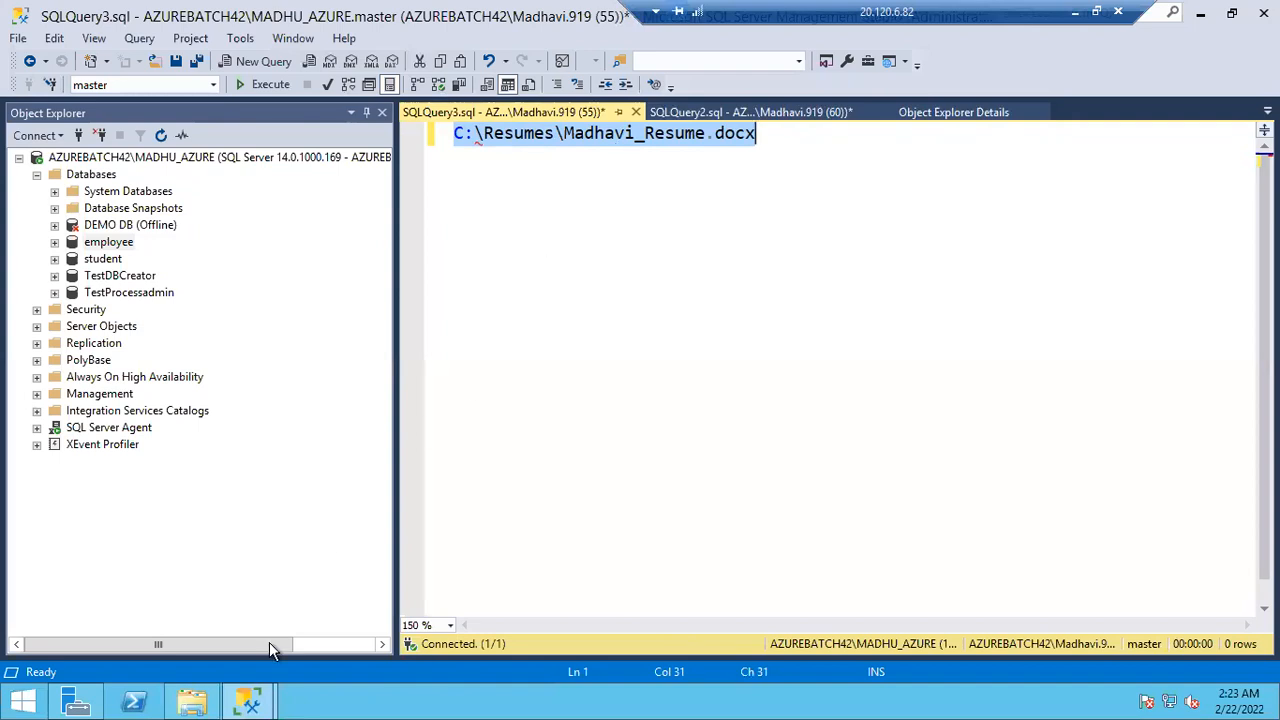
{"action": "left_click", "coordinate": [259, 686]}
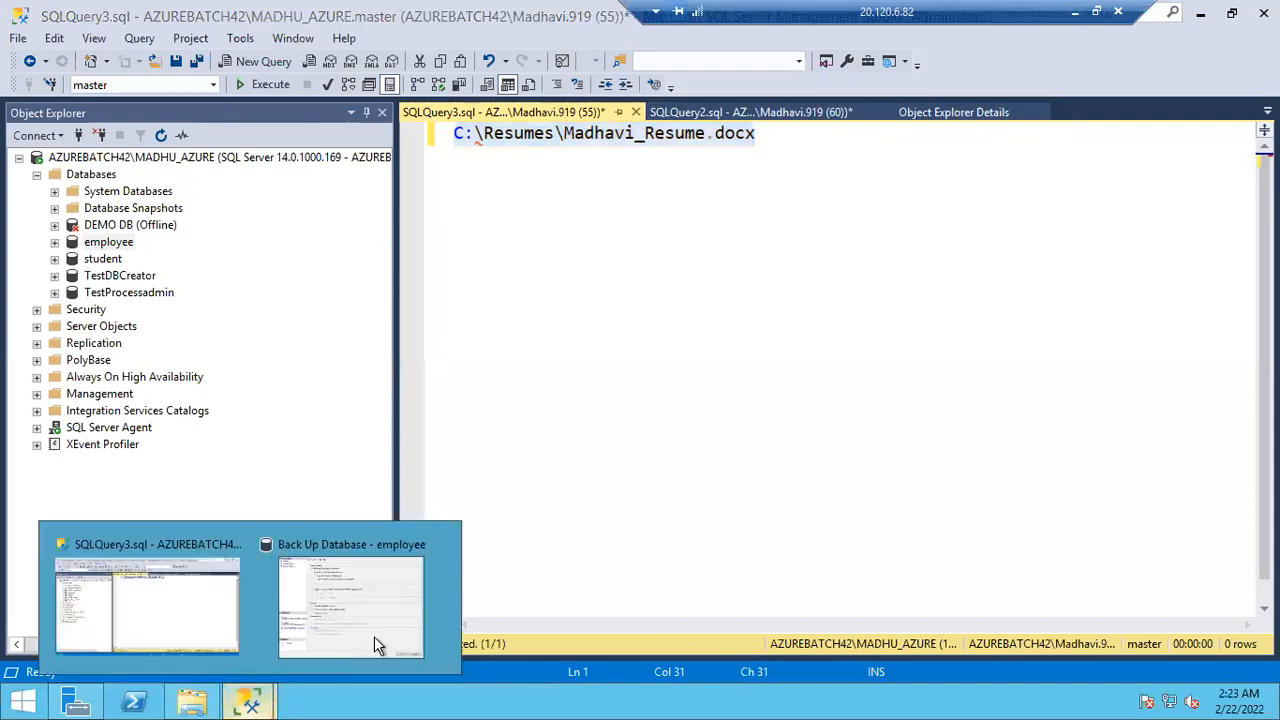
{"action": "left_click", "coordinate": [400, 627]}
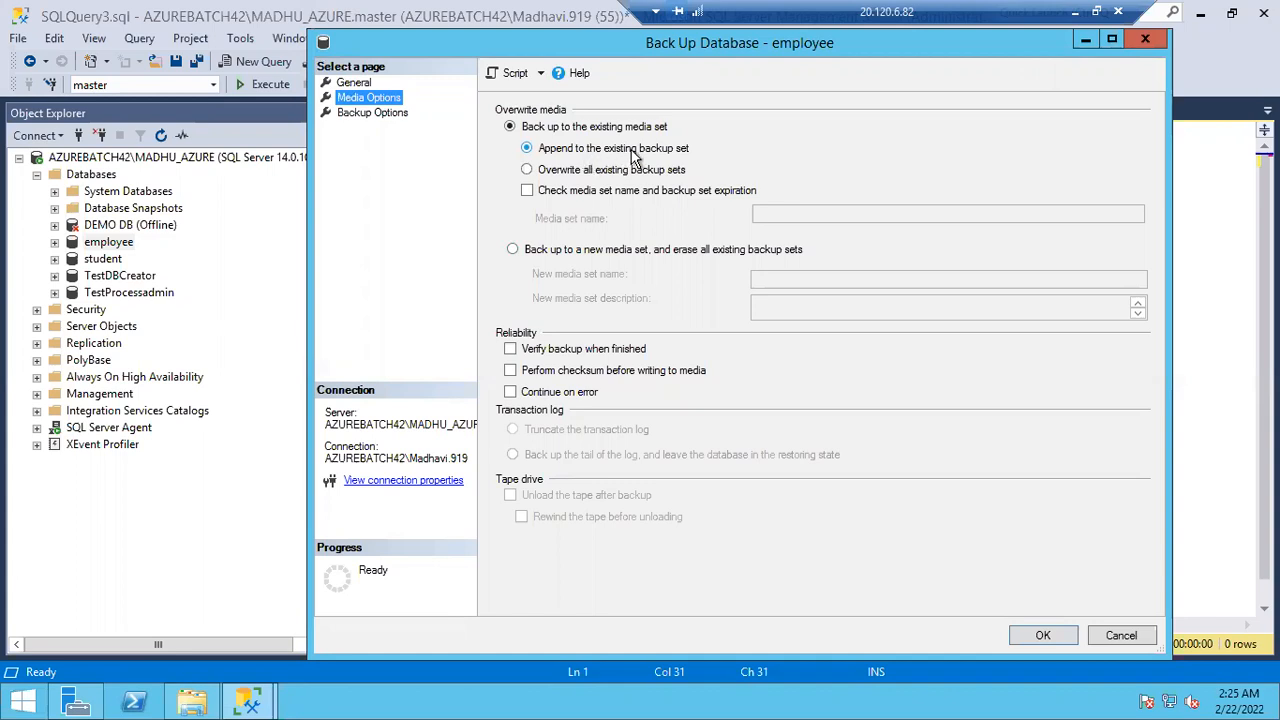
Step: Try overwriting all existing backup sets, compare it with the example path, and go back to appending to the existing backup set
{"action": "left_click", "coordinate": [570, 177]}
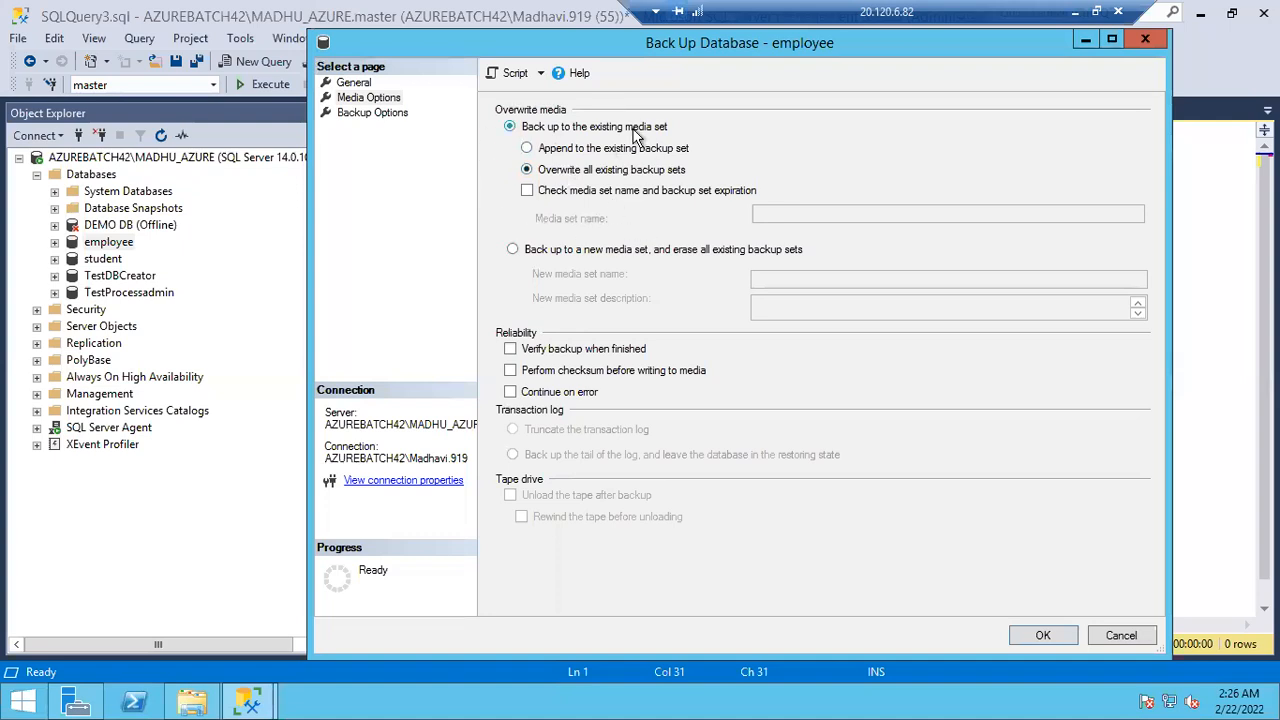
{"action": "left_click", "coordinate": [580, 148]}
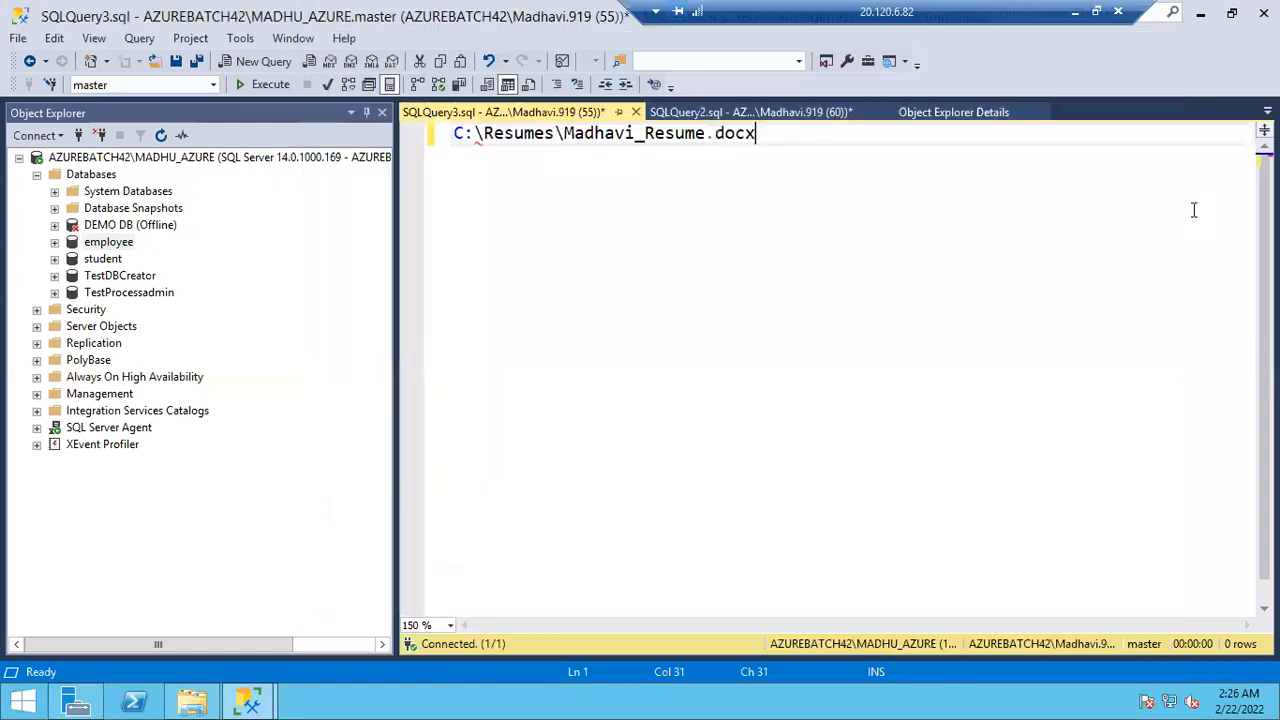
{"action": "left_click_drag", "start_coordinate": [566, 133], "coordinate": [758, 138]}
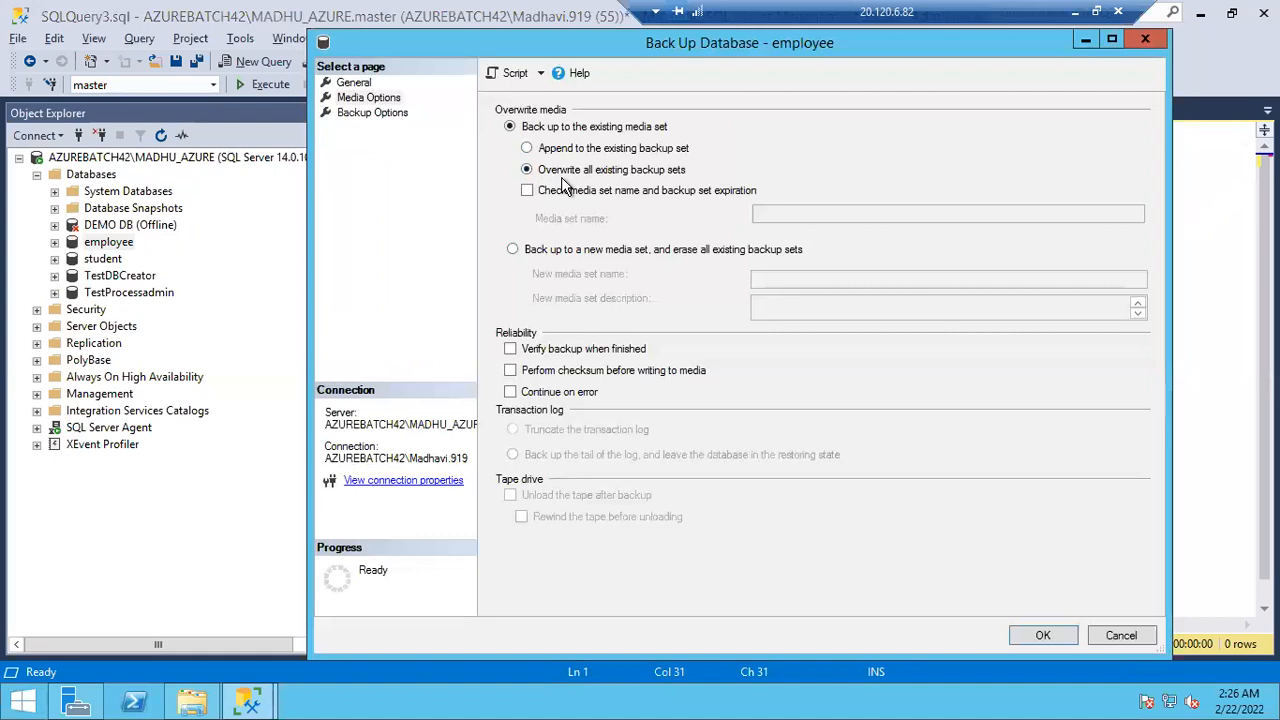
{"action": "left_click", "coordinate": [527, 148]}
Step: In the employee backup's backup options, try setting the backup set to expire on 2/28/2022
{"action": "left_click", "coordinate": [387, 114]}
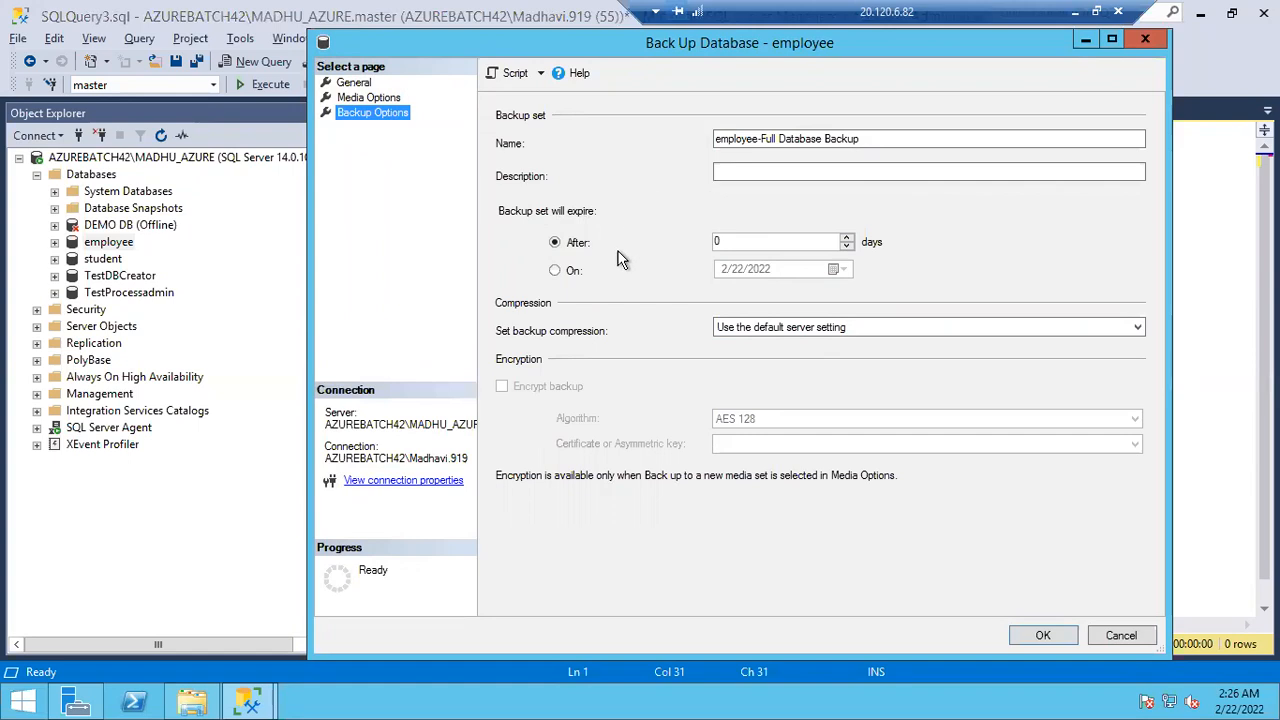
{"action": "left_click", "coordinate": [559, 274]}
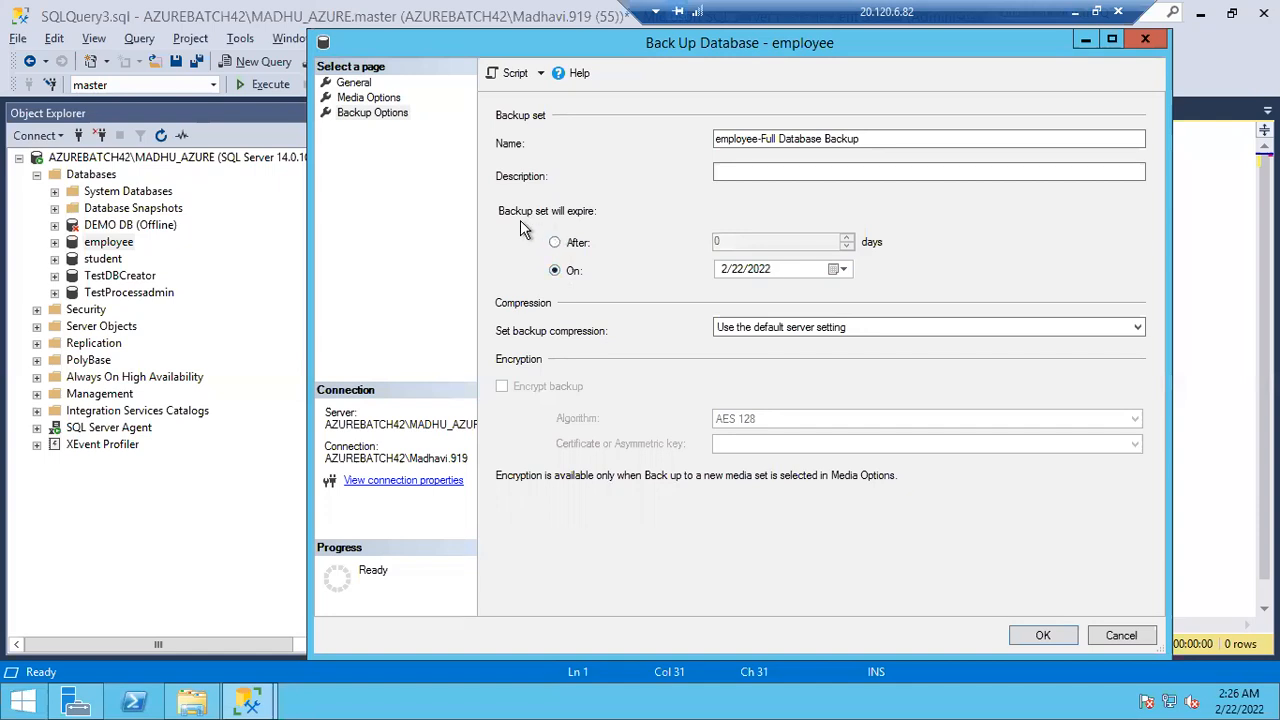
{"action": "left_click", "coordinate": [845, 272]}
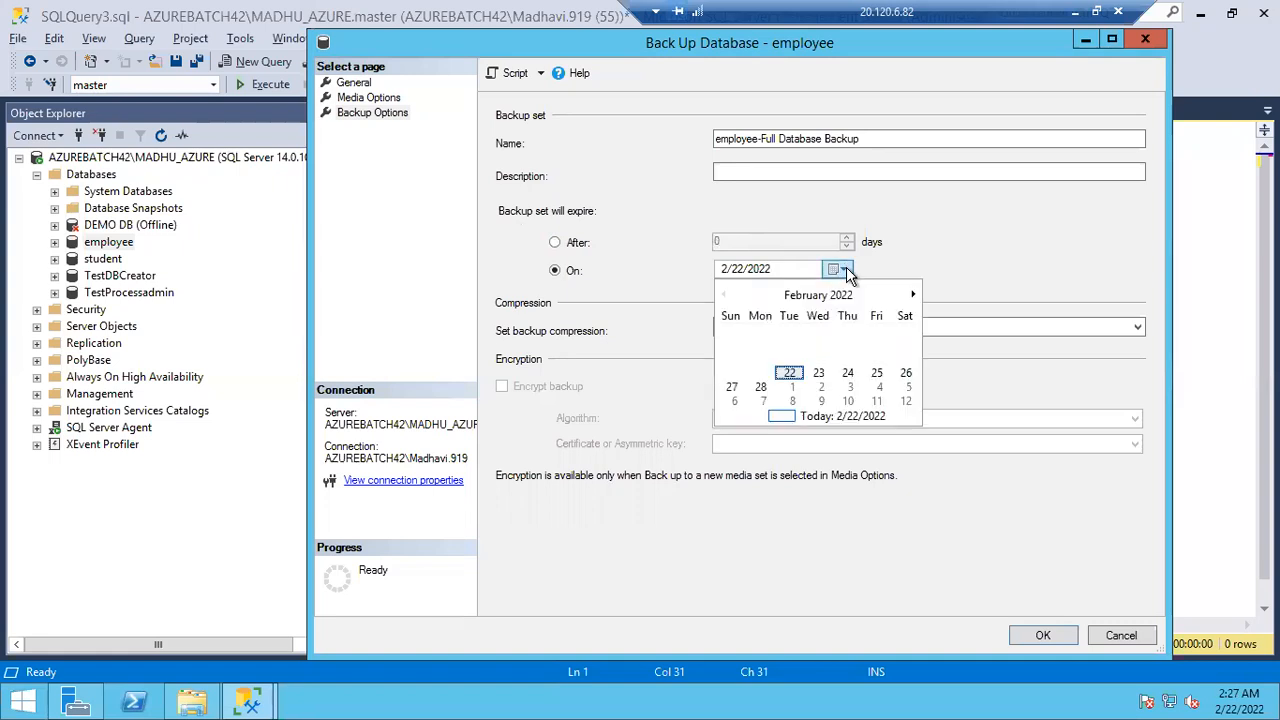
{"action": "left_click", "coordinate": [761, 389]}
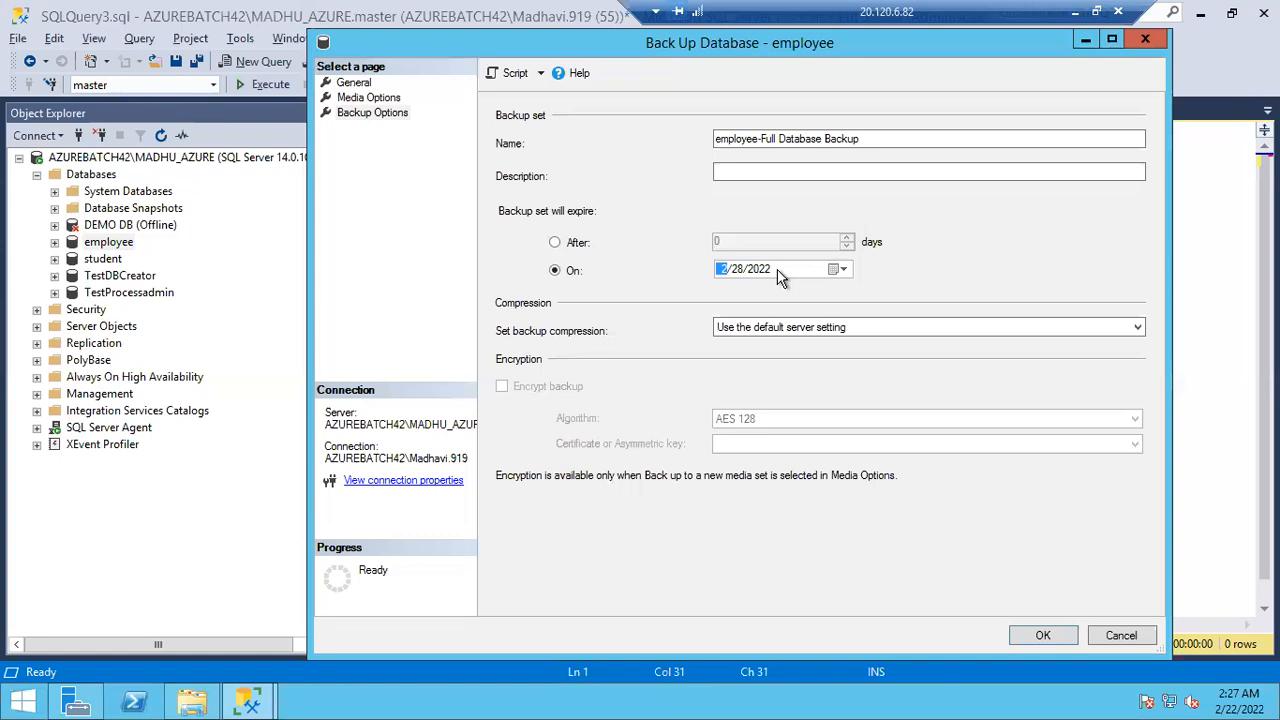
Step: Try expiring the backup set after 10 days, and reset the period to 0 days
{"action": "left_click", "coordinate": [577, 243]}
{"action": "type", "text": "10"}
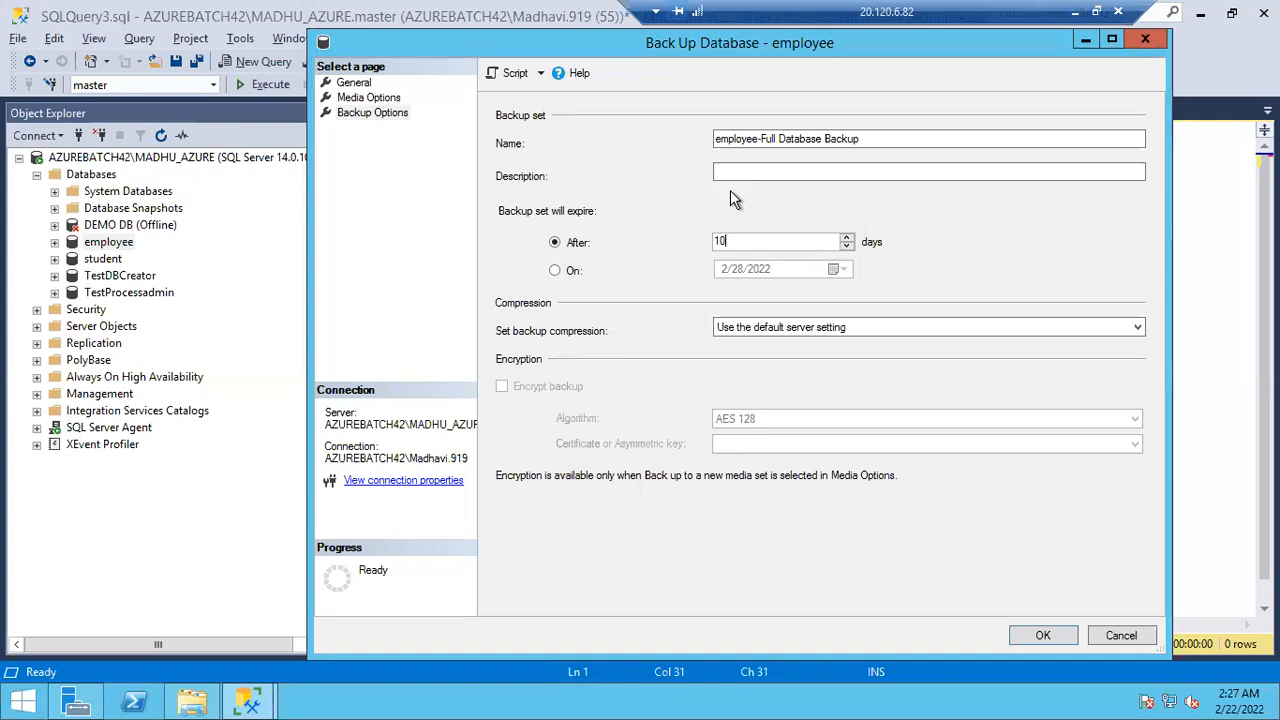
{"action": "left_click_drag", "start_coordinate": [732, 242], "coordinate": [684, 243]}
{"action": "type", "text": "0"}
Step: Recheck the general and media options, run the full backup of the employee database, and dismiss the message
{"action": "left_click", "coordinate": [353, 84]}
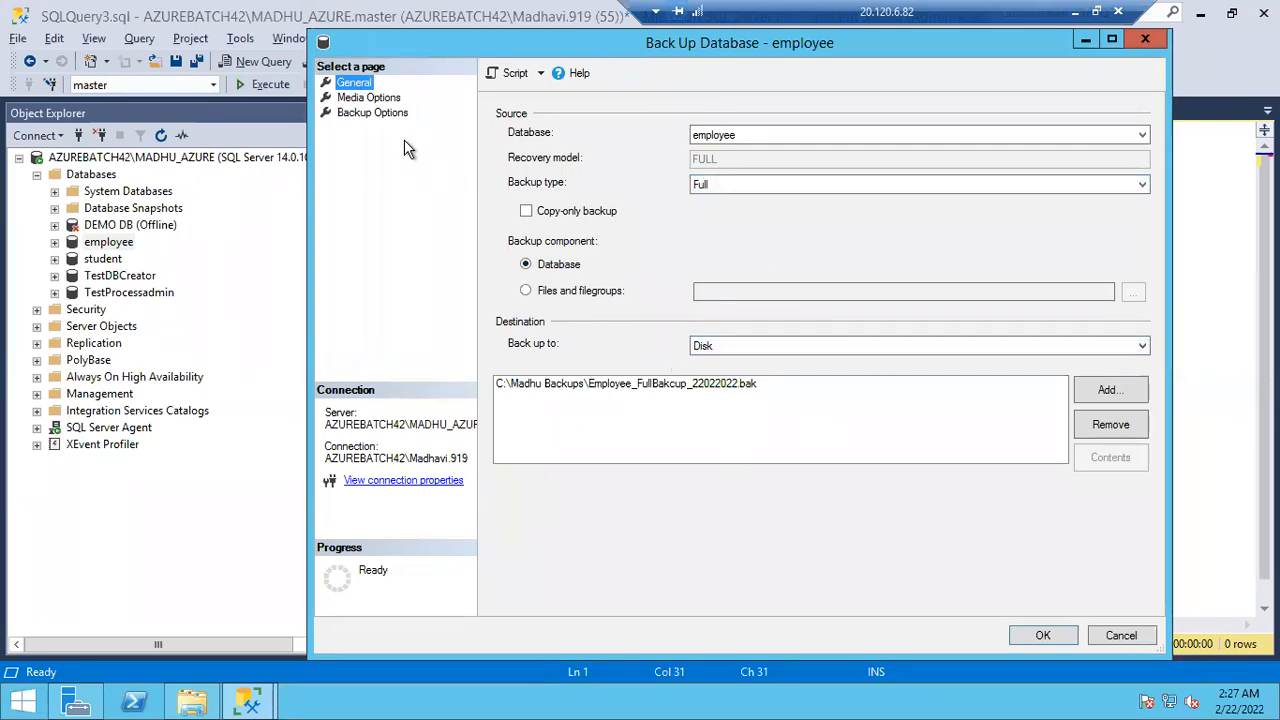
{"action": "left_click", "coordinate": [370, 97]}
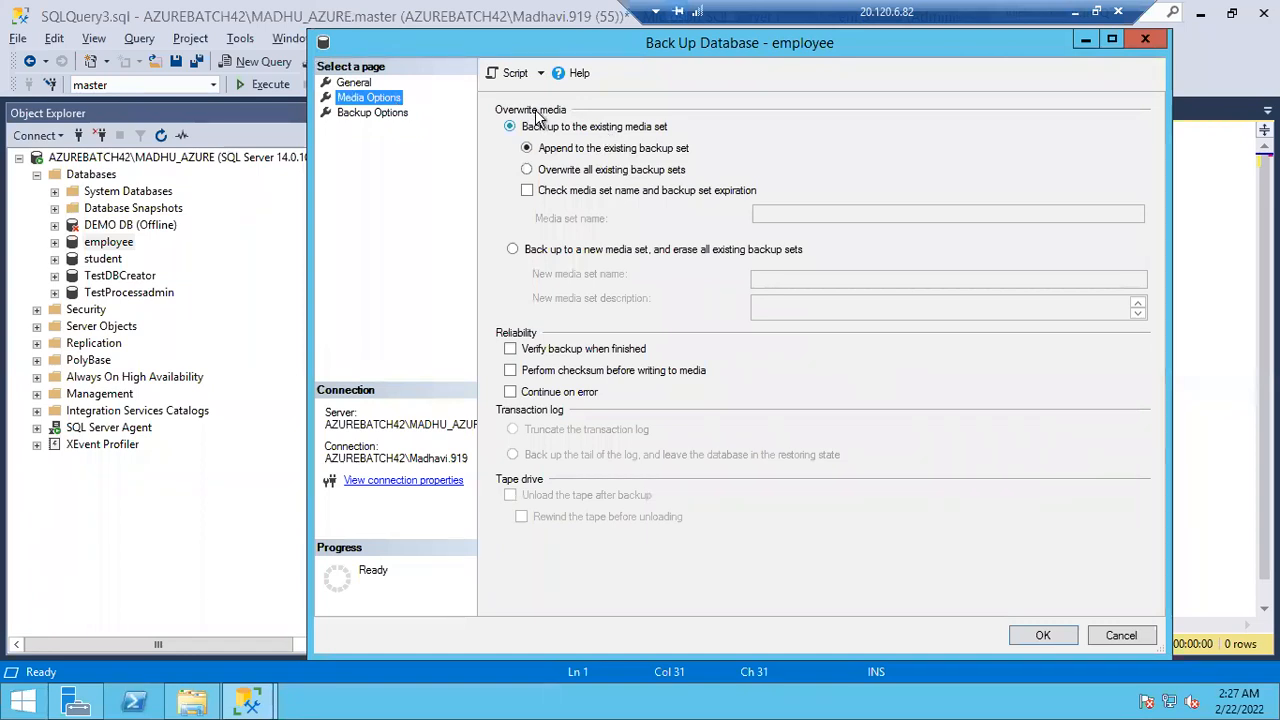
{"action": "left_click", "coordinate": [357, 82]}
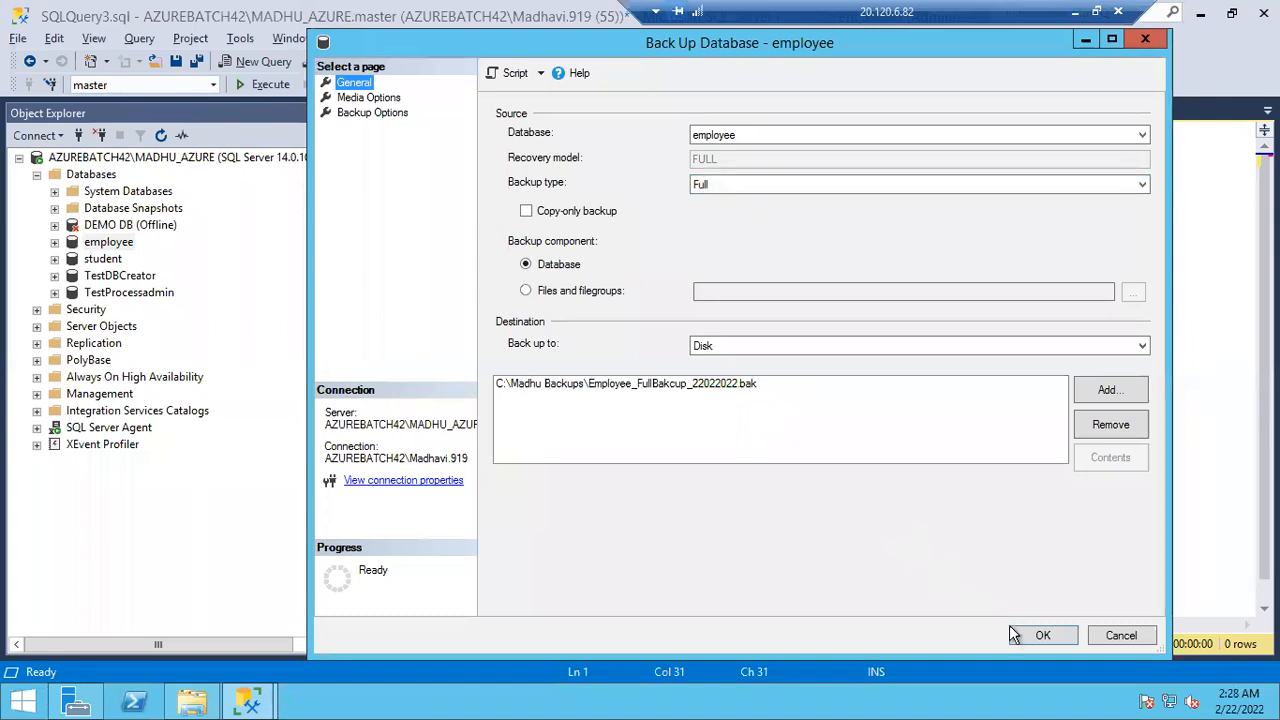
{"action": "left_click", "coordinate": [1040, 636]}
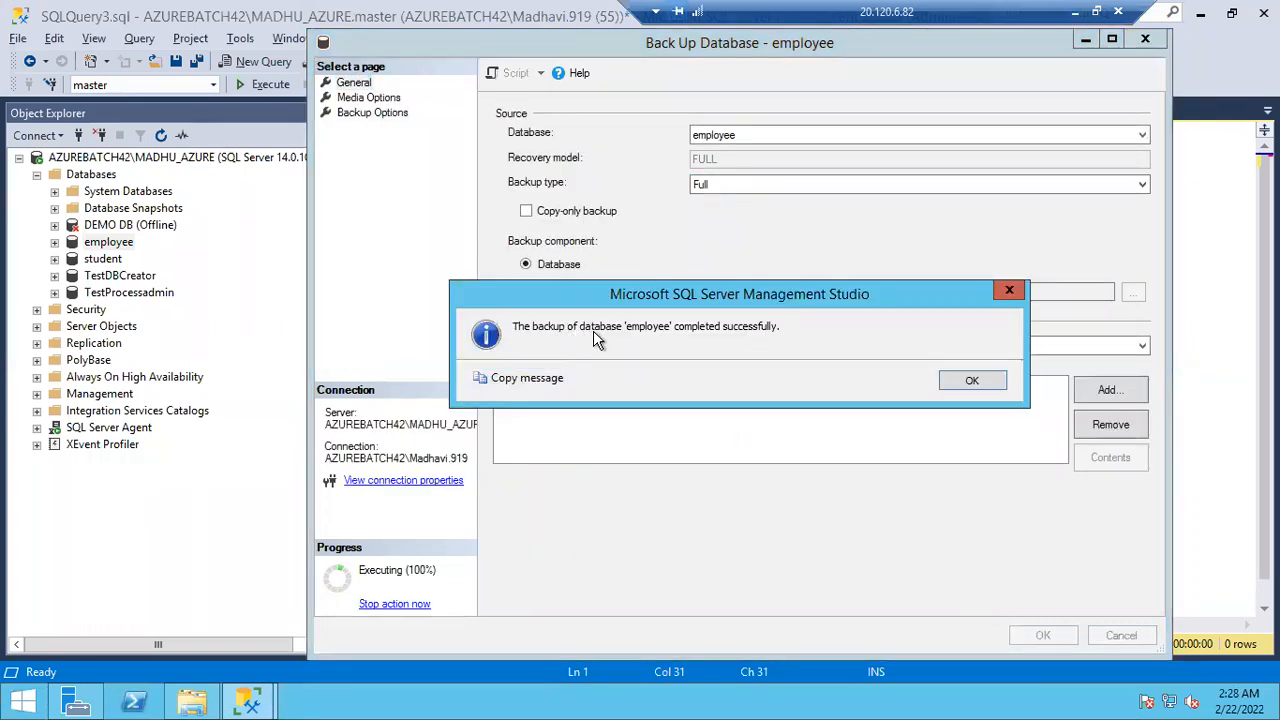
{"action": "left_click", "coordinate": [947, 377]}
Step: Check the Employee_FullBakcup_22022022.bak file in the Madhu Backups folder in File Explorer, and minimize the folder window
{"action": "left_click", "coordinate": [194, 703]}
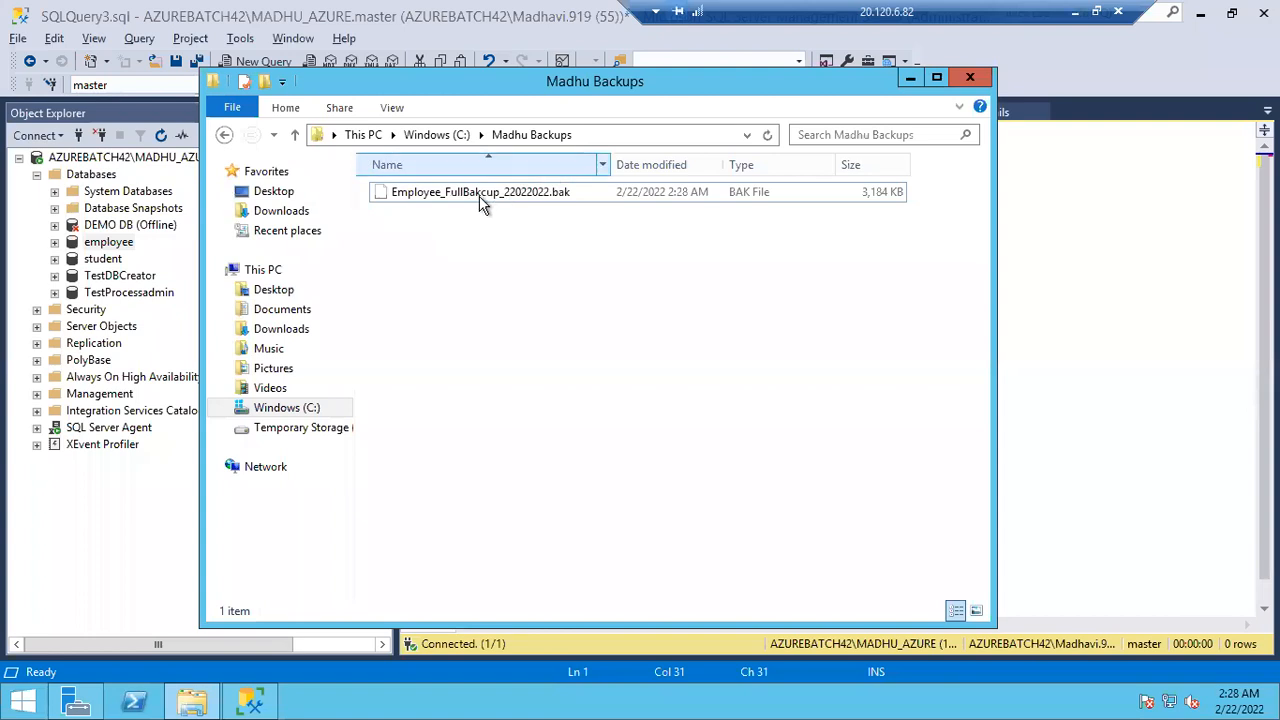
{"action": "left_click", "coordinate": [463, 200]}
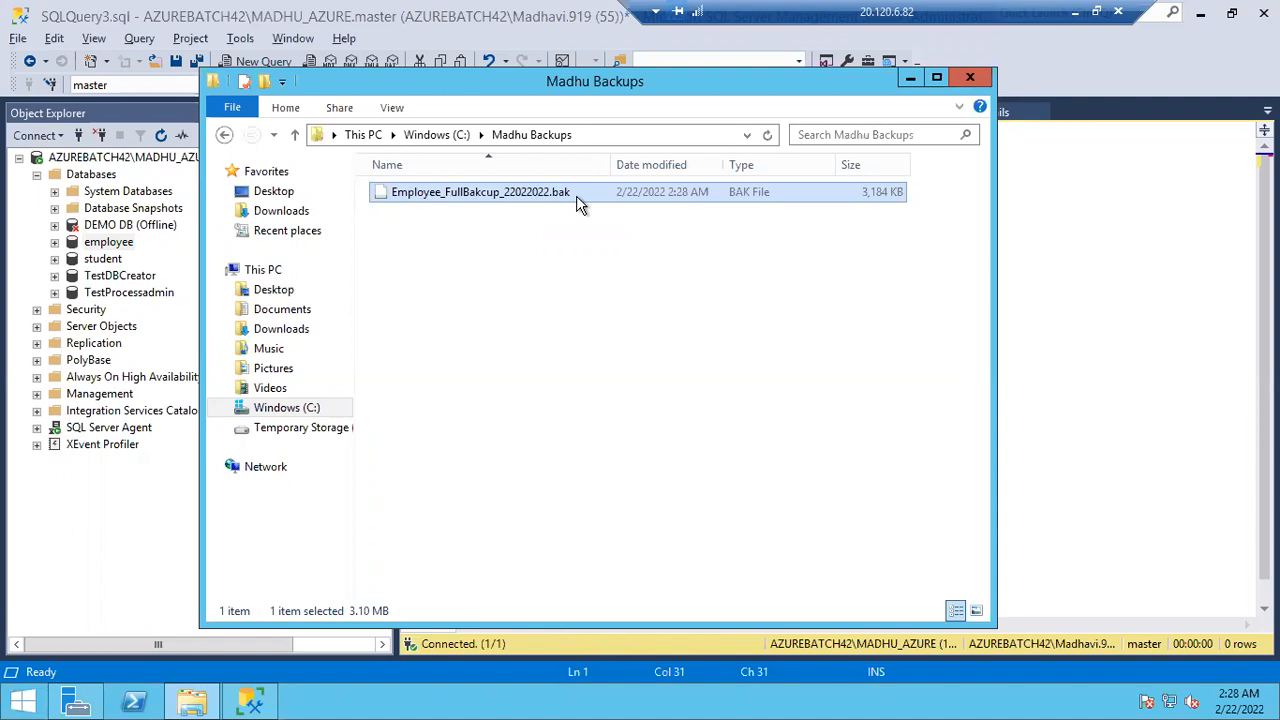
{"action": "left_click", "coordinate": [912, 81]}
Step: Delete the example path from SQLQuery3.sql to leave the query empty
{"action": "left_click", "coordinate": [526, 183]}
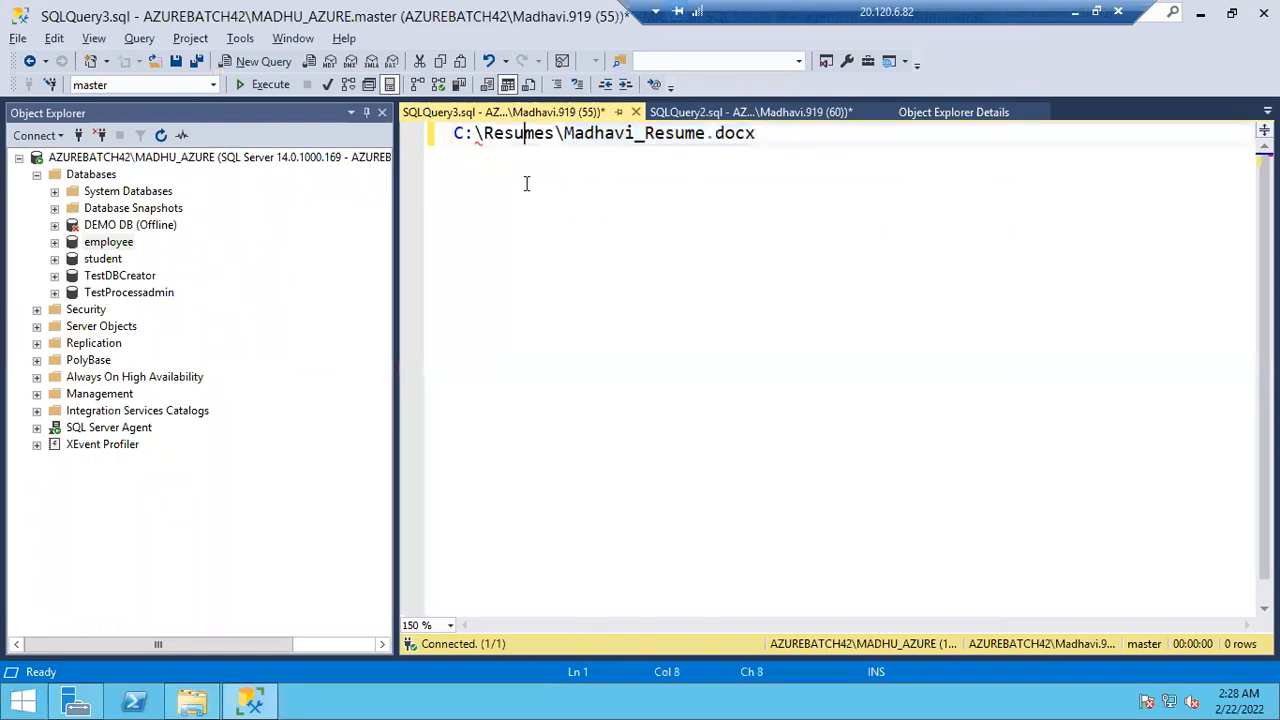
{"action": "key", "text": "ctrl+a"}
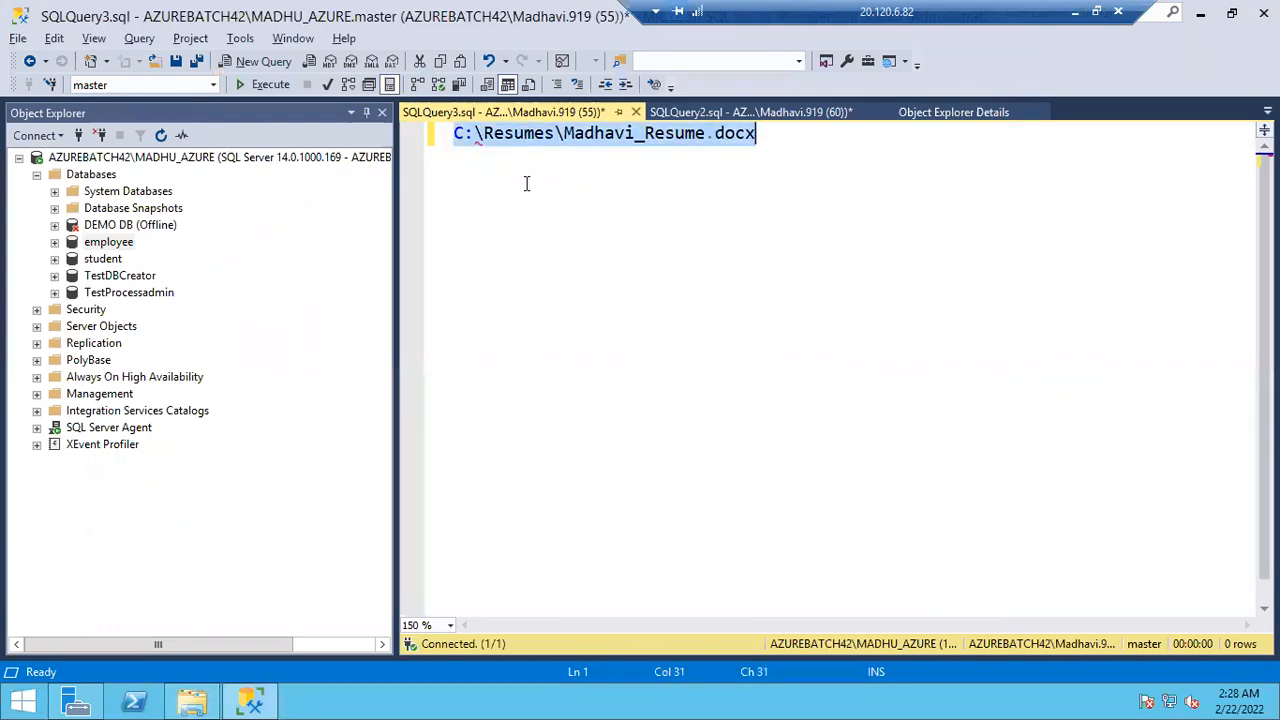
{"action": "key", "text": "Delete"}
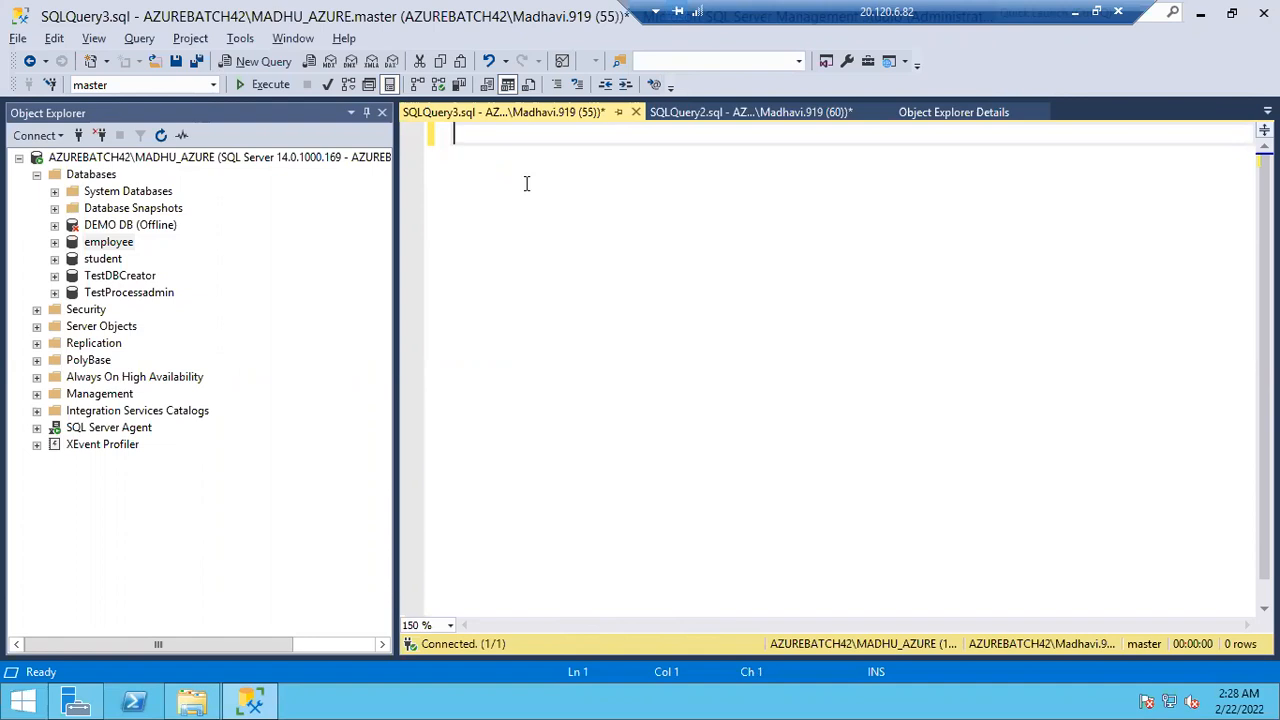
Step: Write the start of the backup statement in SQLQuery3.sql: Backup database Employee to disk='Employee
{"action": "type", "text": "Backup"}
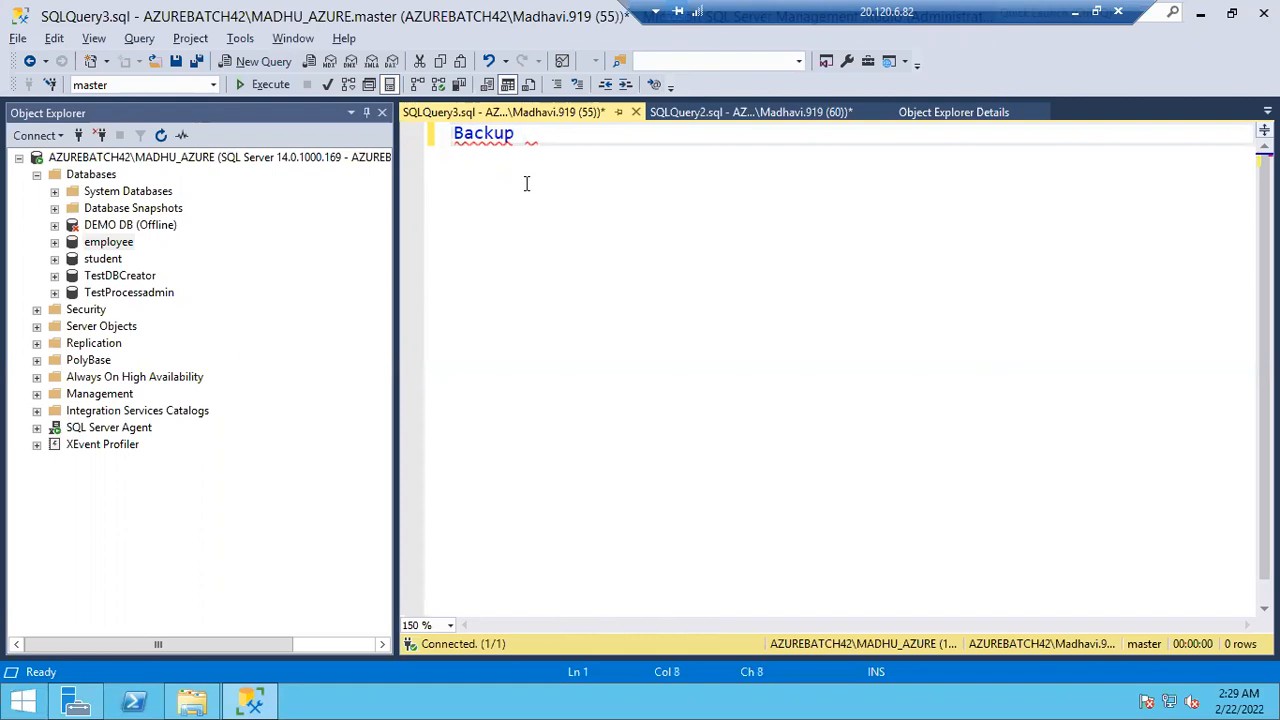
{"action": "type", "text": "database Employee "}
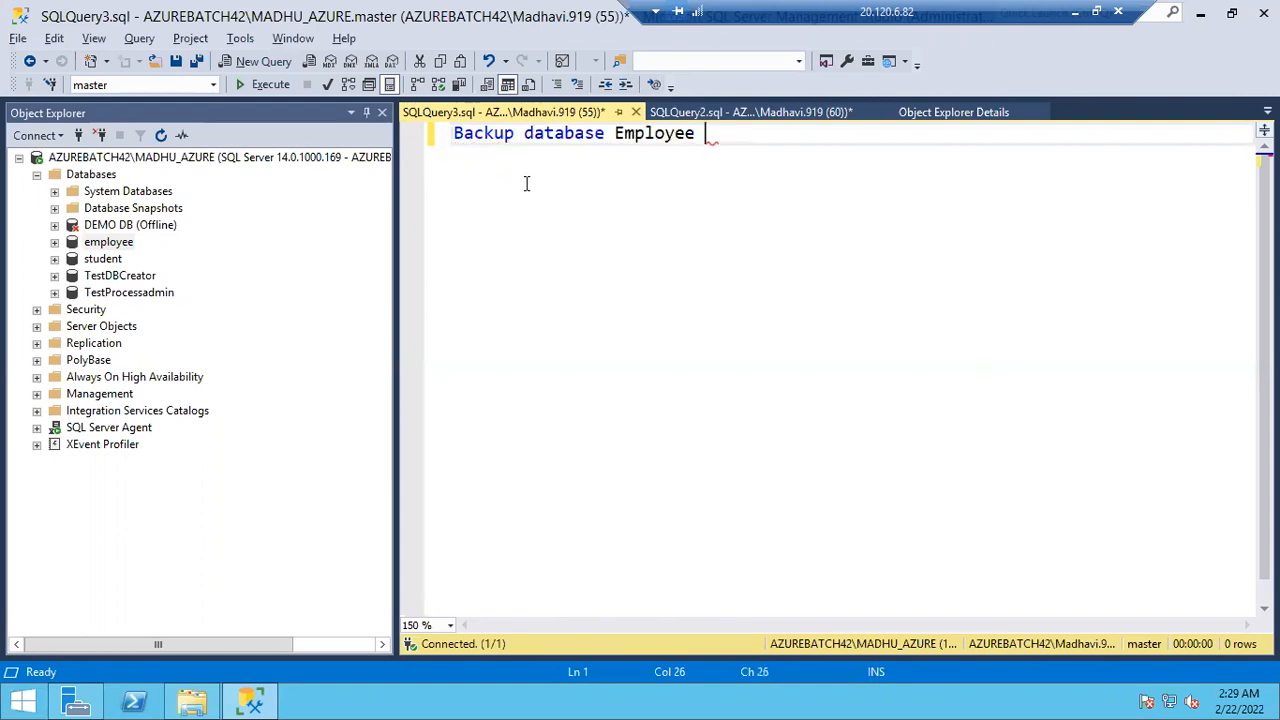
{"action": "type", "text": "to disk=N'"}
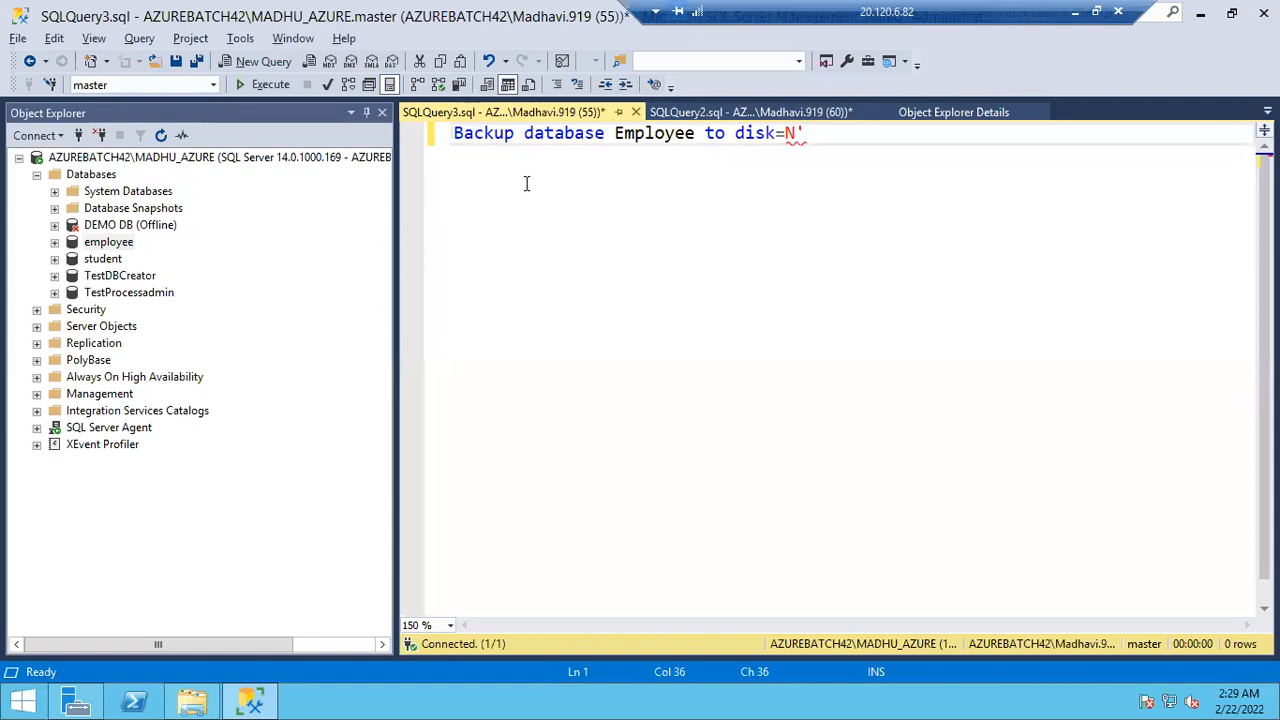
{"action": "key", "text": "BackSpace"}
{"action": "key", "text": "BackSpace"}
{"action": "type", "text": "Emp"}
{"action": "key", "text": "BackSpace"}
{"action": "key", "text": "BackSpace"}
{"action": "key", "text": "BackSpace"}
{"action": "type", "text": "'Employee"}
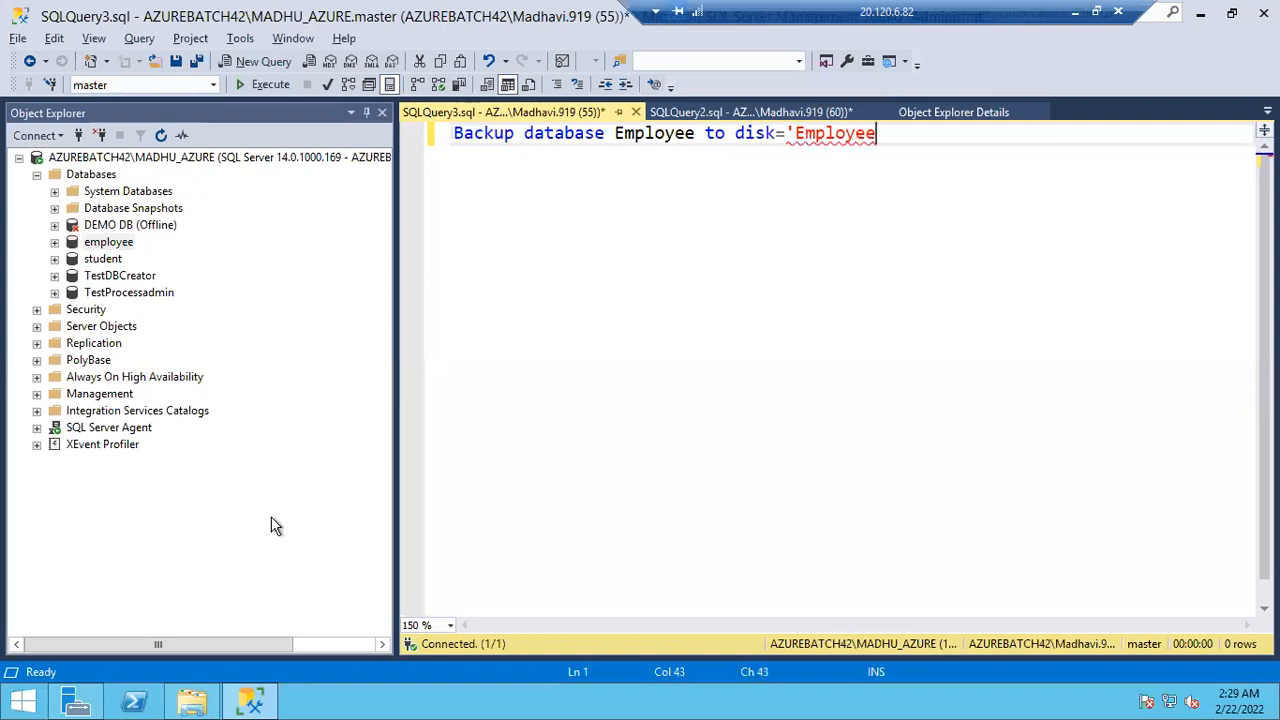
Step: Copy the backup file's name from the Madhu Backups folder and complete the disk target as 'Employee_FullBakcup_22022022.bak'
{"action": "left_click", "coordinate": [192, 700]}
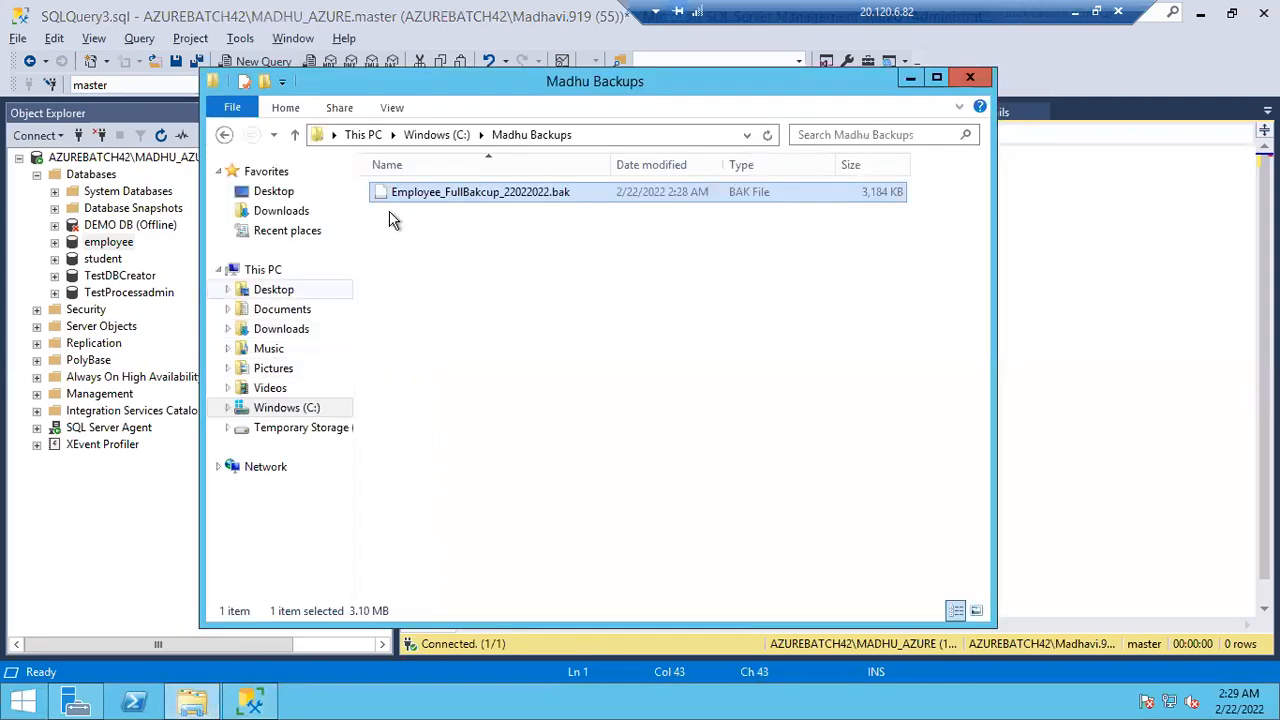
{"action": "left_click", "coordinate": [575, 198]}
{"action": "key", "text": "ctrl+a"}
{"action": "key", "text": "ctrl+c"}
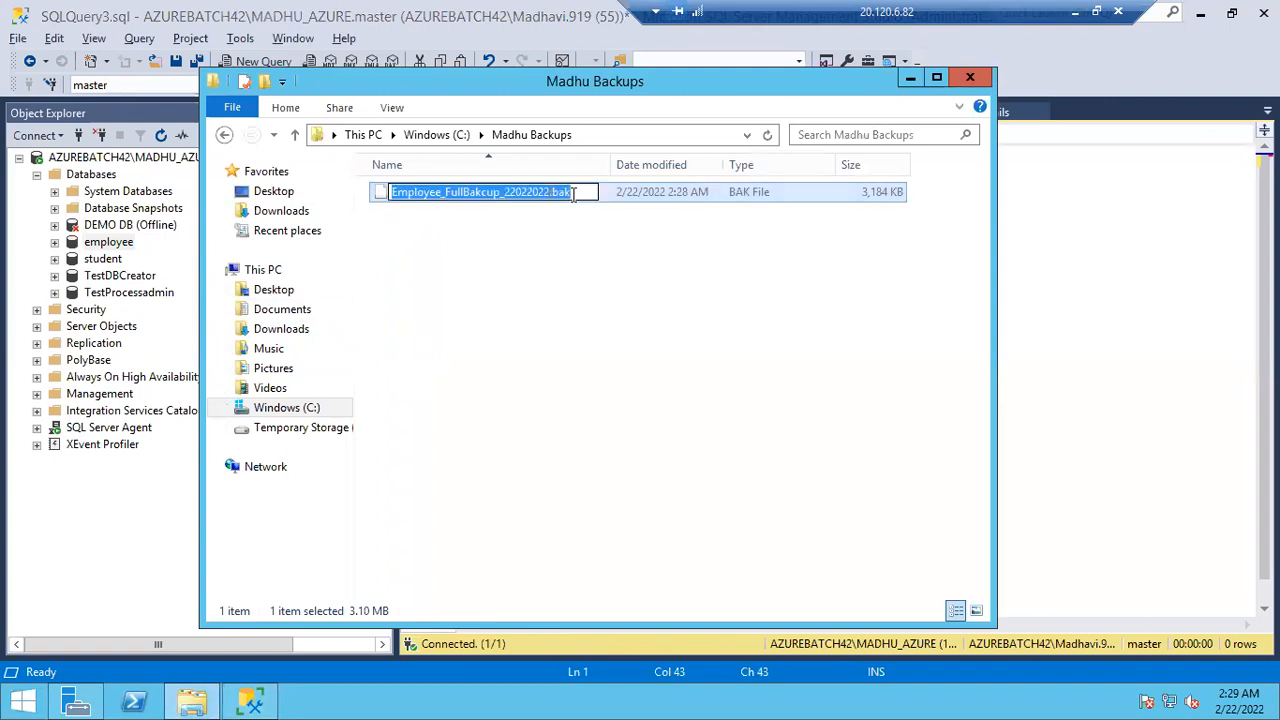
{"action": "left_click", "coordinate": [1097, 249]}
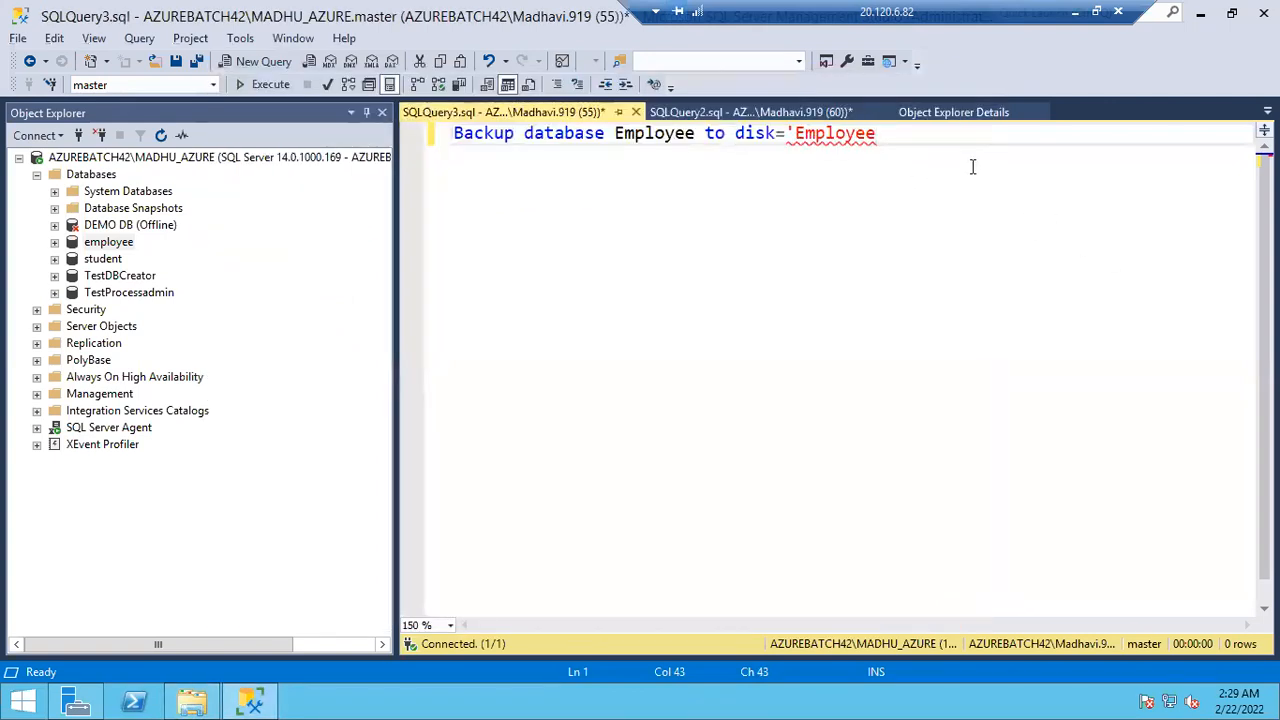
{"action": "double_click", "coordinate": [829, 134]}
{"action": "key", "text": "ctrl+v"}
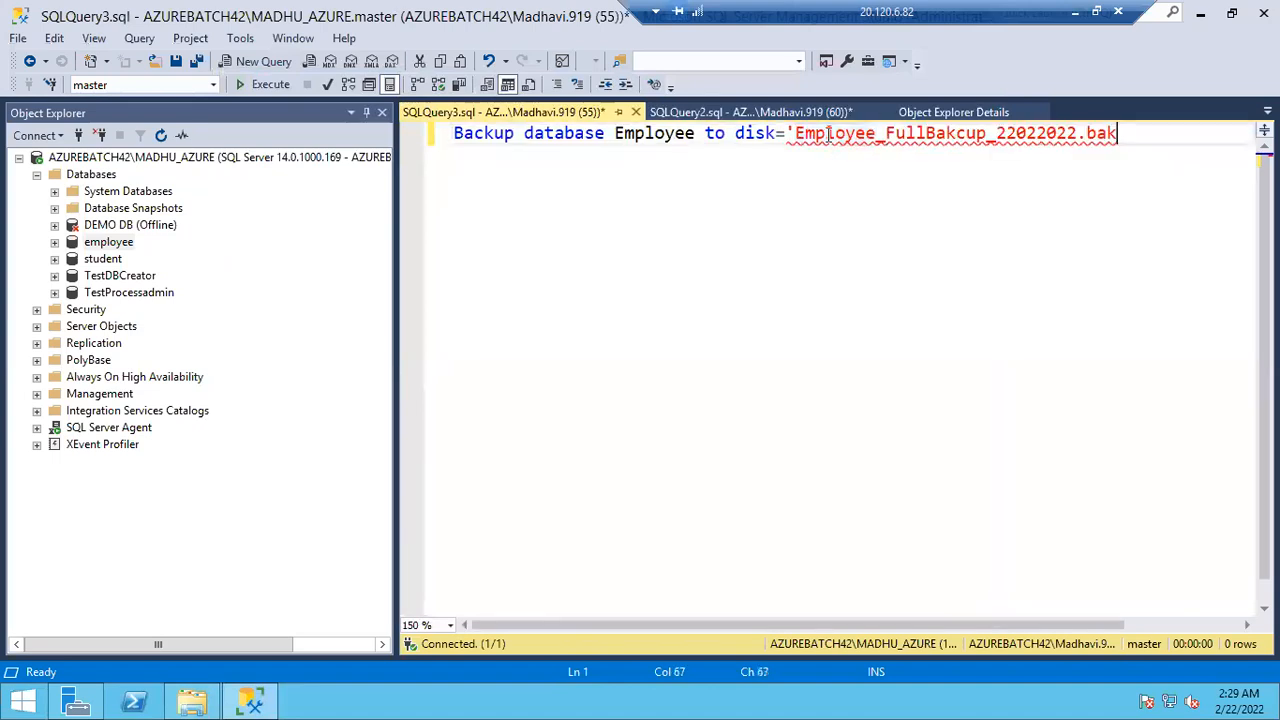
{"action": "type", "text": "'"}
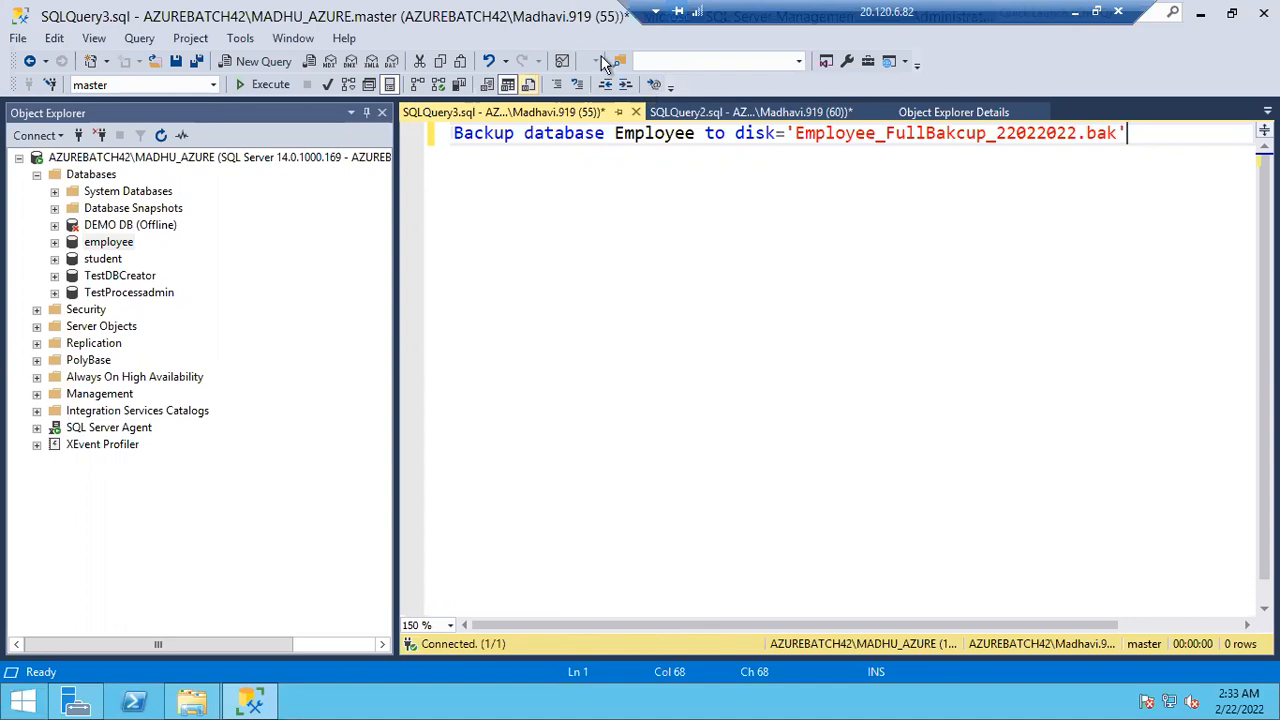
Step: Execute the Backup database Employee statement
{"action": "left_click", "coordinate": [530, 133]}
{"action": "left_click", "coordinate": [795, 133]}
{"action": "left_click", "coordinate": [265, 84]}
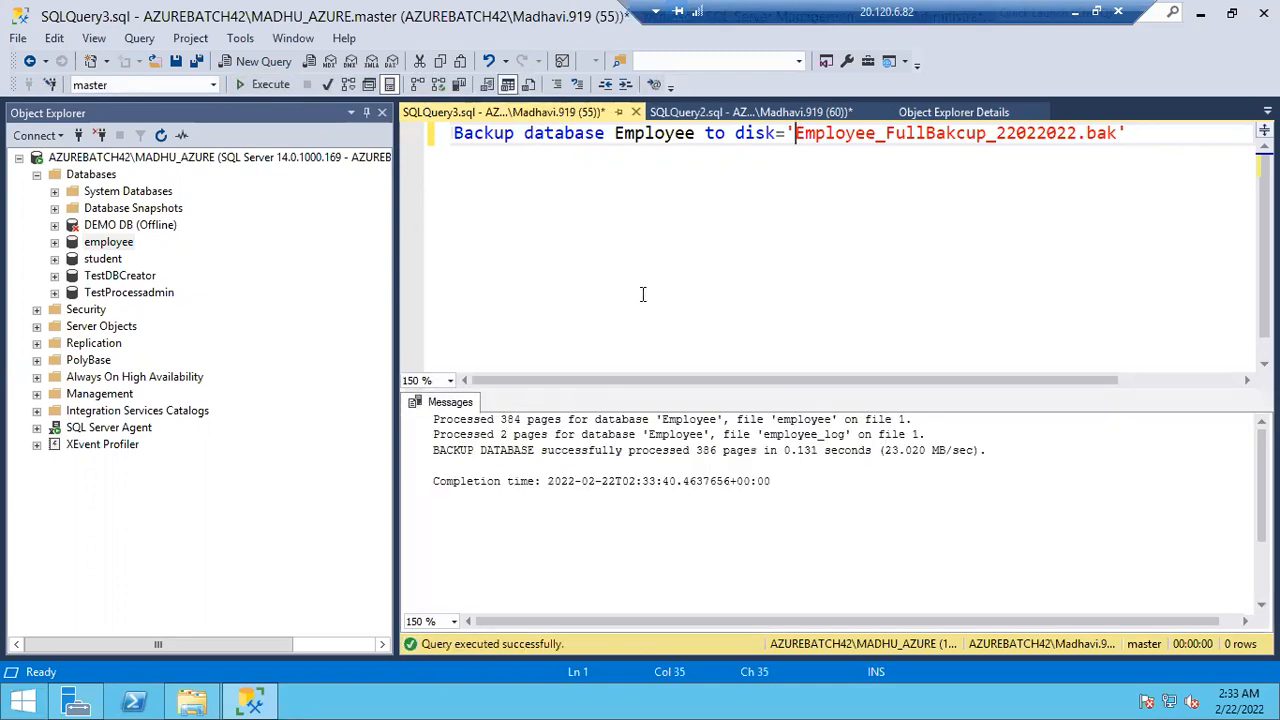
Step: Browse to C:\Program Files\Microsoft SQL Server\MSSQL14.MADHU_AZURE\MSSQL\Backup in File Explorer and select the backup file there
{"action": "left_click", "coordinate": [195, 703]}
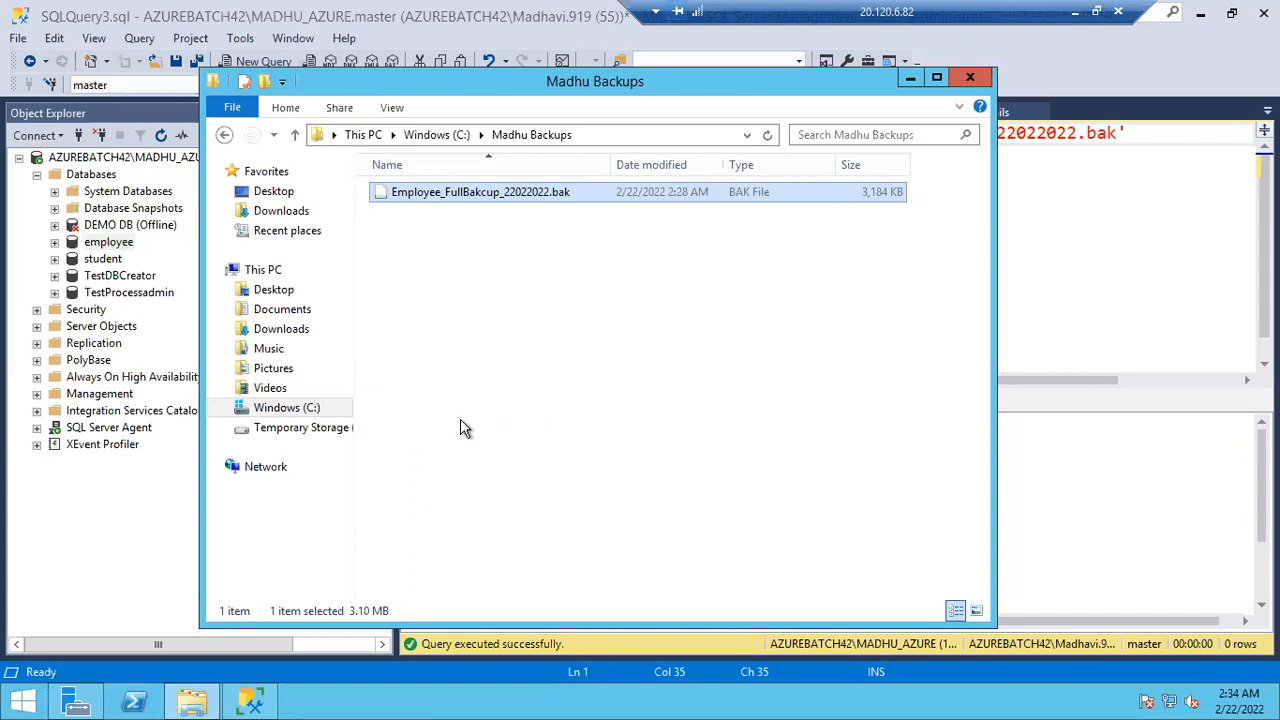
{"action": "left_click", "coordinate": [295, 410]}
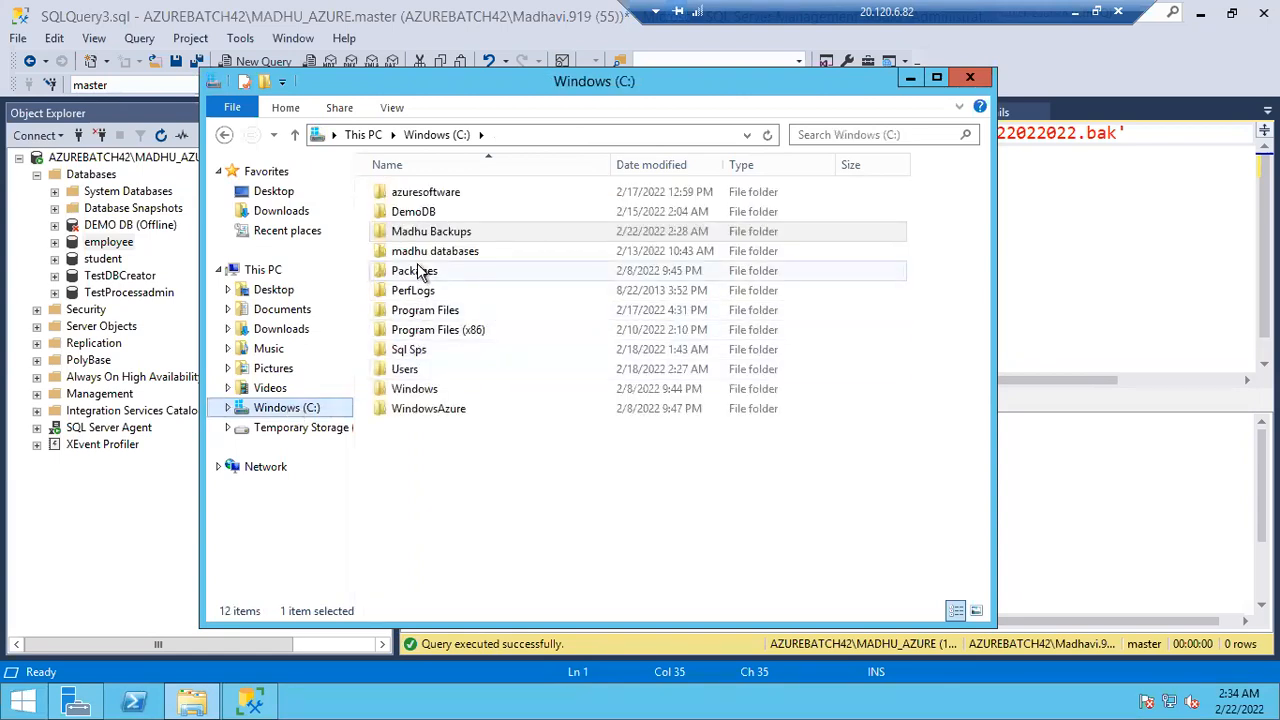
{"action": "double_click", "coordinate": [415, 316]}
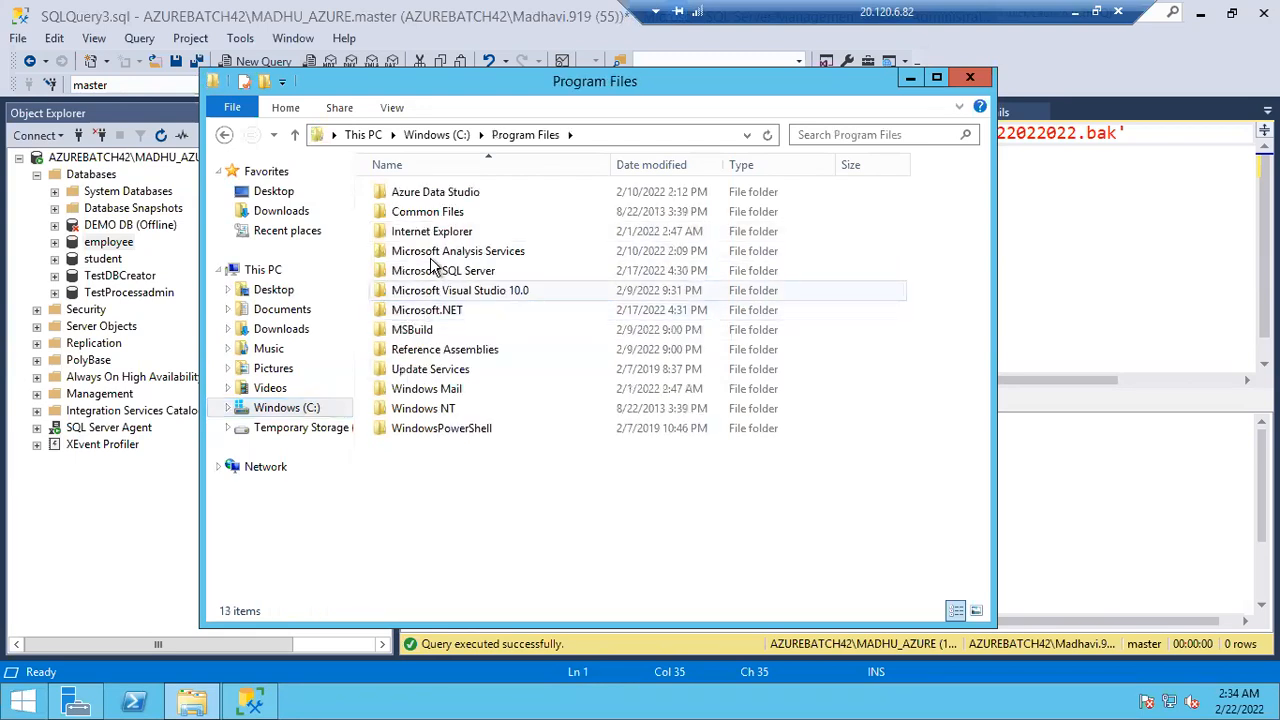
{"action": "left_click", "coordinate": [425, 277]}
{"action": "double_click", "coordinate": [425, 277]}
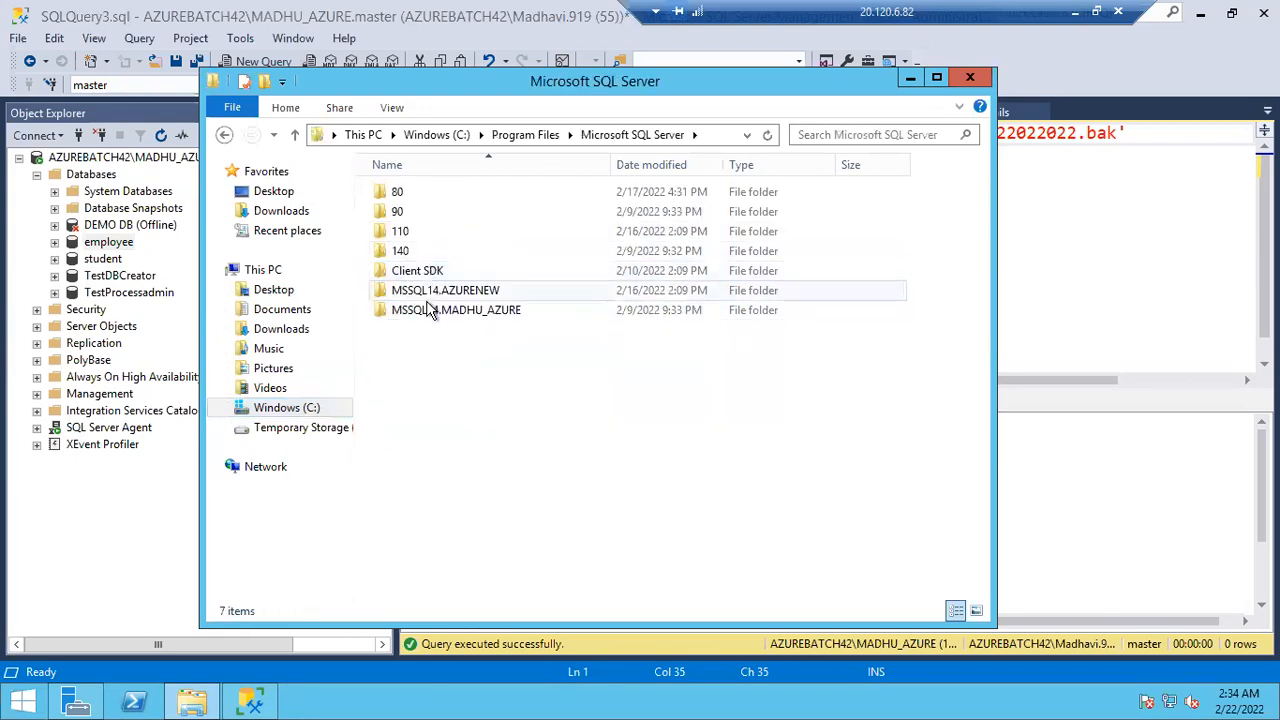
{"action": "left_click", "coordinate": [428, 310]}
{"action": "double_click", "coordinate": [428, 310]}
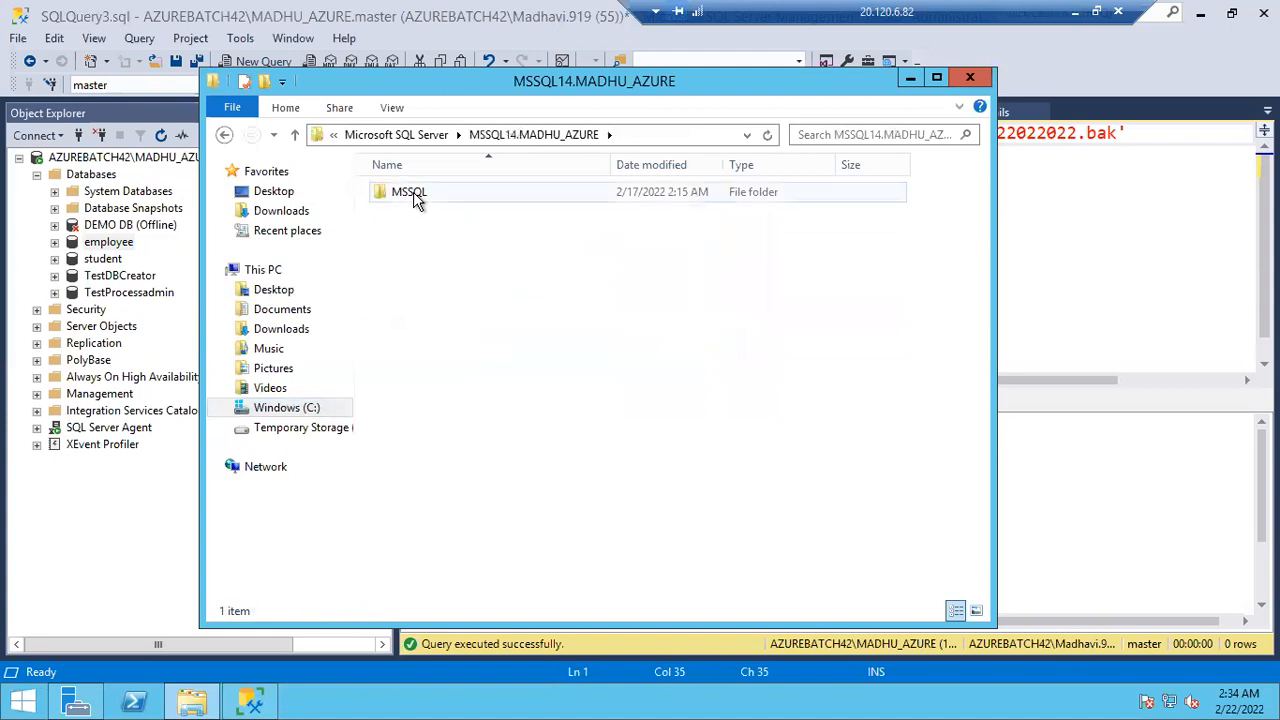
{"action": "double_click", "coordinate": [415, 197]}
{"action": "double_click", "coordinate": [418, 197]}
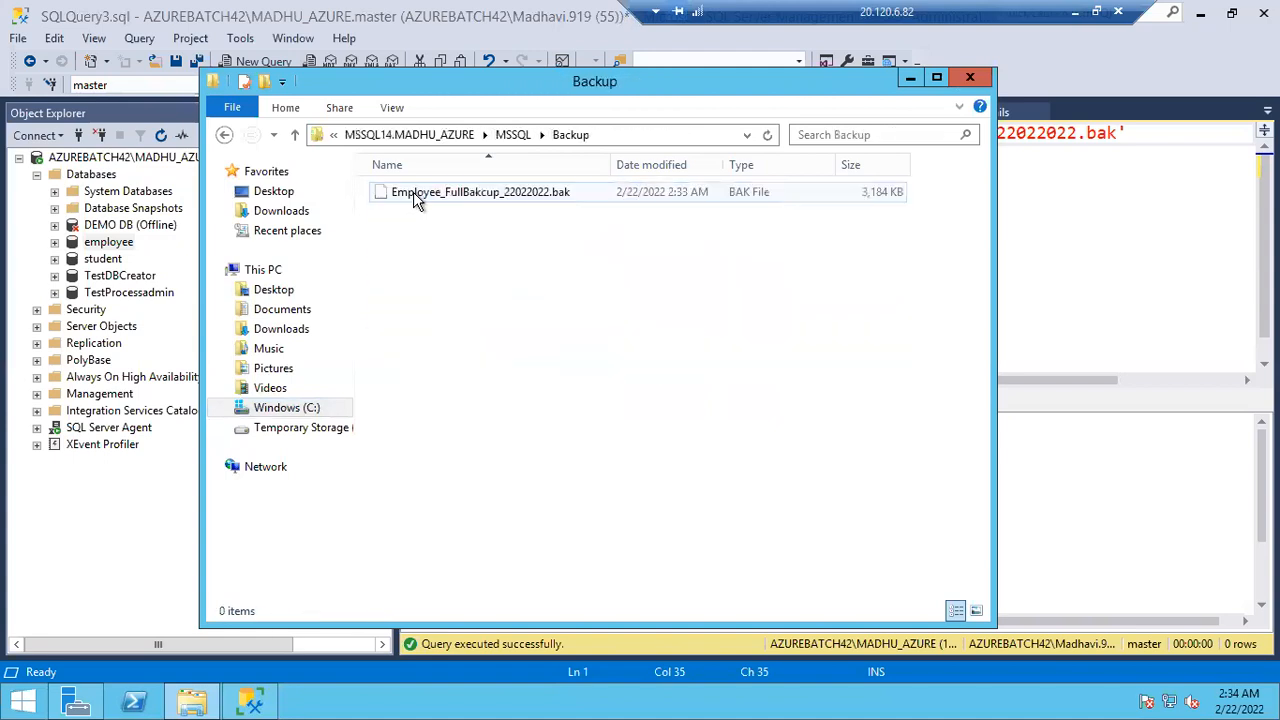
{"action": "left_click", "coordinate": [507, 197]}
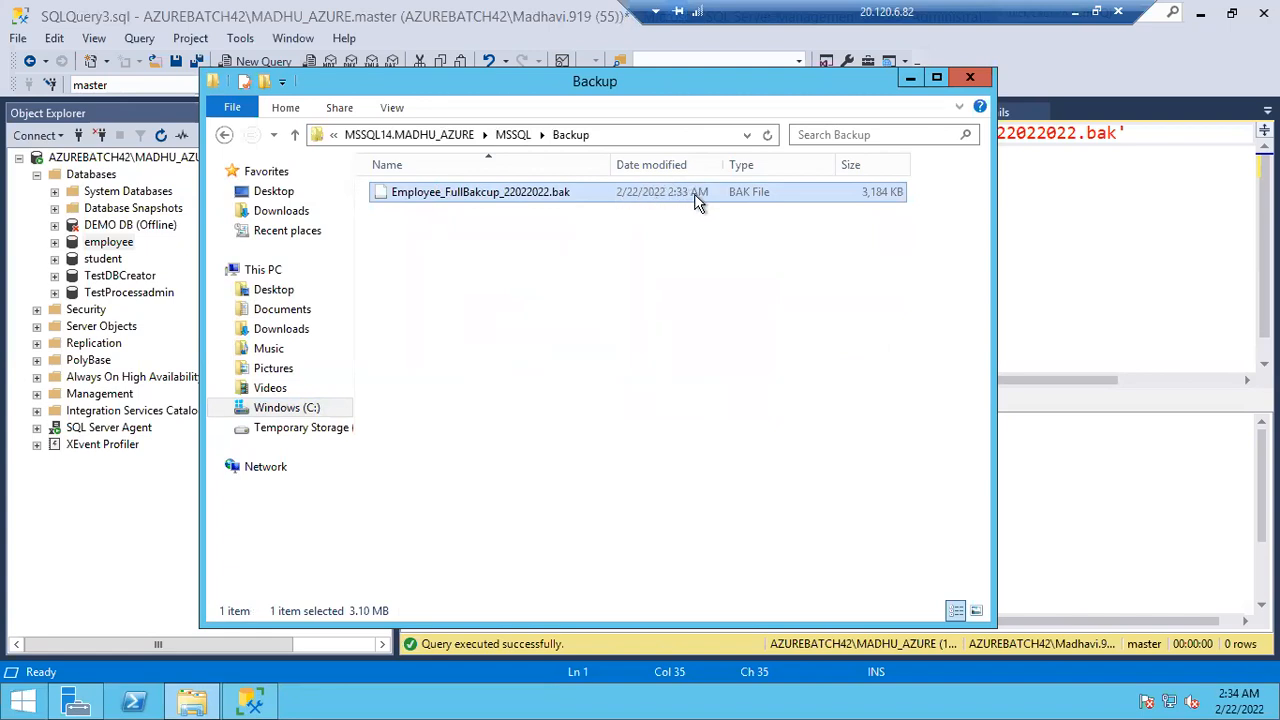
Step: Copy the Backup folder's full path and paste it into SQLQuery3.sql two lines below the backup statement
{"action": "left_click", "coordinate": [667, 135]}
{"action": "key", "text": "ctrl+c"}
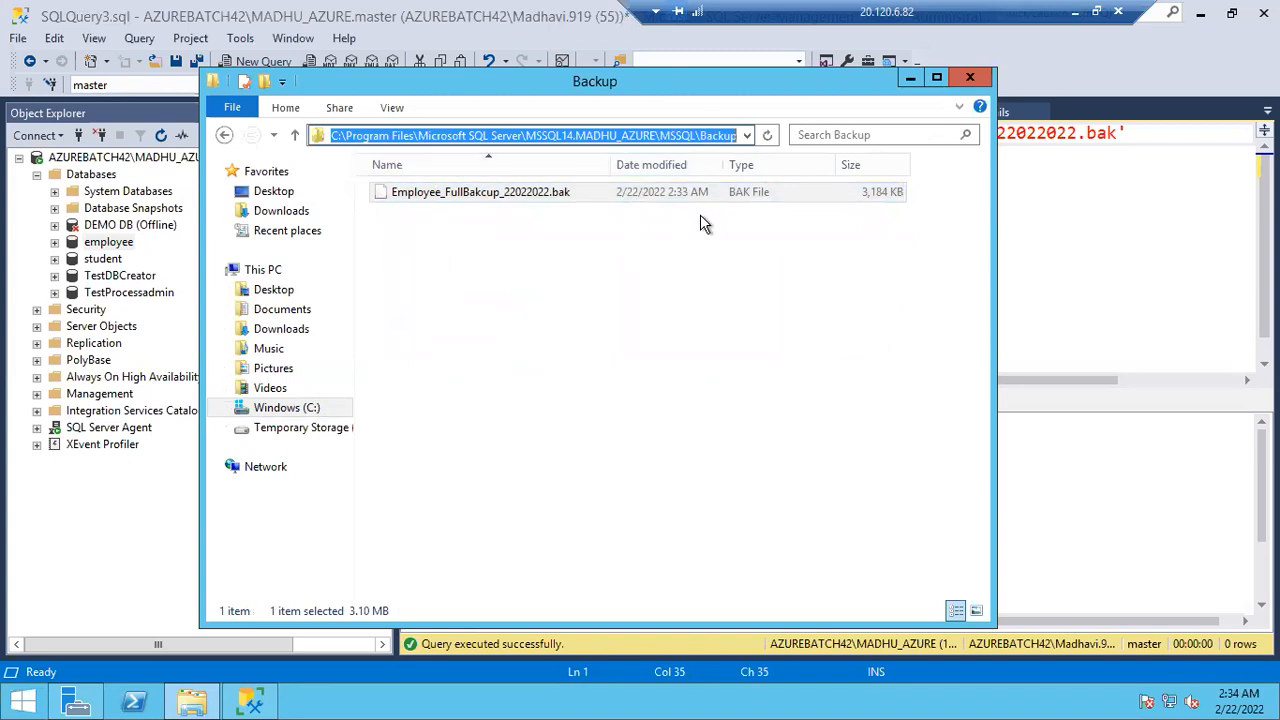
{"action": "left_click", "coordinate": [1154, 163]}
{"action": "key", "text": "Return"}
{"action": "key", "text": "Return"}
{"action": "key", "text": "ctrl+v"}
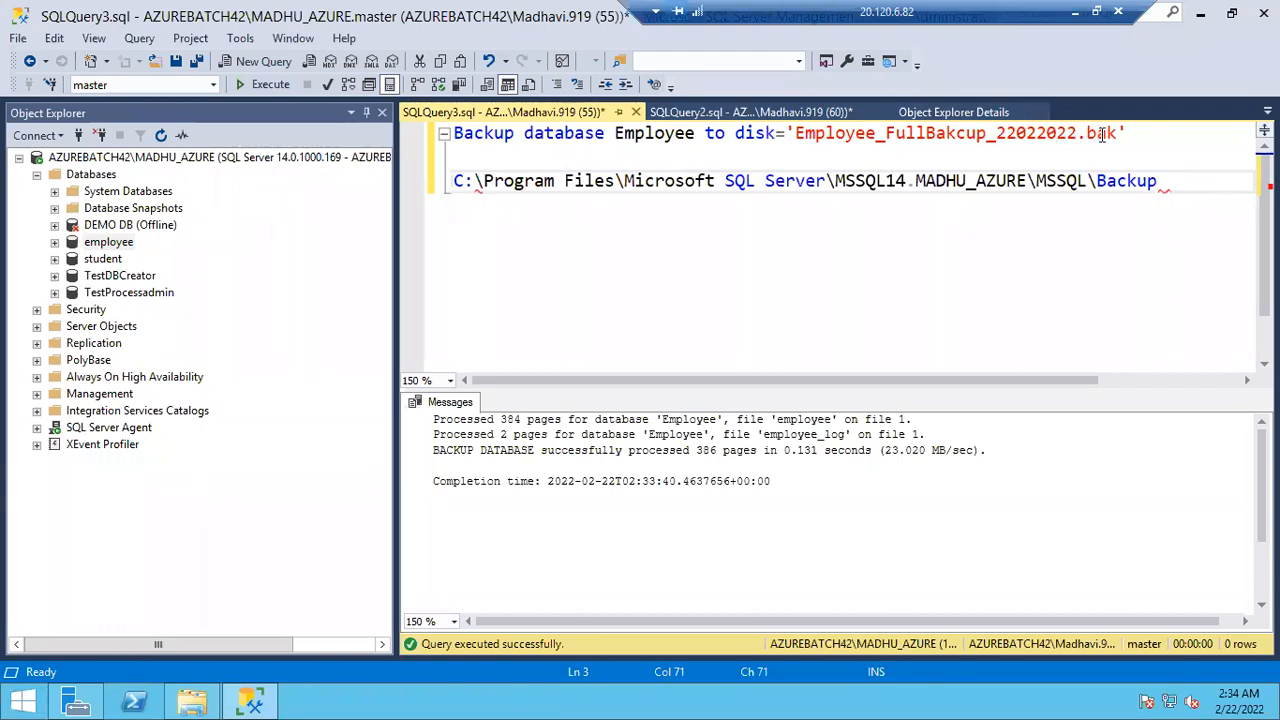
Step: Highlight the .bak file name in the backup statement, and select the end of that line
{"action": "left_click_drag", "start_coordinate": [1116, 133], "coordinate": [798, 133]}
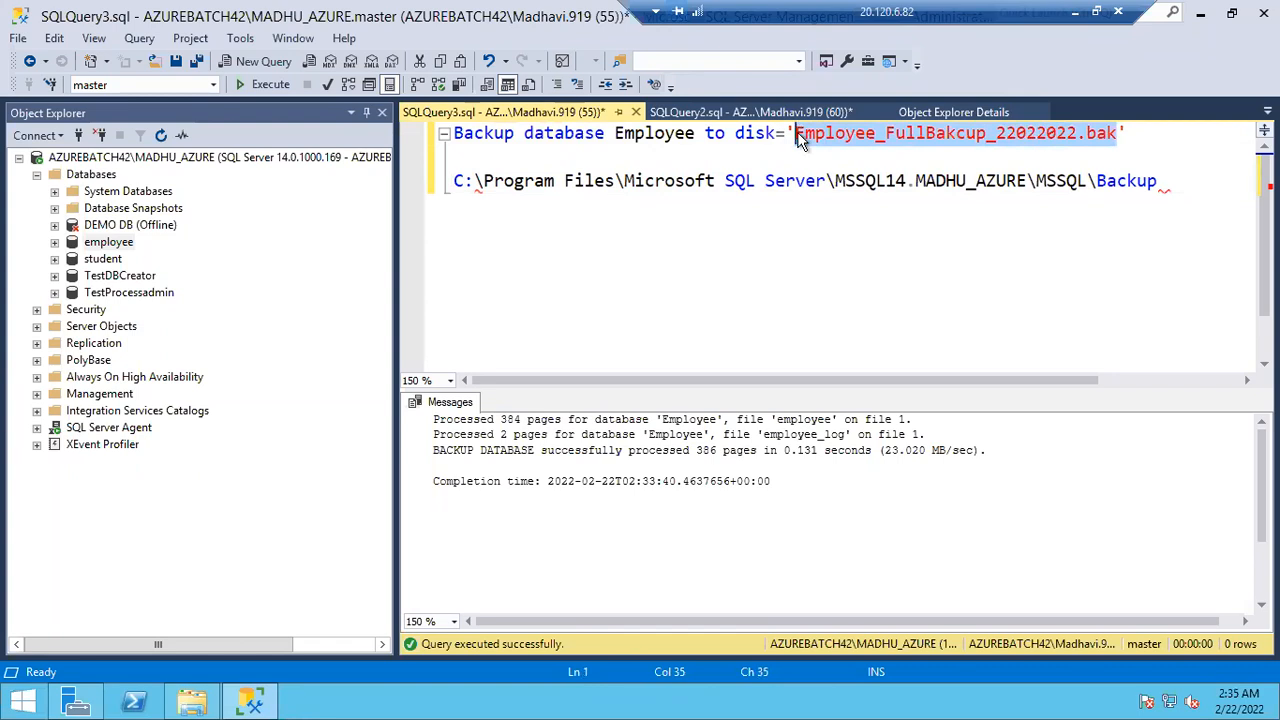
{"action": "left_click", "coordinate": [1138, 138]}
{"action": "left_click_drag", "start_coordinate": [1138, 138], "coordinate": [422, 168]}
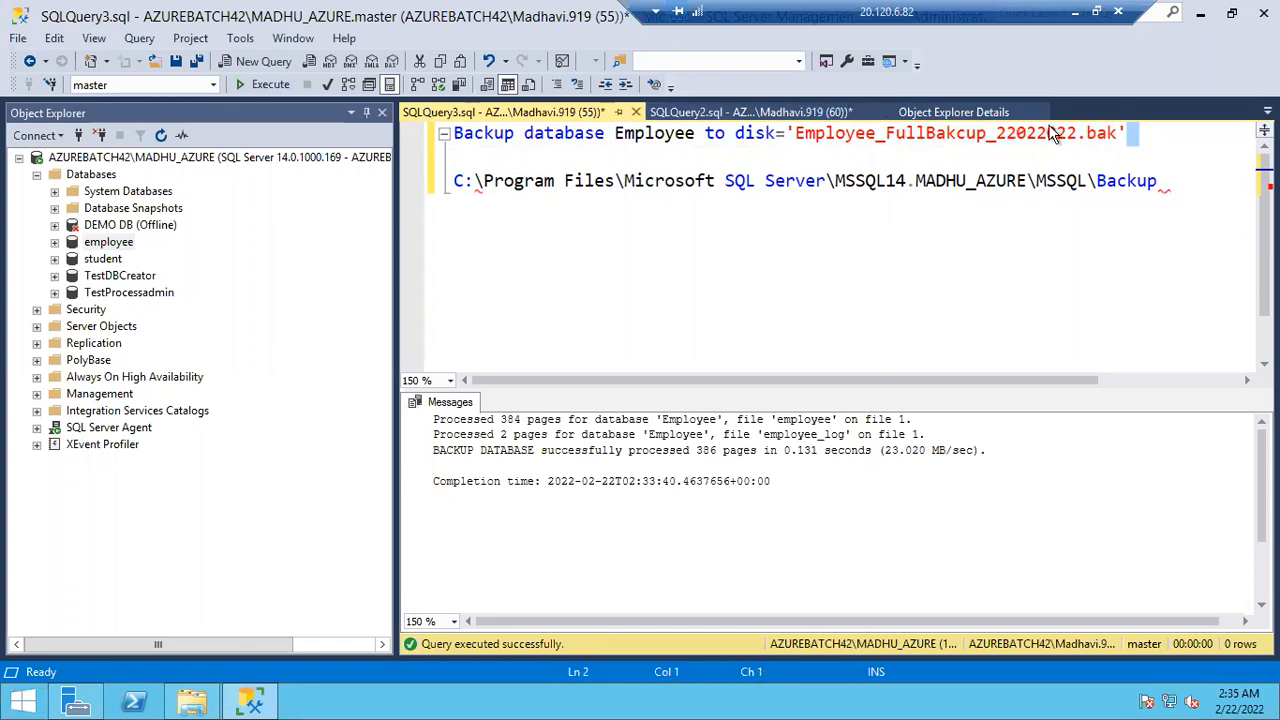
Step: Select the whole Backup database Employee statement, and bring up the Backup folder in File Explorer to check the .bak file's size
{"action": "left_click_drag", "start_coordinate": [1140, 133], "coordinate": [383, 137]}
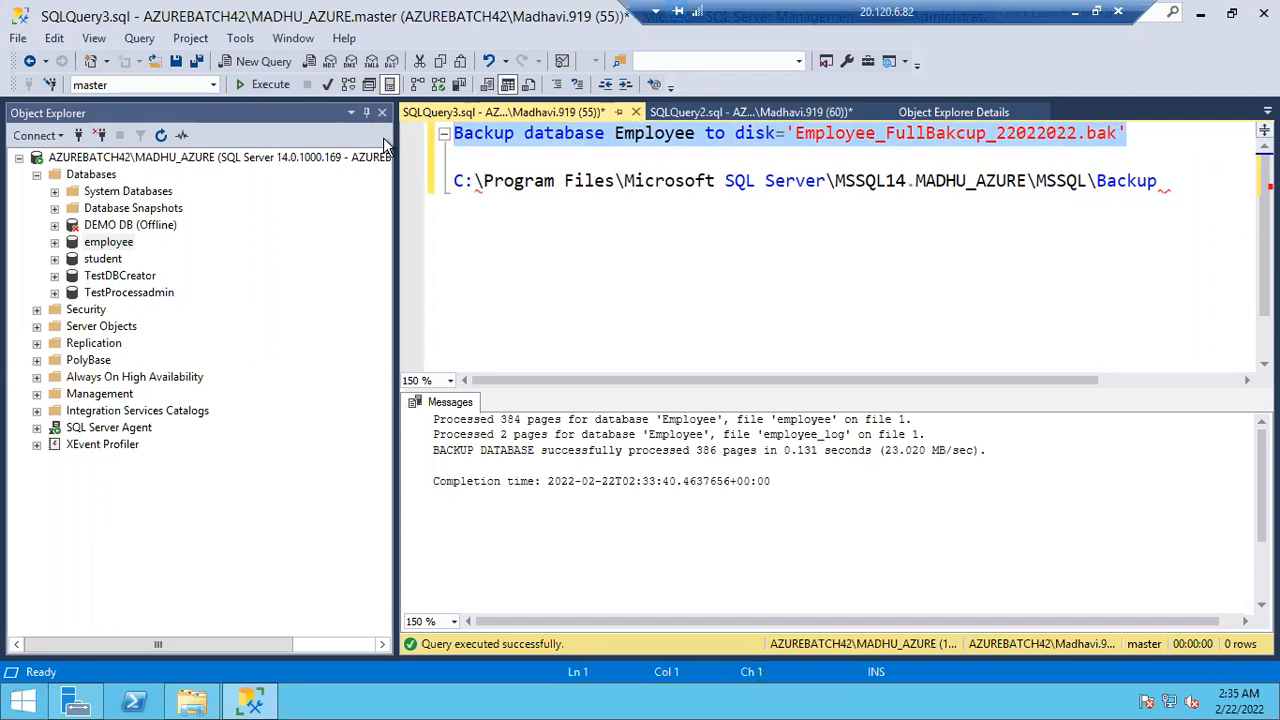
{"action": "left_click", "coordinate": [192, 700]}
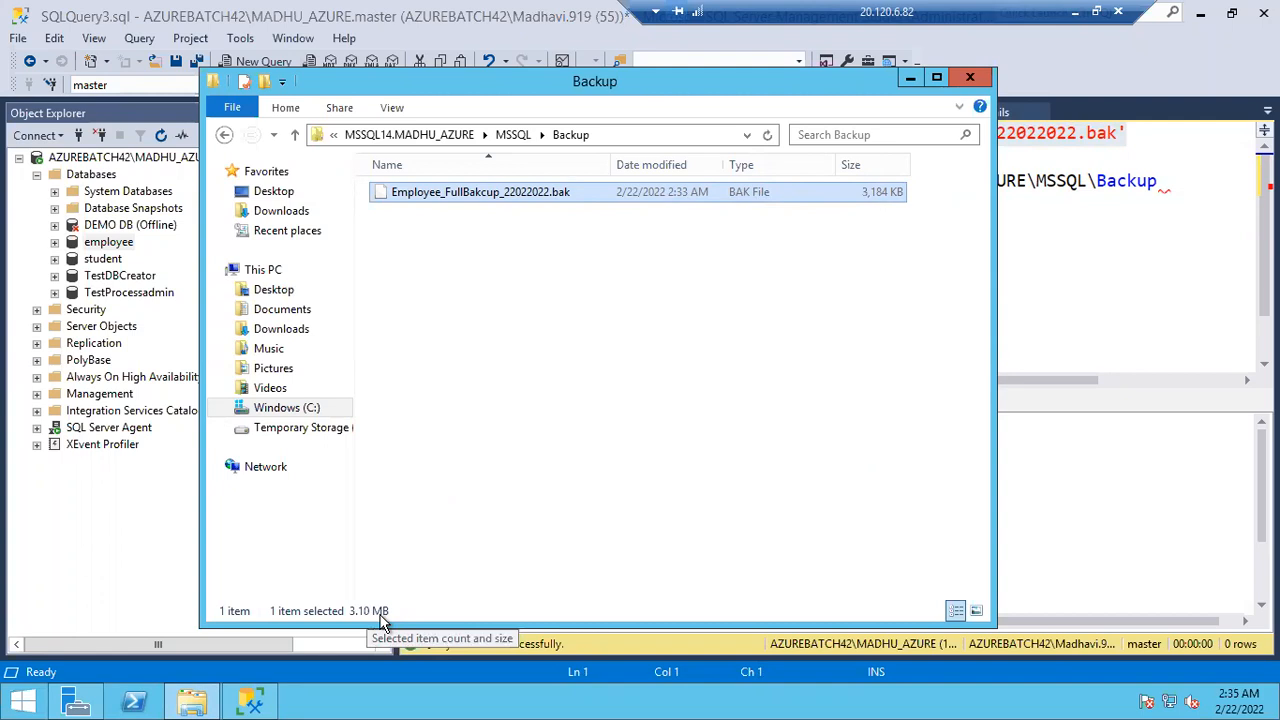
Step: Switch to the local Notepad notes, insert six blank lines at the very beginning, and enter 8 on the first line
{"action": "left_click", "coordinate": [1077, 12]}
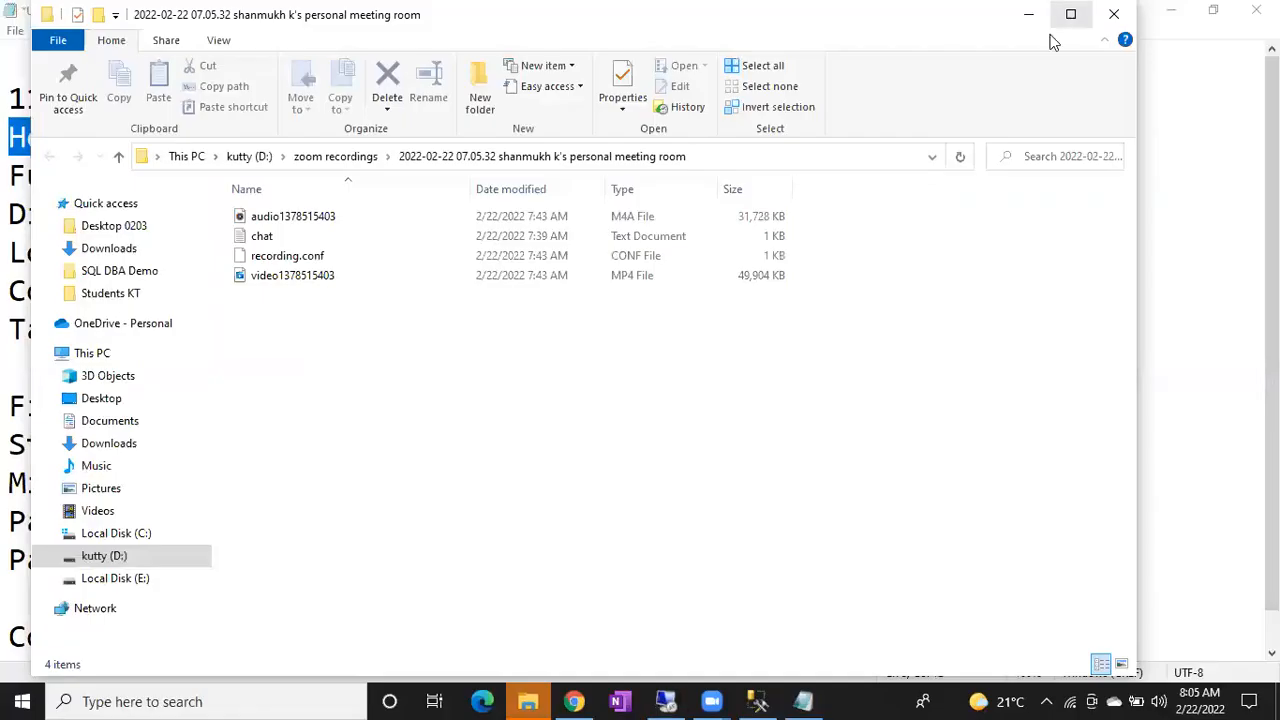
{"action": "left_click", "coordinate": [808, 700]}
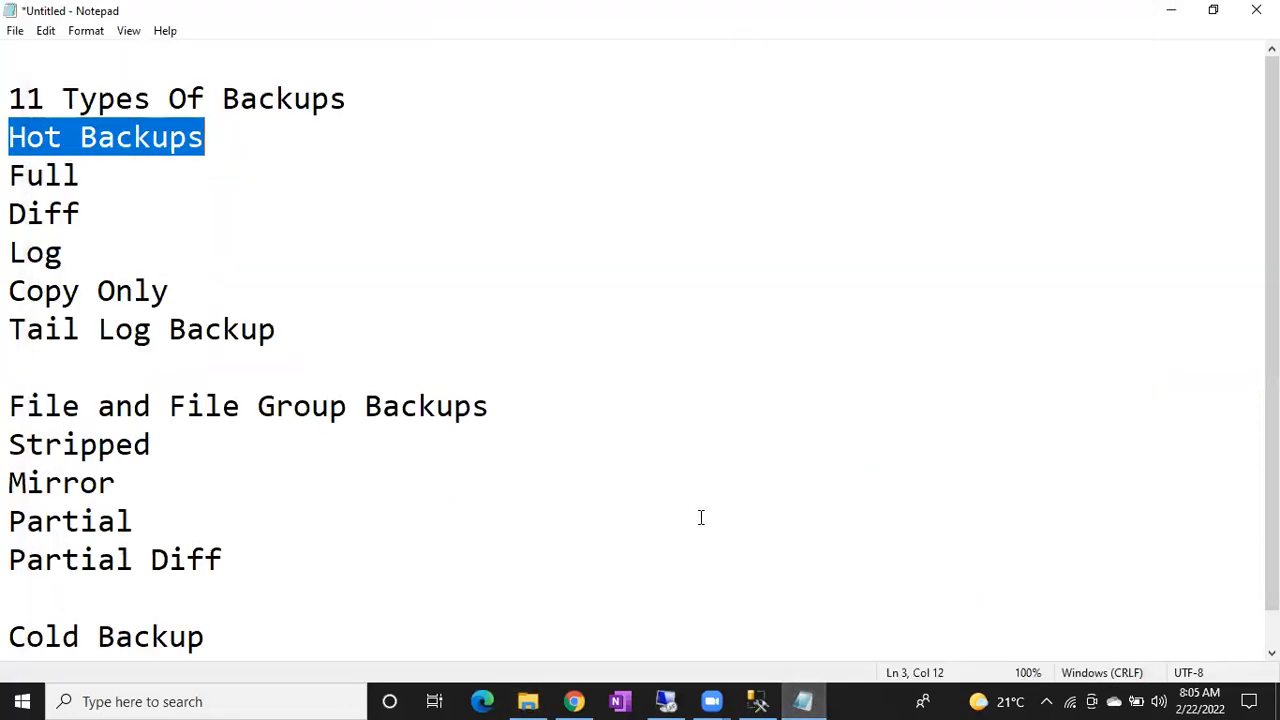
{"action": "key", "text": "super"}
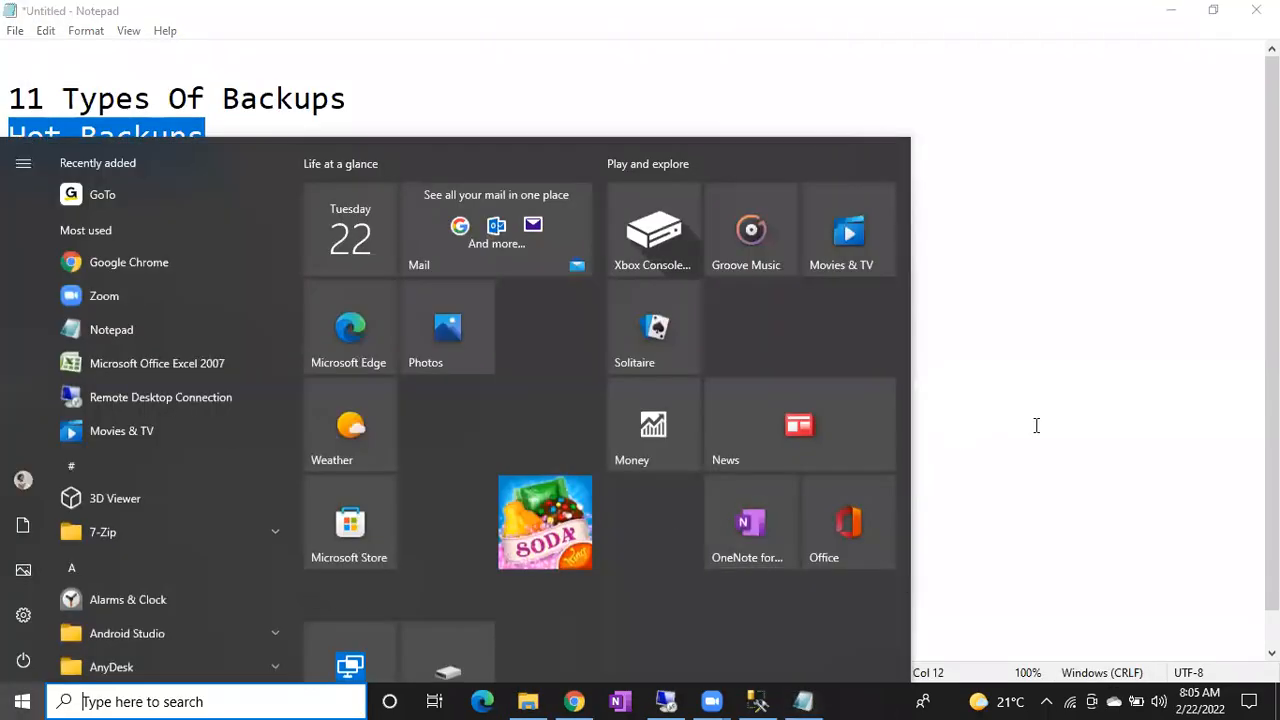
{"action": "left_click", "coordinate": [1036, 425]}
{"action": "left_click", "coordinate": [89, 75]}
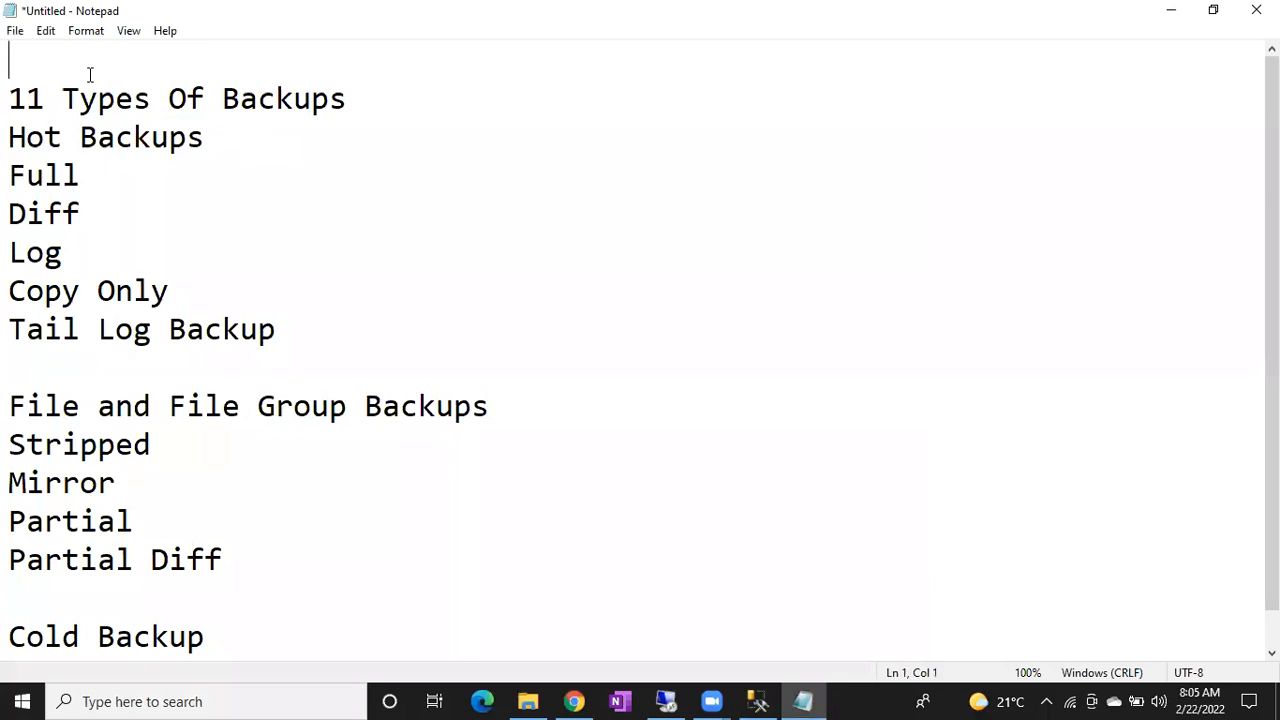
{"action": "key", "text": "Return"}
{"action": "key", "text": "Return"}
{"action": "key", "text": "Return"}
{"action": "key", "text": "Return"}
{"action": "key", "text": "Return"}
{"action": "key", "text": "Return"}
{"action": "key", "text": "Up"}
{"action": "key", "text": "Up"}
{"action": "key", "text": "Up"}
{"action": "key", "text": "Up"}
{"action": "key", "text": "Up"}
{"action": "key", "text": "Up"}
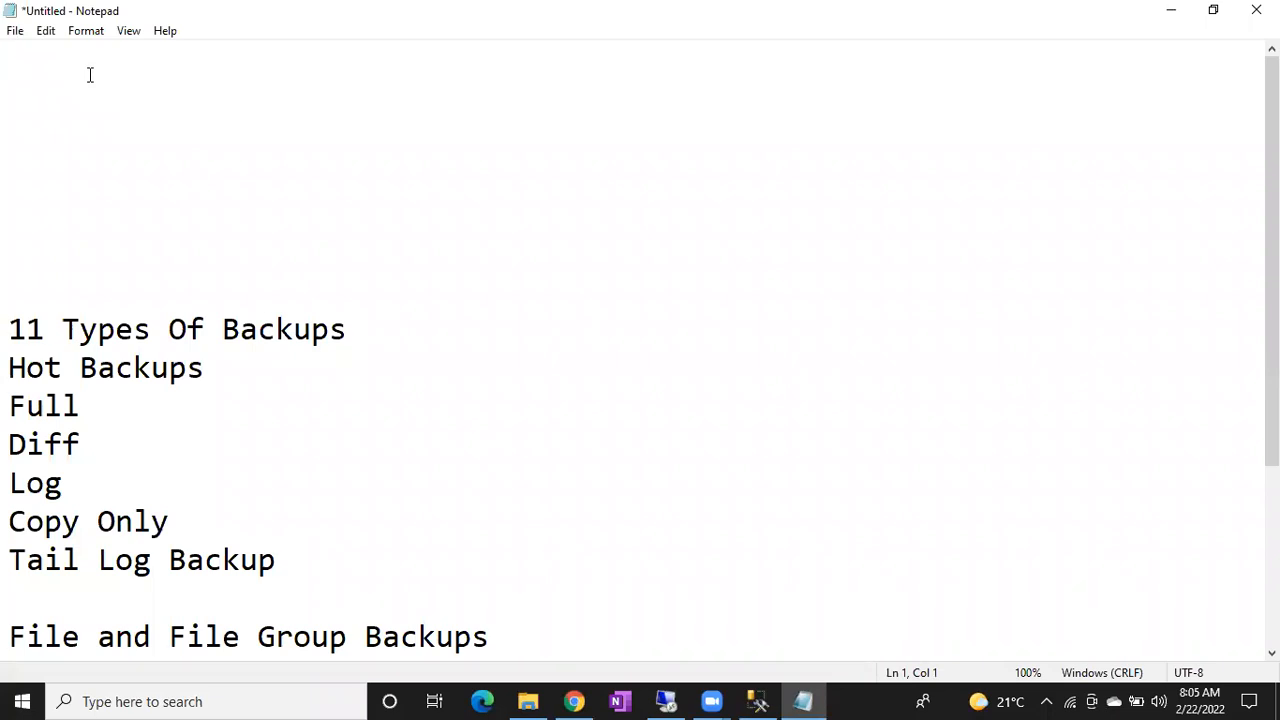
{"action": "type", "text": "8"}
{"action": "left_click_drag", "start_coordinate": [40, 60], "coordinate": [9, 60]}
Step: Switch to Chrome and search Google for "bytes to bits"
{"action": "left_click", "coordinate": [575, 700]}
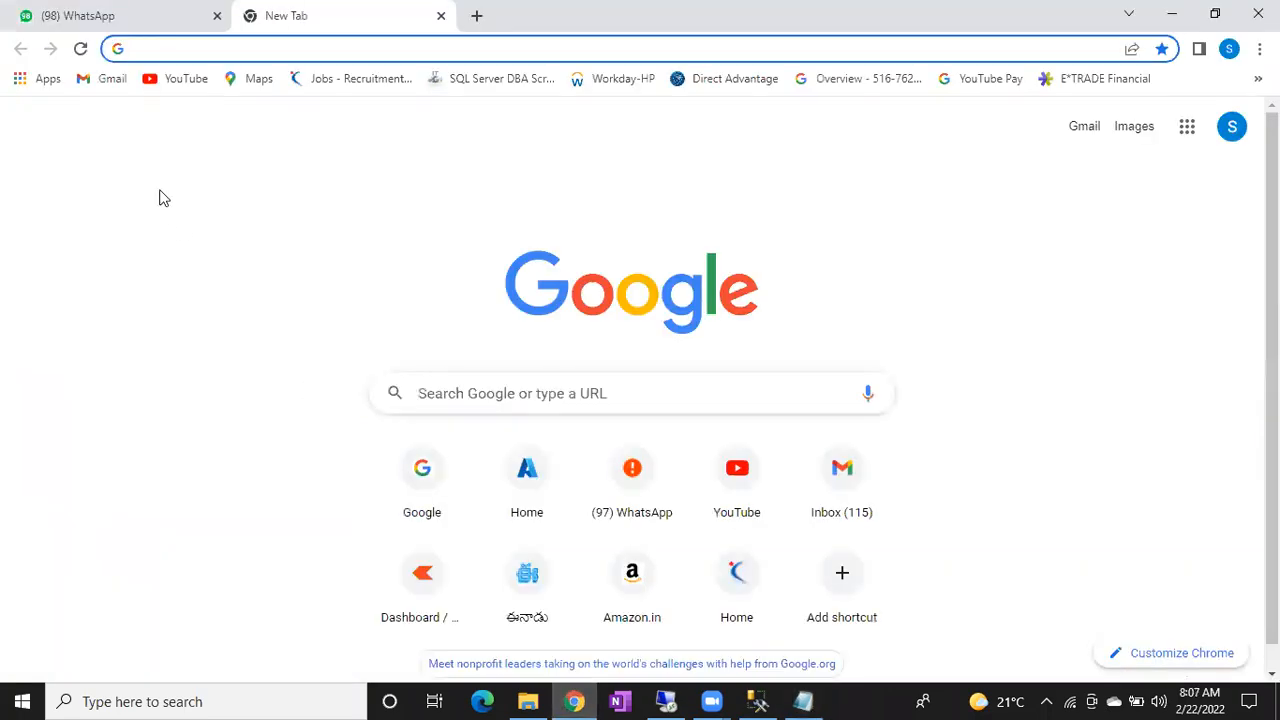
{"action": "type", "text": "go"}
{"action": "key", "text": "Return"}
{"action": "type", "text": "but"}
{"action": "key", "text": "BackSpace"}
{"action": "key", "text": "BackSpace"}
{"action": "type", "text": "yt"}
{"action": "type", "text": "es to bi"}
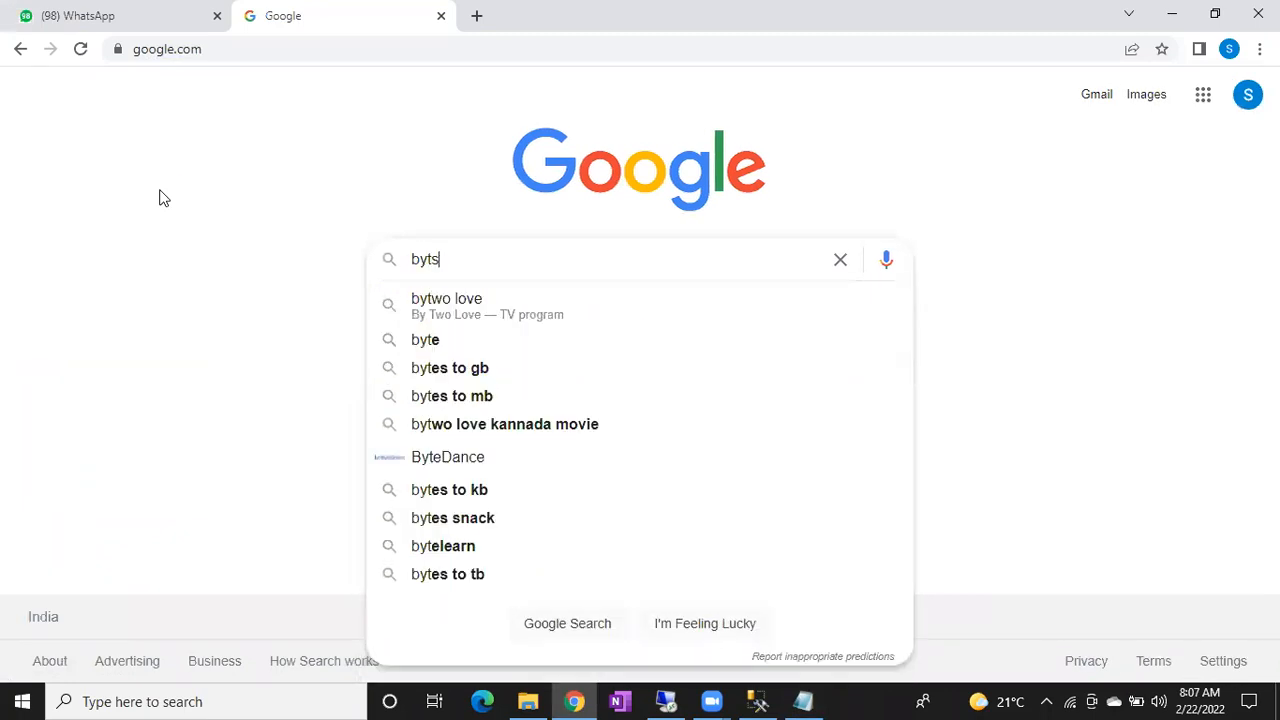
{"action": "type", "text": "ts"}
{"action": "key", "text": "Return"}
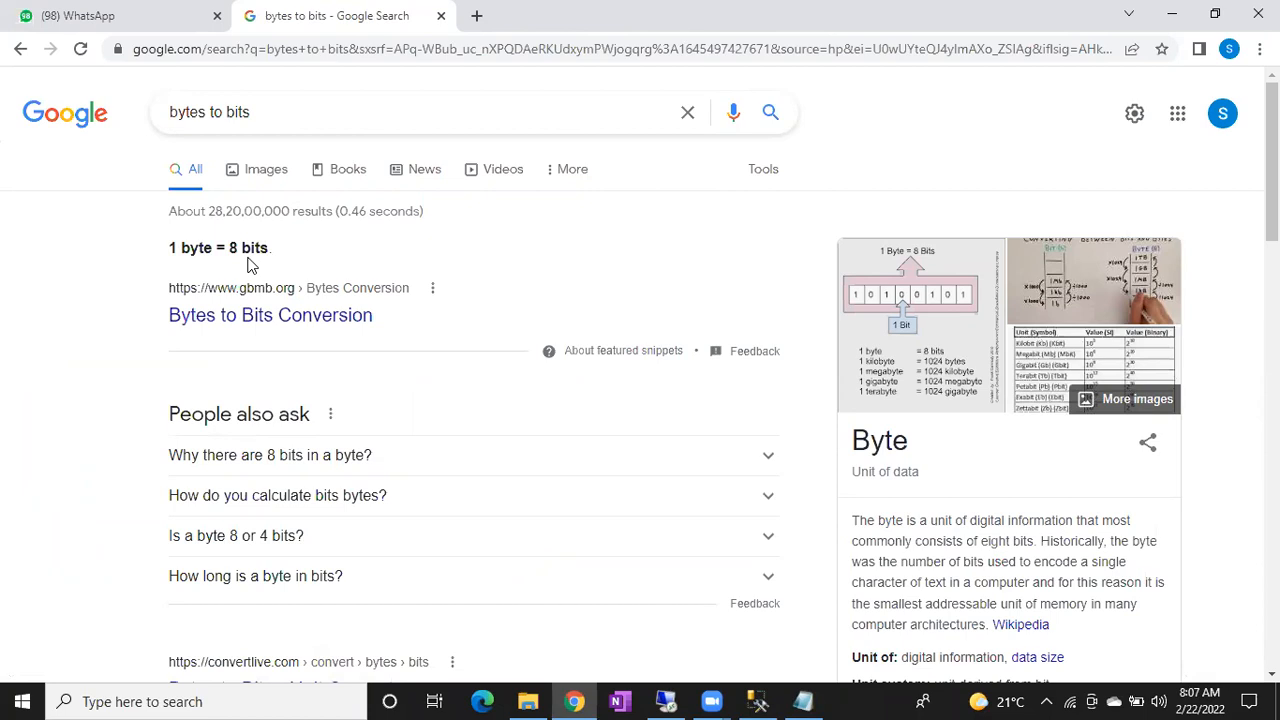
Step: Return to Notepad and complete the first line as "8Bits- 1 Bytes", followed by a new line
{"action": "key", "text": "alt+Tab"}
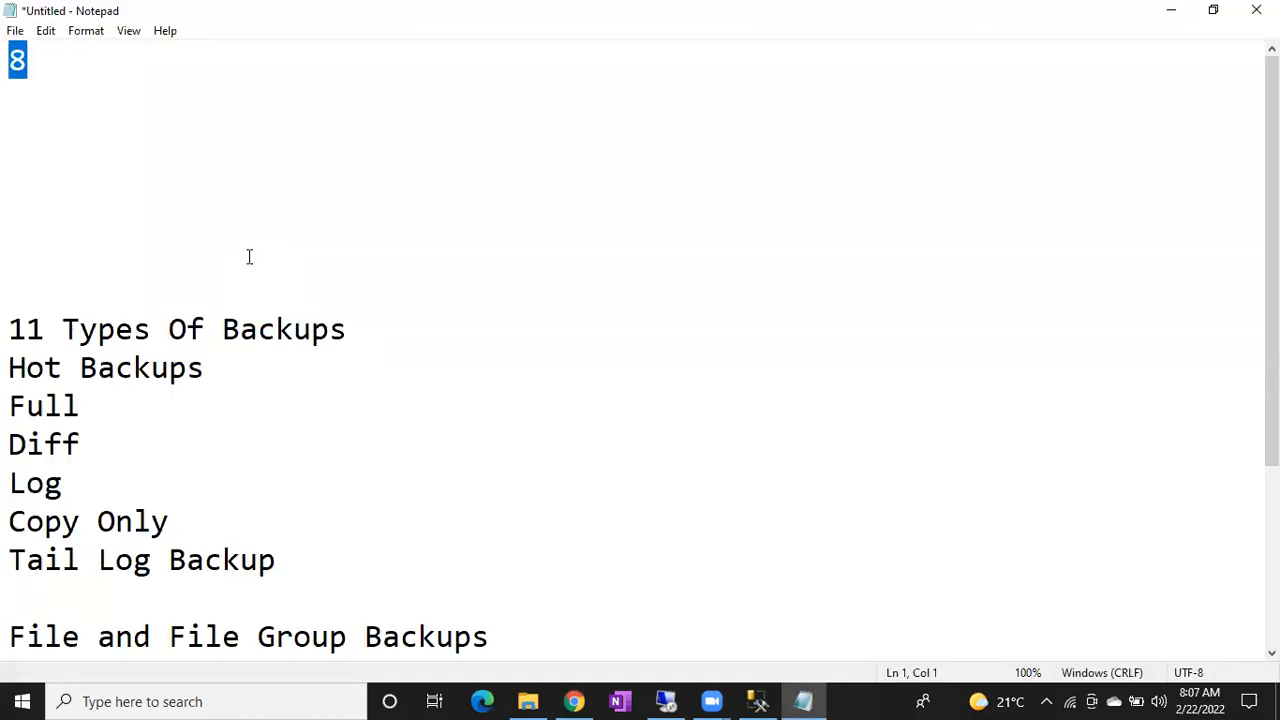
{"action": "key", "text": "Right"}
{"action": "type", "text": "B"}
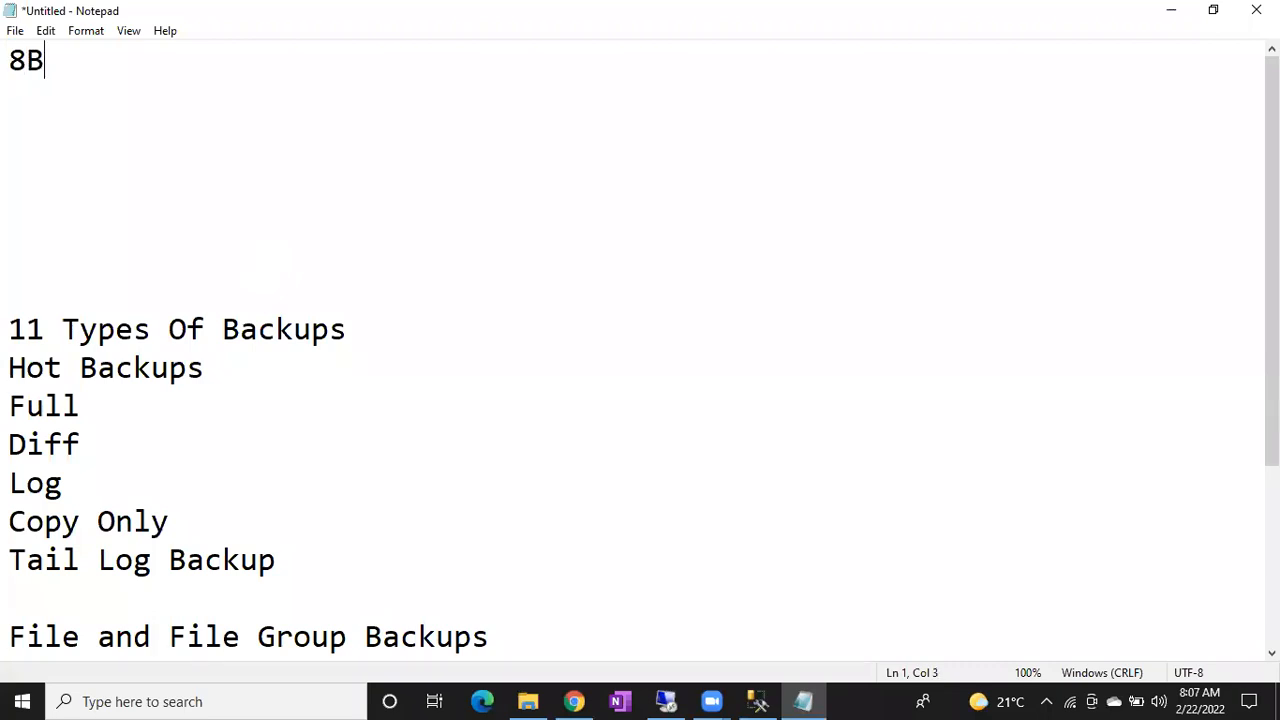
{"action": "type", "text": "its- 1 Bytes"}
{"action": "key", "text": "Return"}
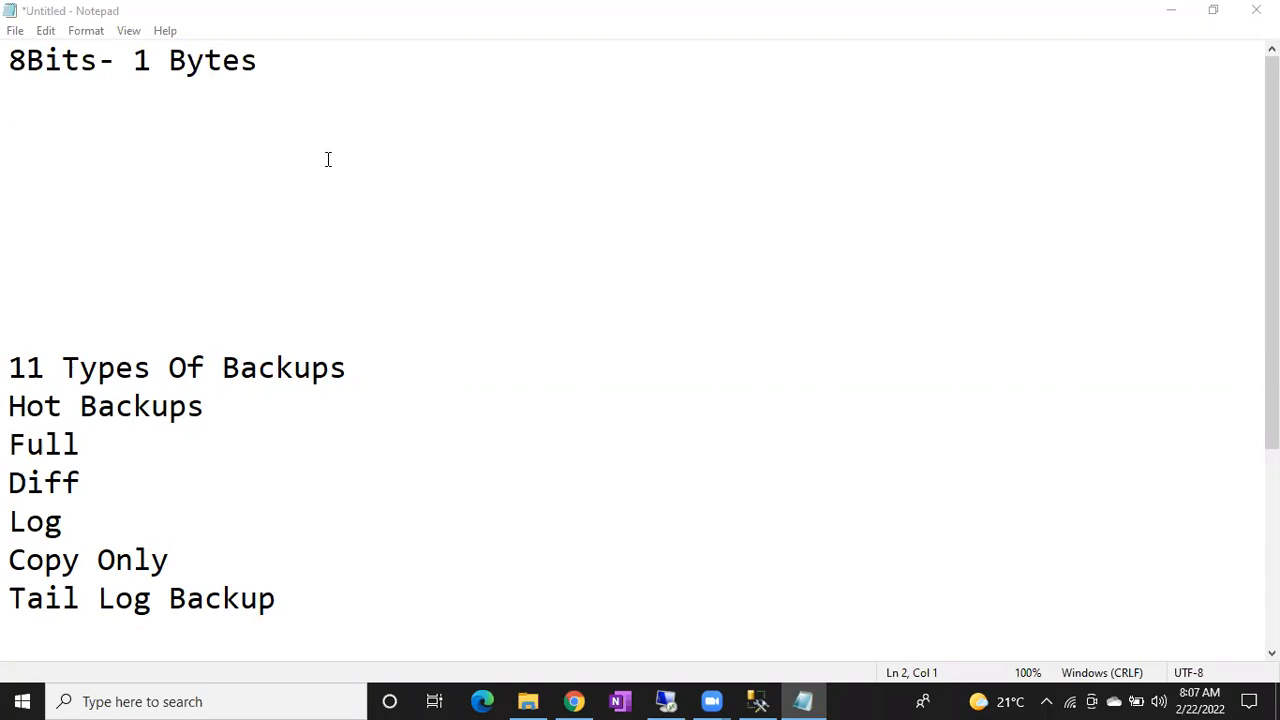
Step: Add the conversion lines "1024Bytes= 1KB" and "1024KB= 1MB" below the bits line
{"action": "left_click", "coordinate": [328, 159]}
{"action": "key", "text": "Up"}
{"action": "key", "text": "Up"}
{"action": "type", "text": "1024Bytes= 1KB"}
{"action": "key", "text": "Return"}
{"action": "type", "text": "1024KB-"}
{"action": "key", "text": "BackSpace"}
{"action": "type", "text": "= 1MB"}
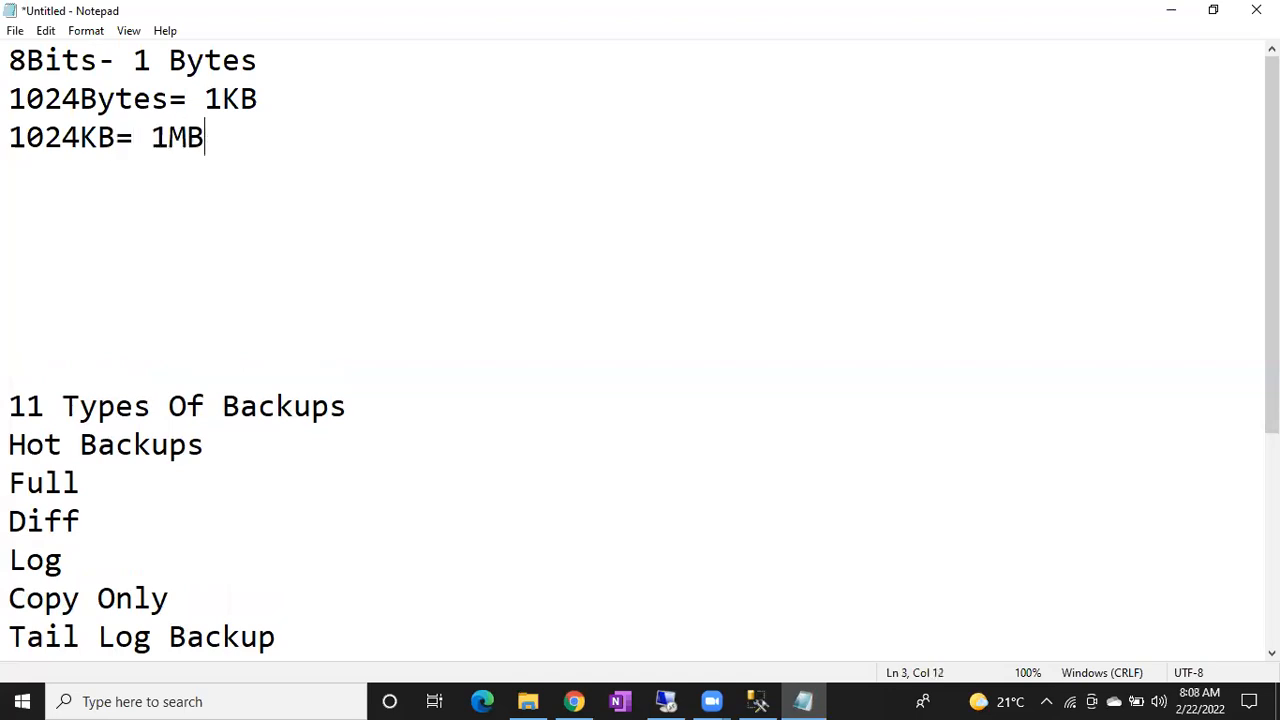
Step: Continue the conversion list with the lines "1024Mb=1GB" and "1024GB=1TB"
{"action": "key", "text": "Return"}
{"action": "type", "text": "102"}
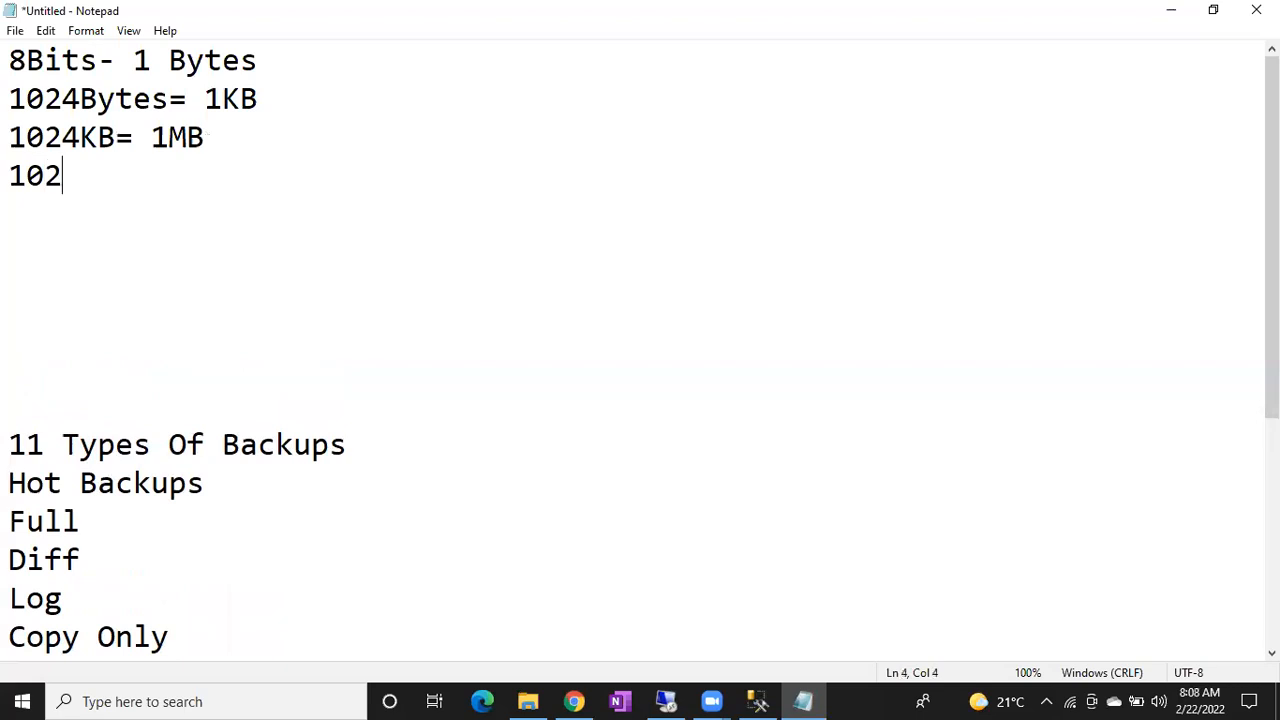
{"action": "type", "text": "4Mb="}
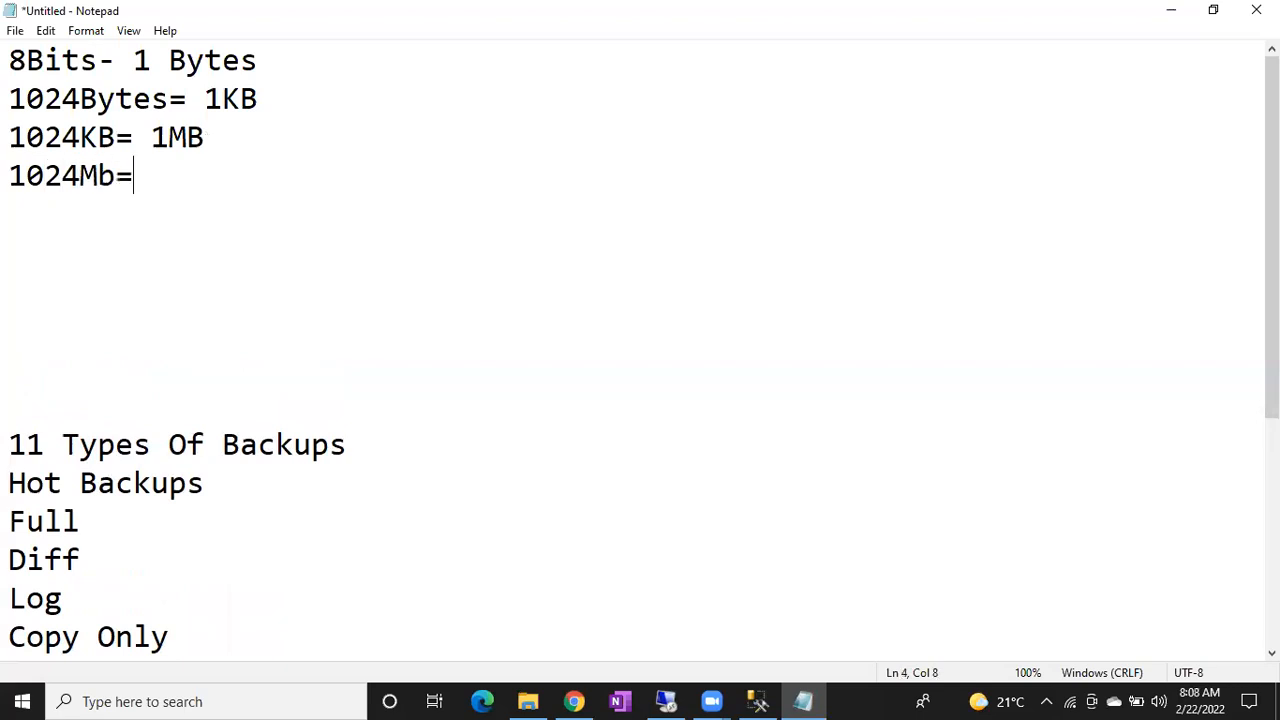
{"action": "type", "text": "1GB"}
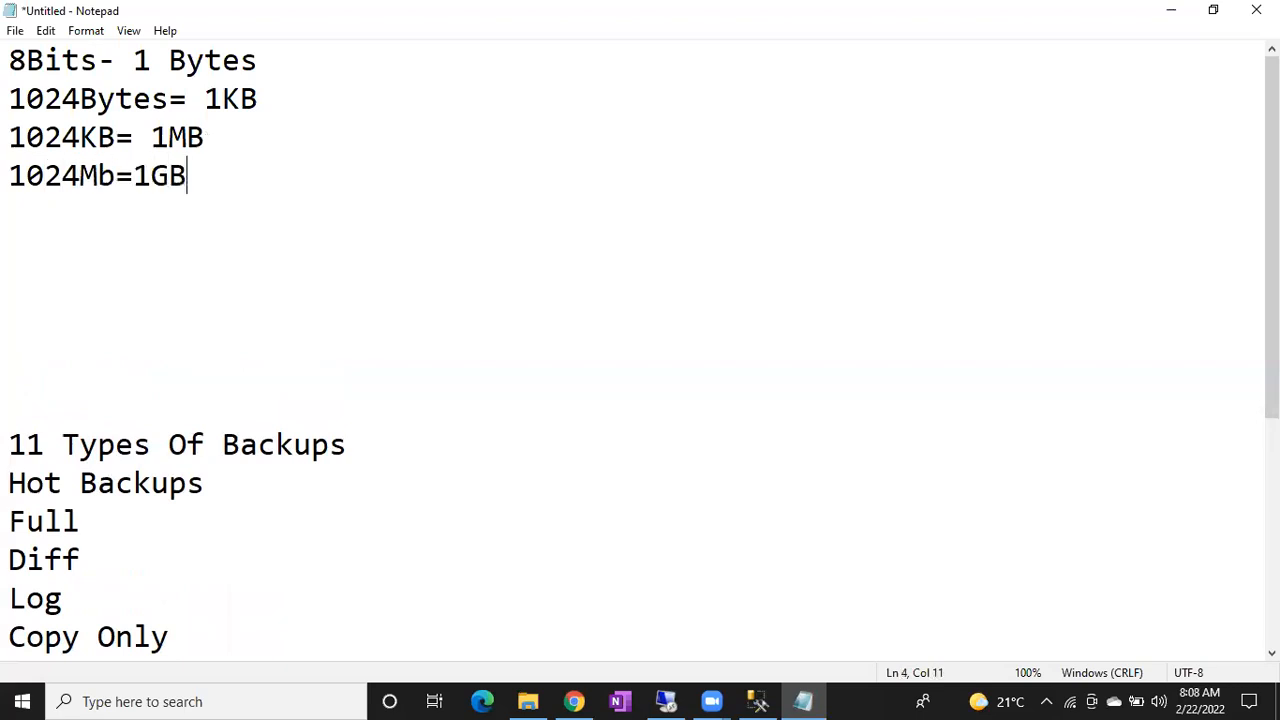
{"action": "key", "text": "Return"}
{"action": "type", "text": "102"}
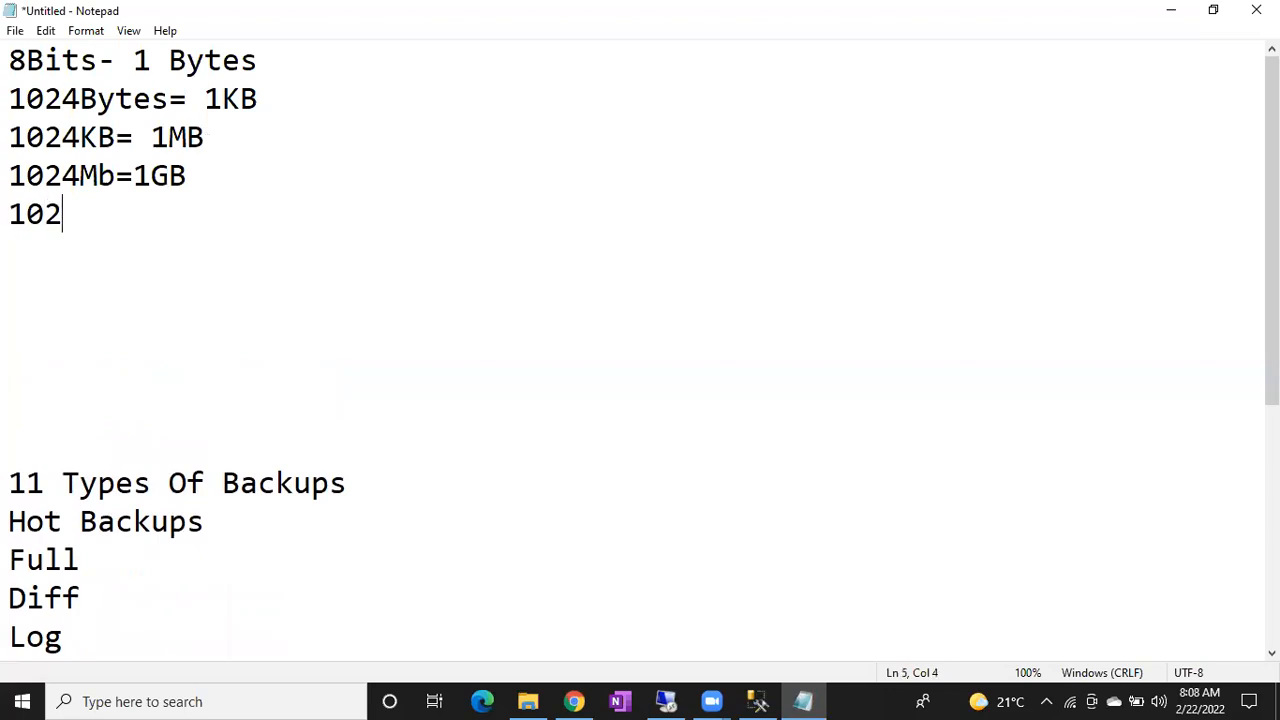
{"action": "type", "text": "4GB"}
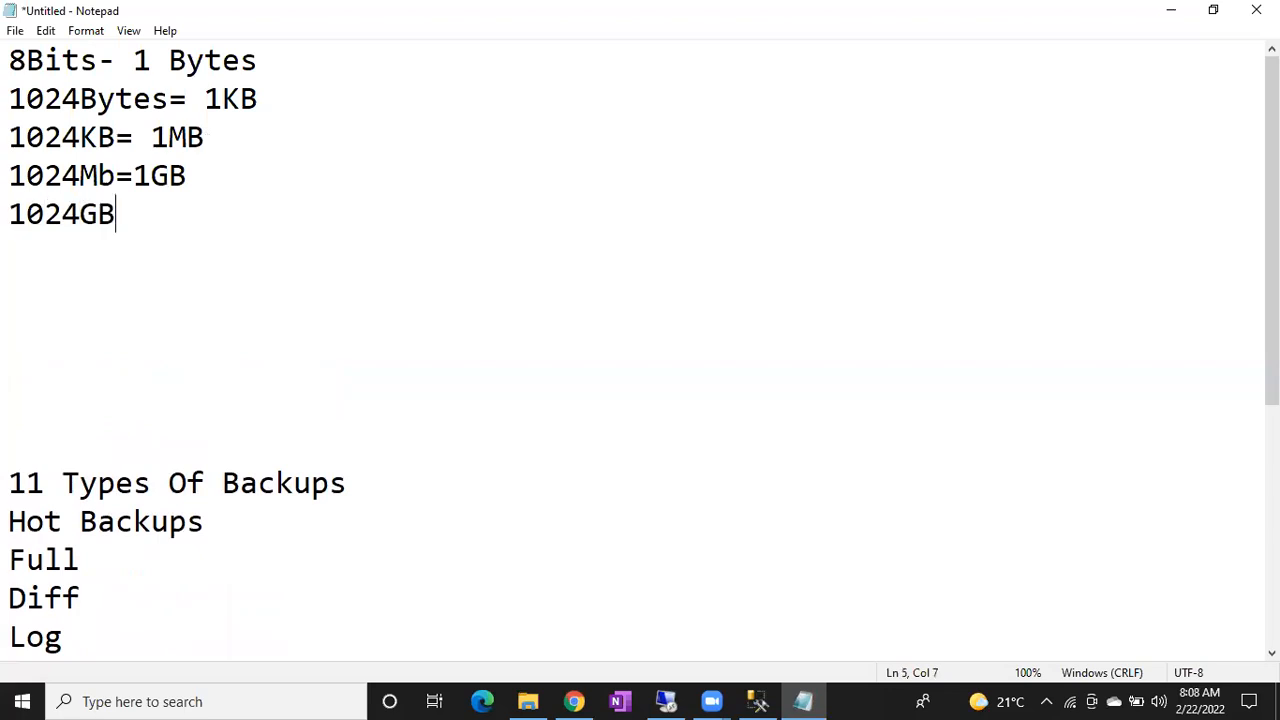
{"action": "type", "text": "=1TB"}
Step: Extend the conversion list with "1024TB=1PB" and "1024PB=1HB", and highlight the HB unit
{"action": "key", "text": "Return"}
{"action": "type", "text": "1024"}
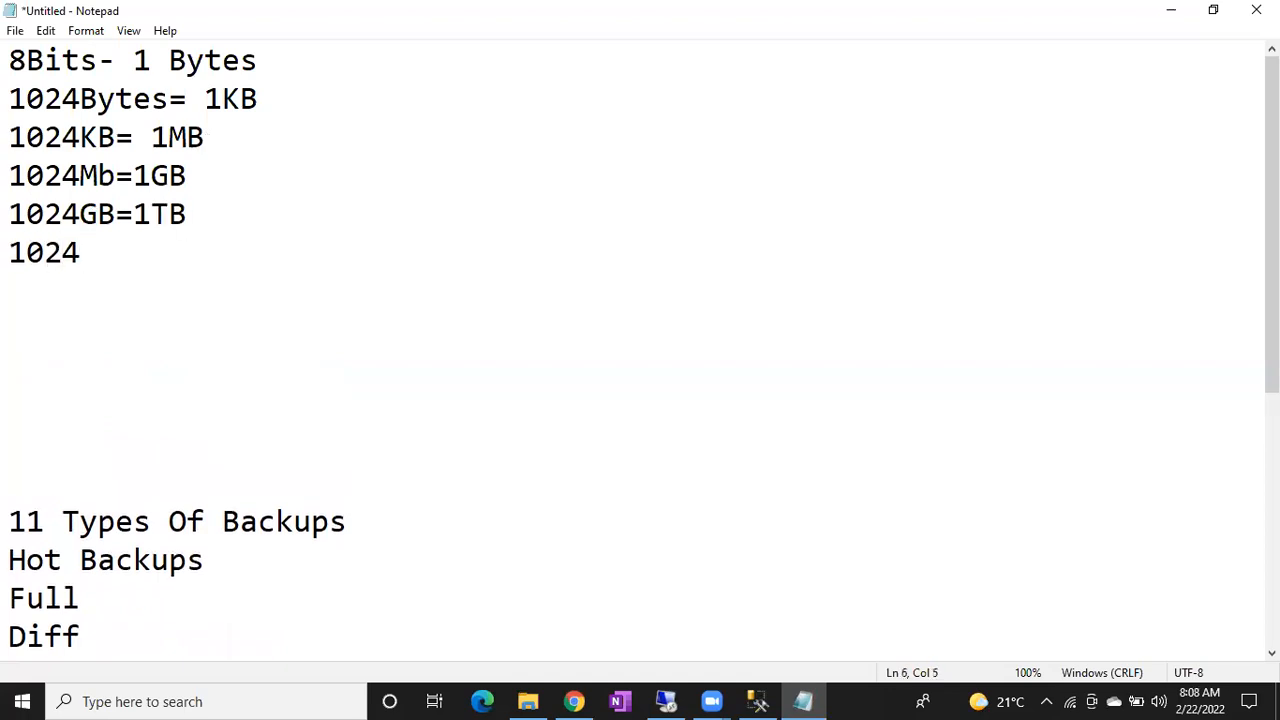
{"action": "type", "text": "TB=1"}
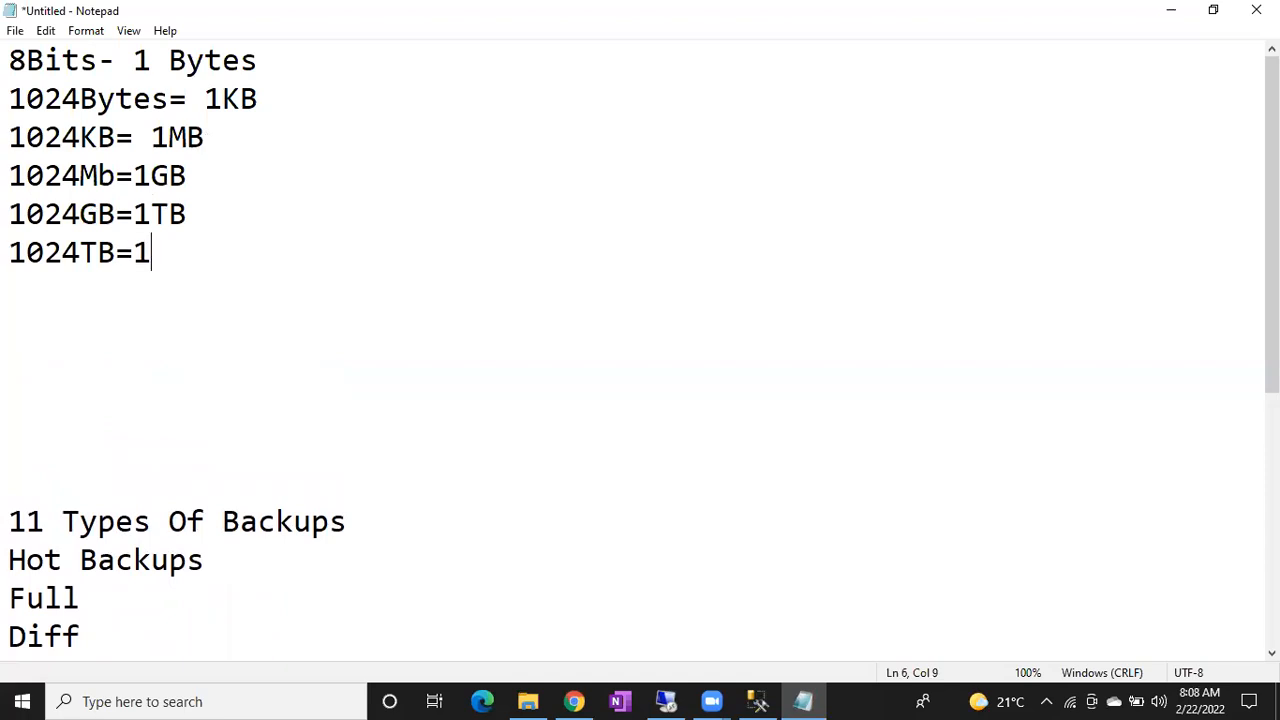
{"action": "type", "text": "PB"}
{"action": "key", "text": "Return"}
{"action": "type", "text": "1o"}
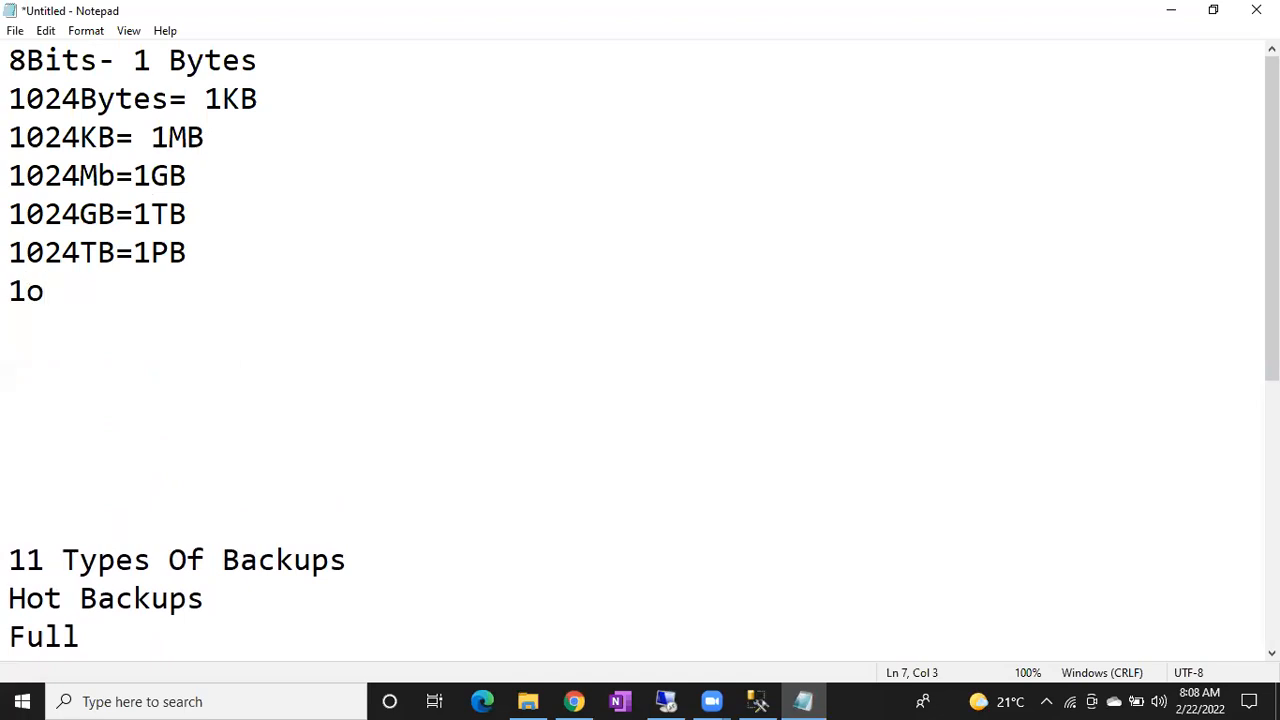
{"action": "key", "text": "BackSpace"}
{"action": "type", "text": "024PB"}
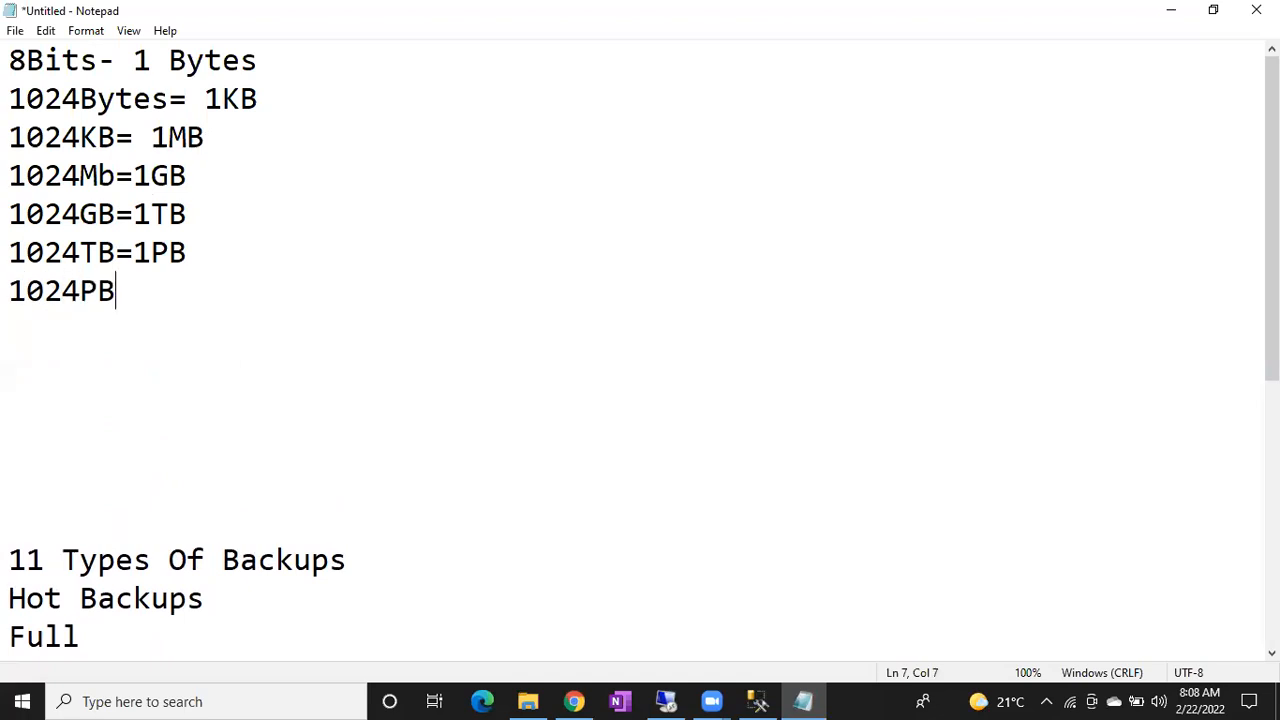
{"action": "type", "text": "=1HB"}
{"action": "key", "text": "Return"}
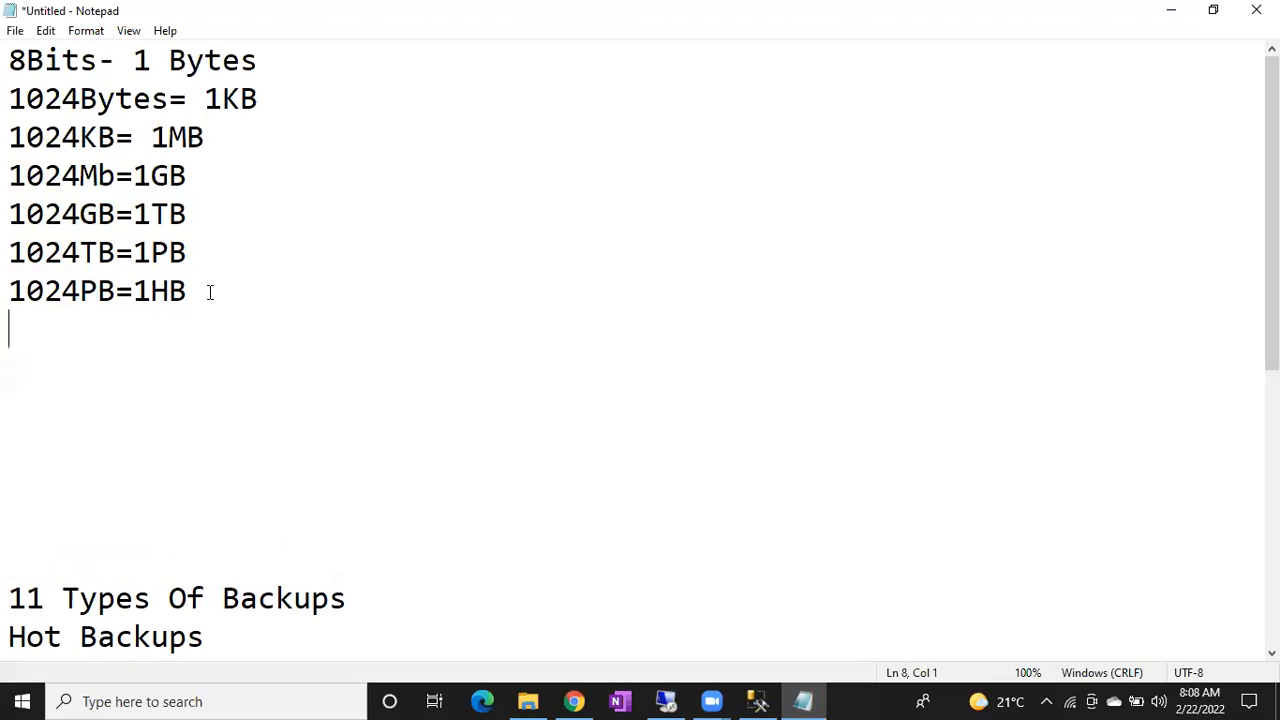
{"action": "left_click_drag", "start_coordinate": [151, 292], "coordinate": [189, 292]}
{"action": "left_click_drag", "start_coordinate": [150, 213], "coordinate": [189, 290]}
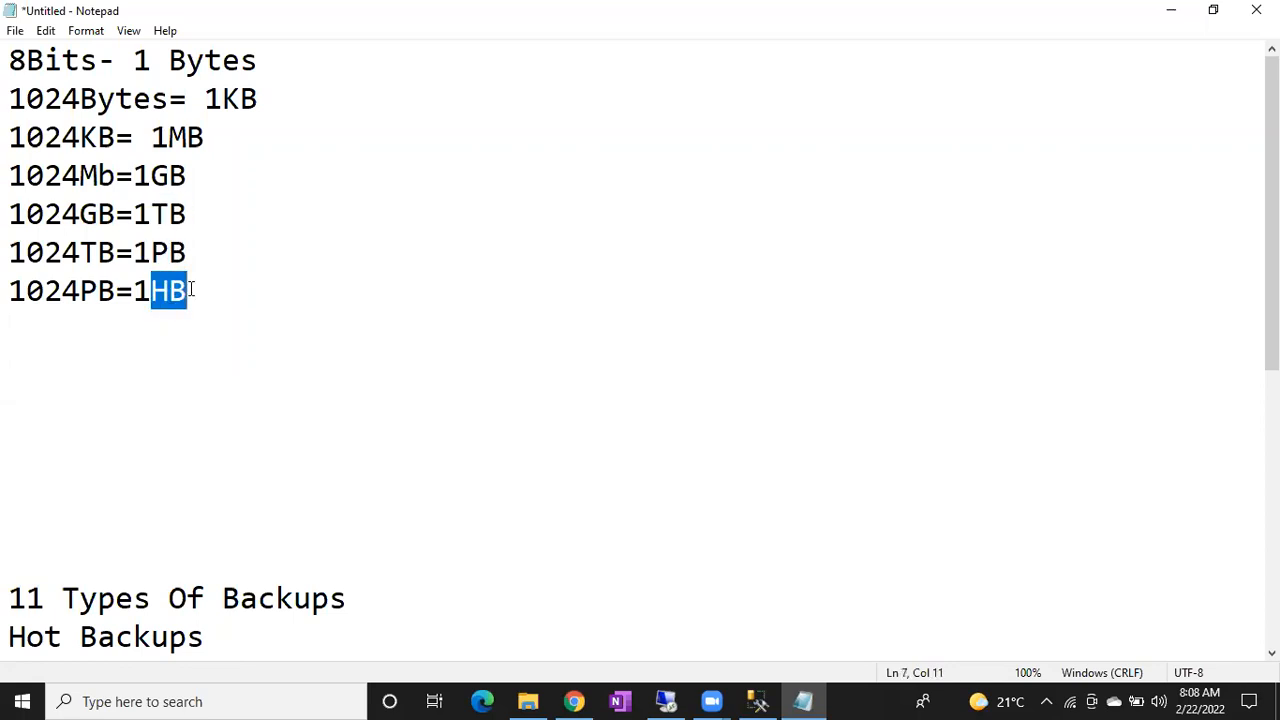
{"action": "left_click", "coordinate": [206, 365]}
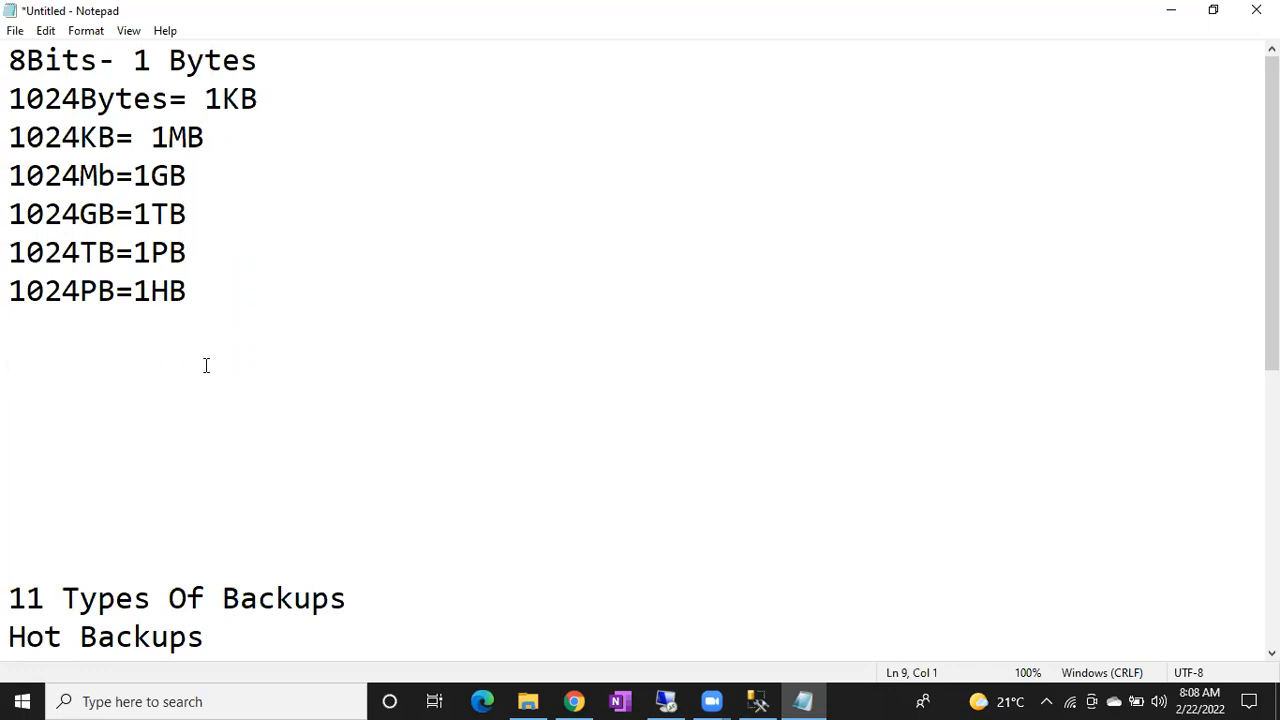
{"action": "type", "text": "7839435739Bytes"}
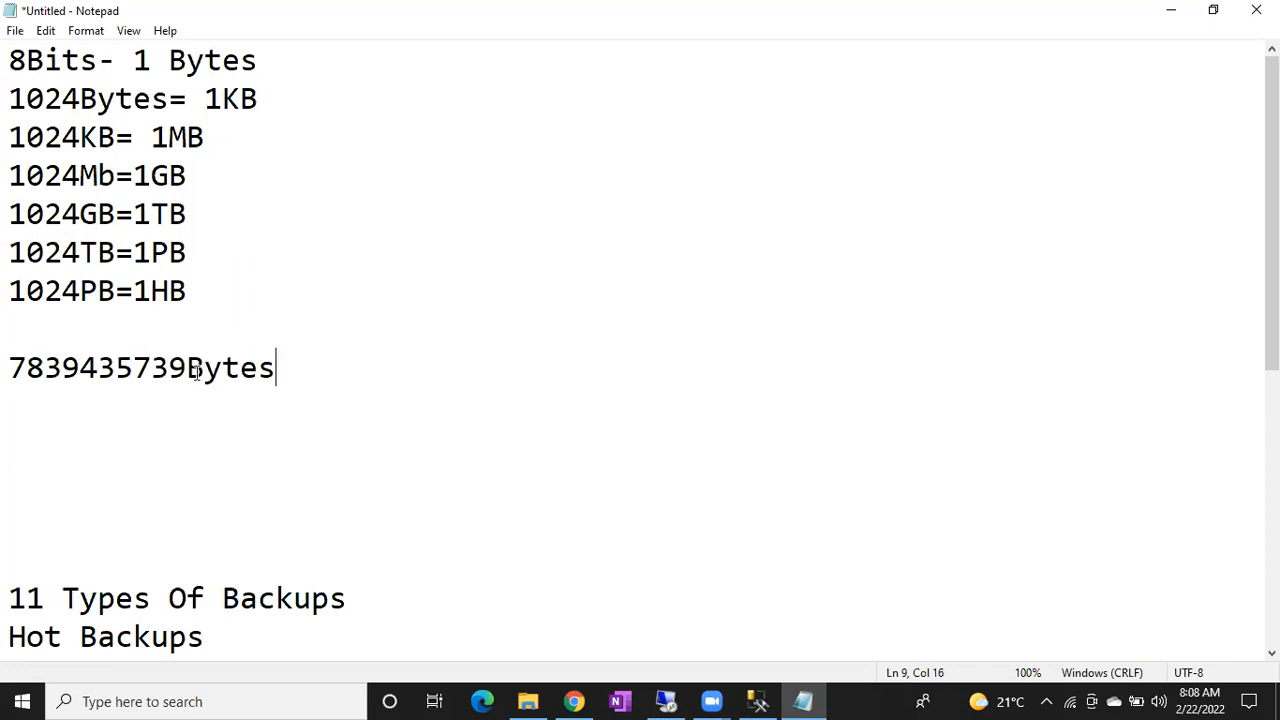
{"action": "left_click_drag", "start_coordinate": [187, 370], "coordinate": [9, 387]}
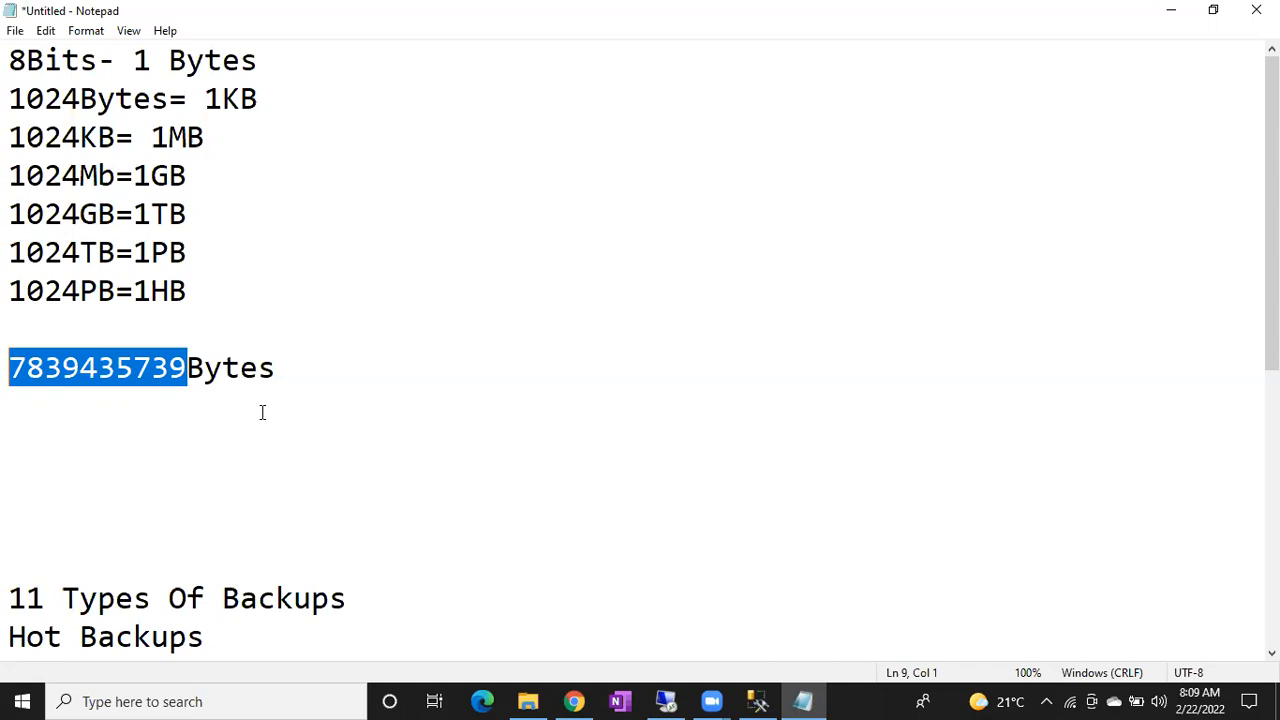
{"action": "left_click", "coordinate": [137, 372]}
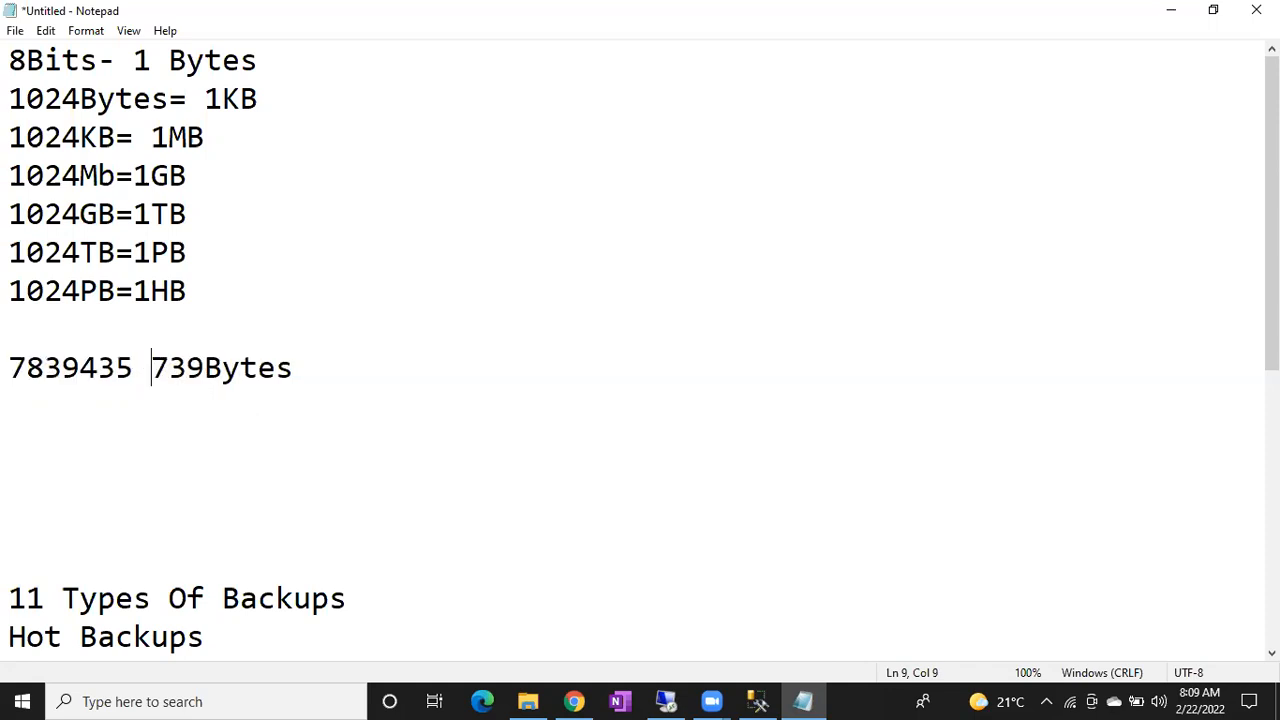
{"action": "left_click", "coordinate": [80, 368]}
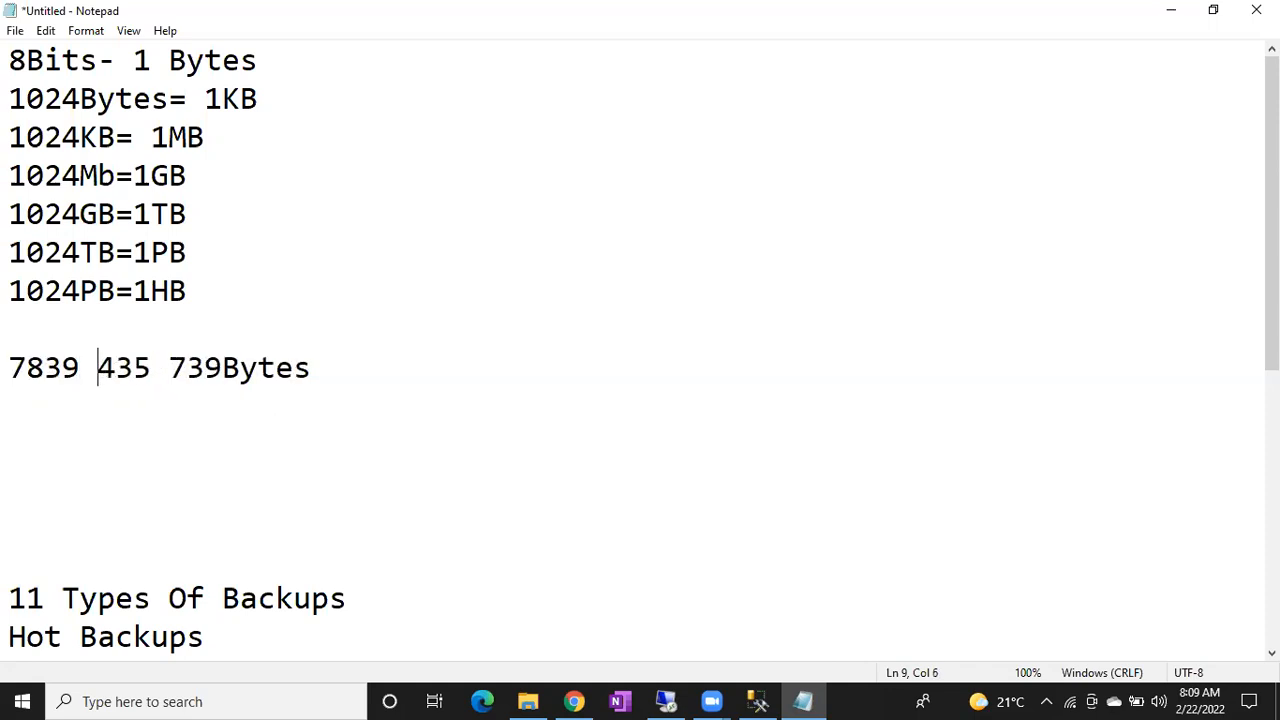
{"action": "left_click", "coordinate": [30, 369]}
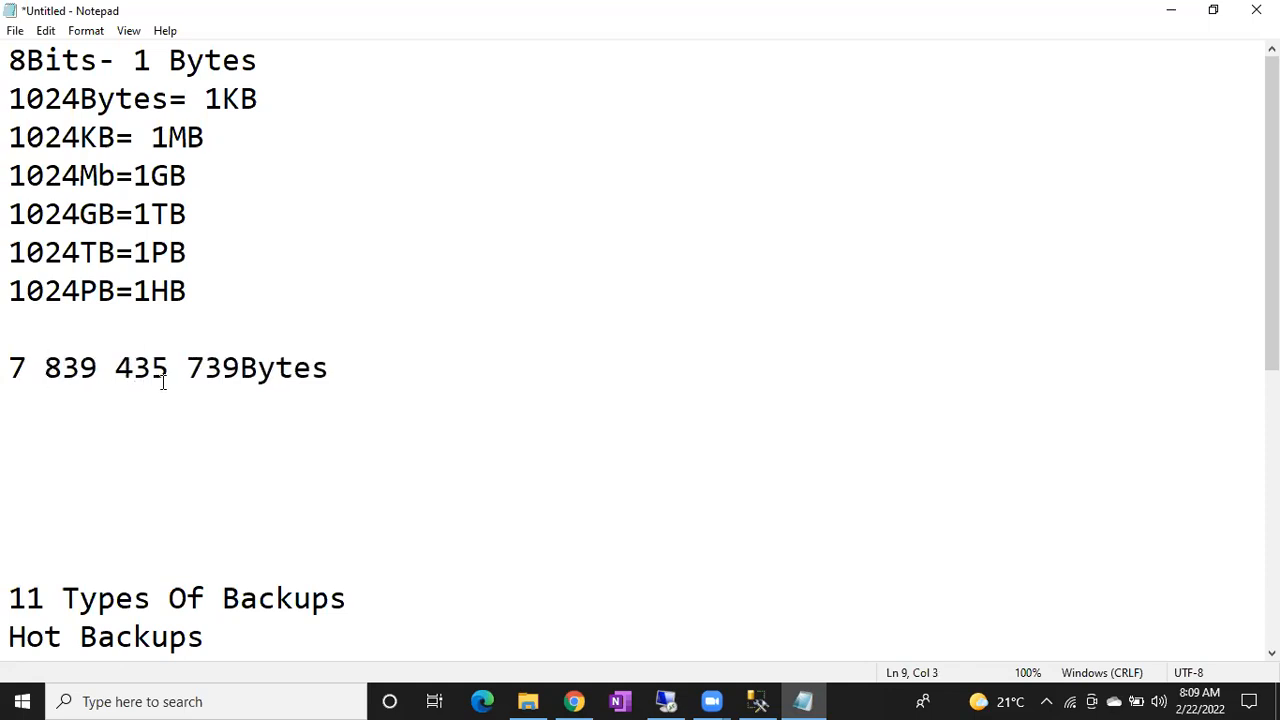
Step: Highlight the 739 group, the last digit of 435 and the MB unit to relate the digit groups to storage units
{"action": "left_click_drag", "start_coordinate": [188, 368], "coordinate": [241, 368]}
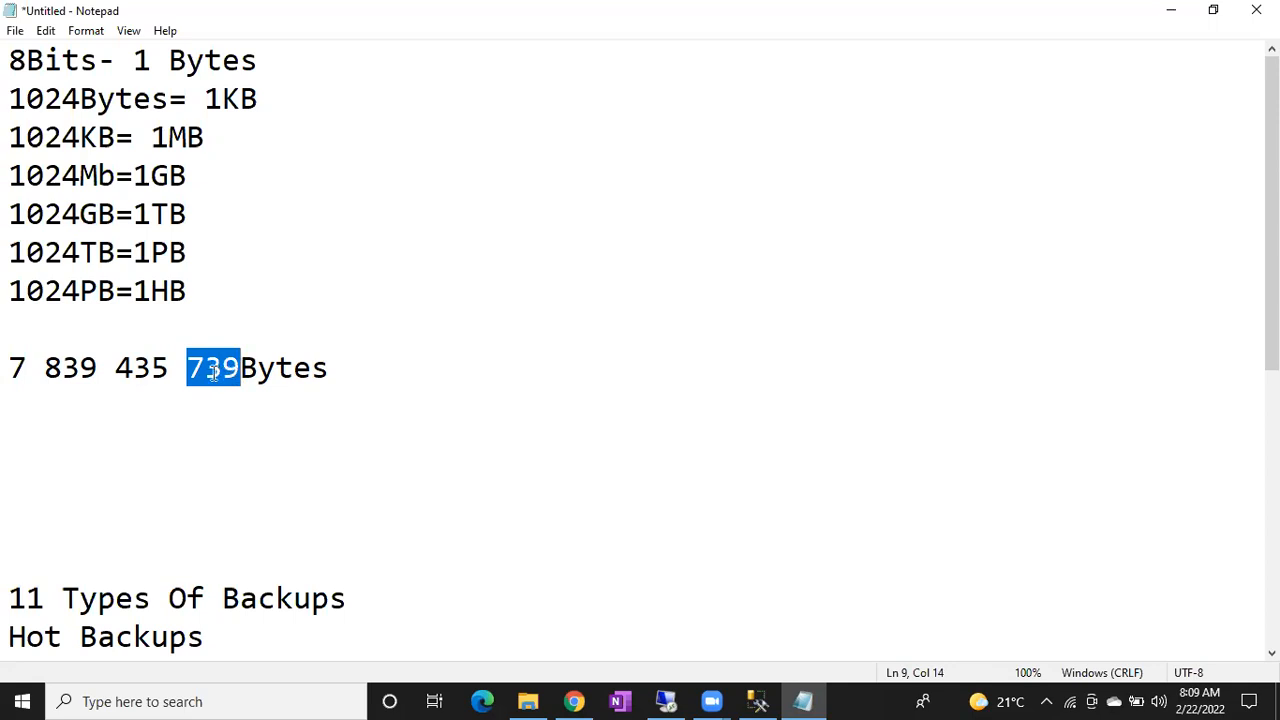
{"action": "left_click", "coordinate": [152, 368]}
{"action": "left_click_drag", "start_coordinate": [152, 368], "coordinate": [168, 368]}
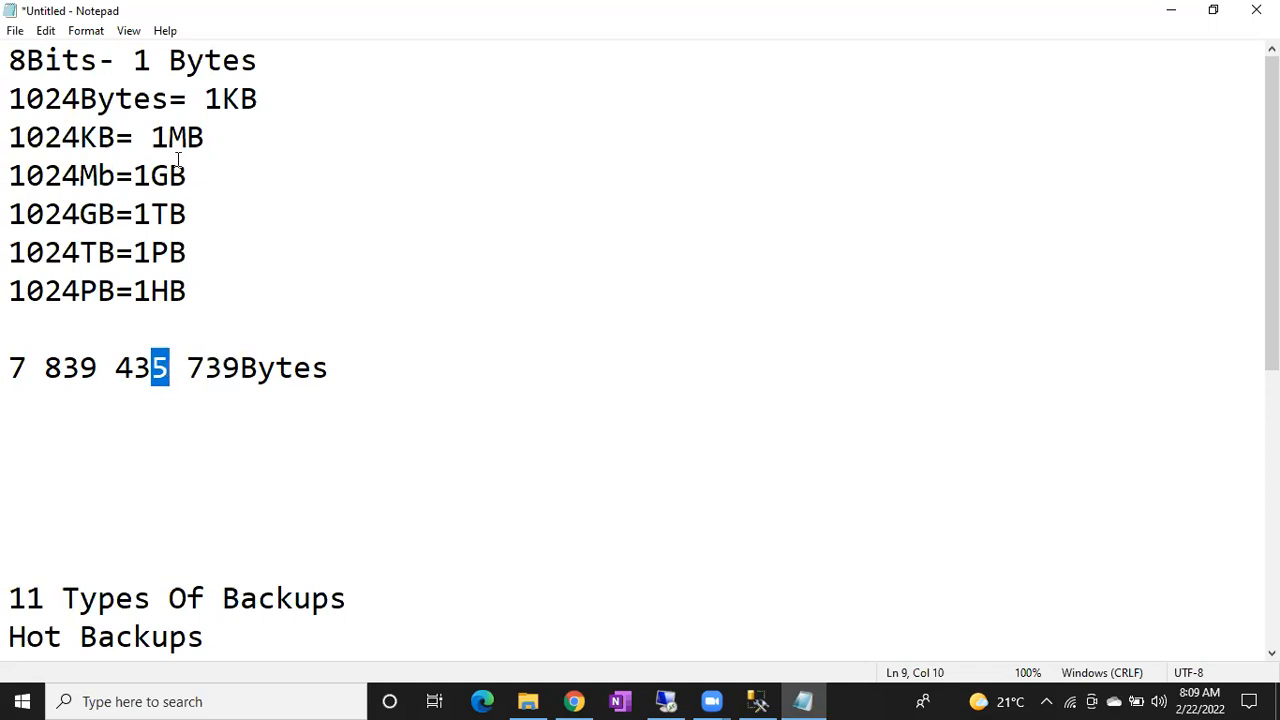
{"action": "left_click_drag", "start_coordinate": [168, 137], "coordinate": [204, 137]}
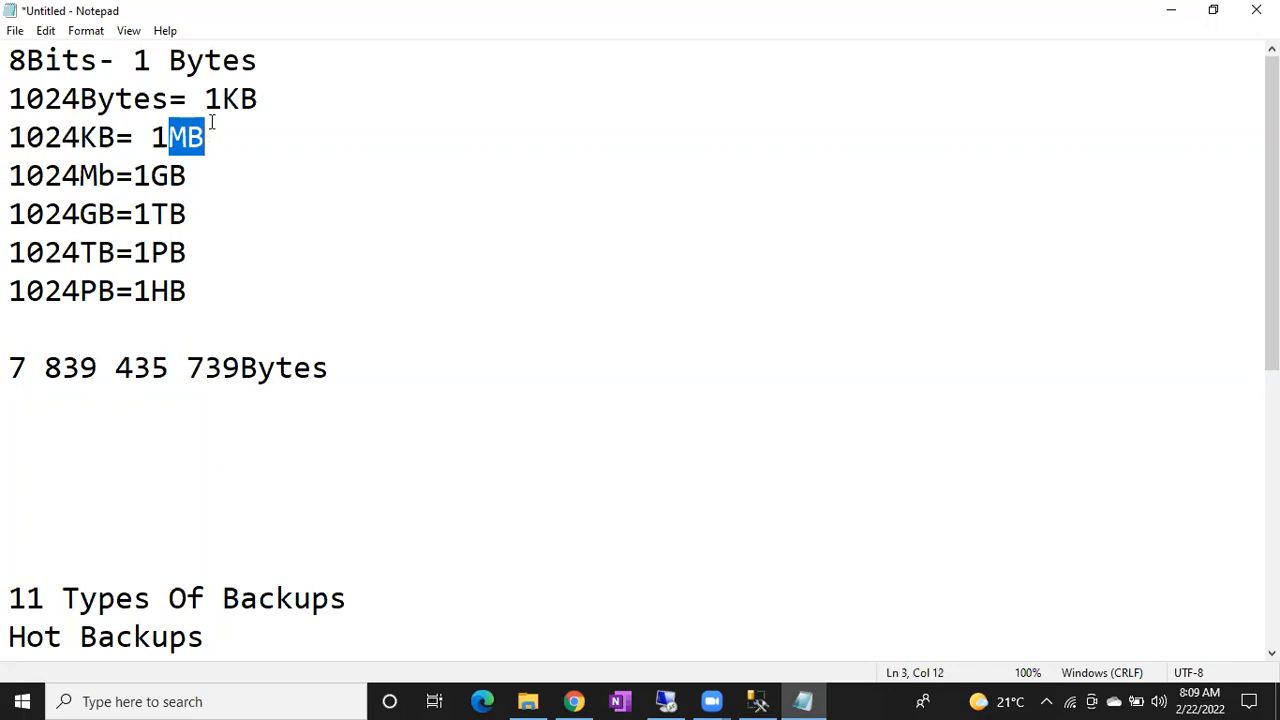
{"action": "left_click_drag", "start_coordinate": [187, 368], "coordinate": [245, 373]}
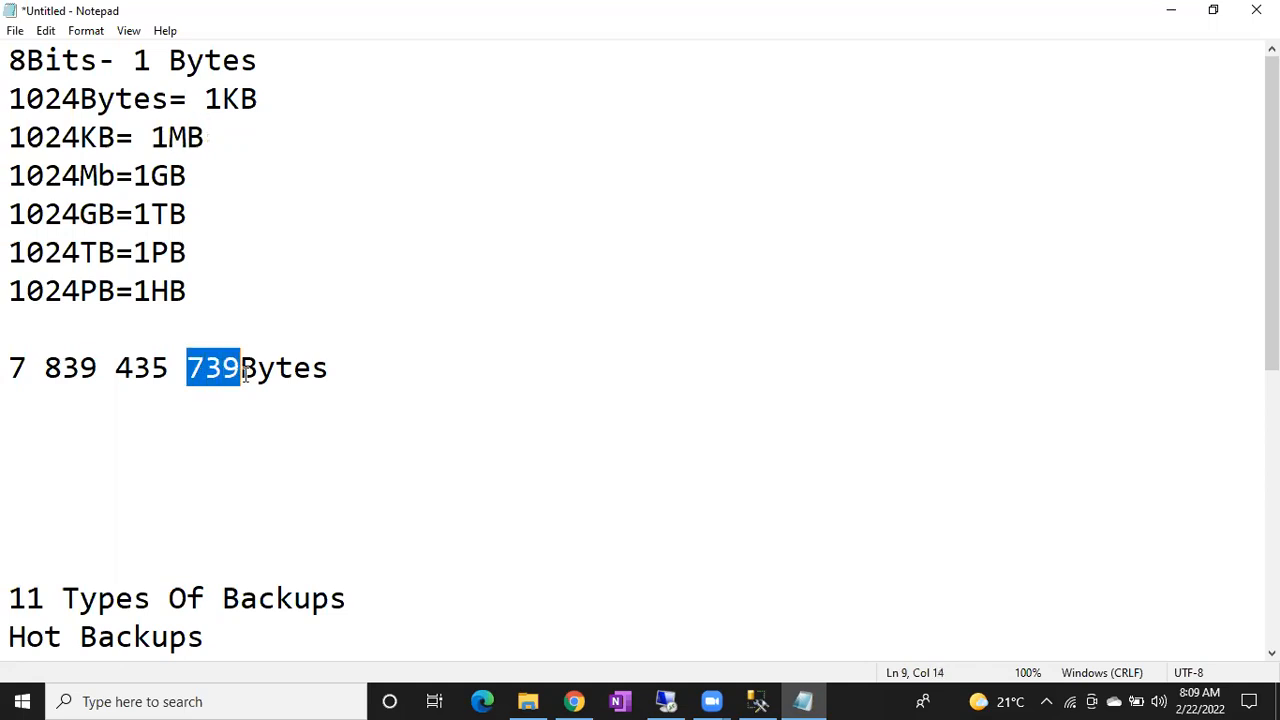
{"action": "left_click_drag", "start_coordinate": [151, 370], "coordinate": [32, 370]}
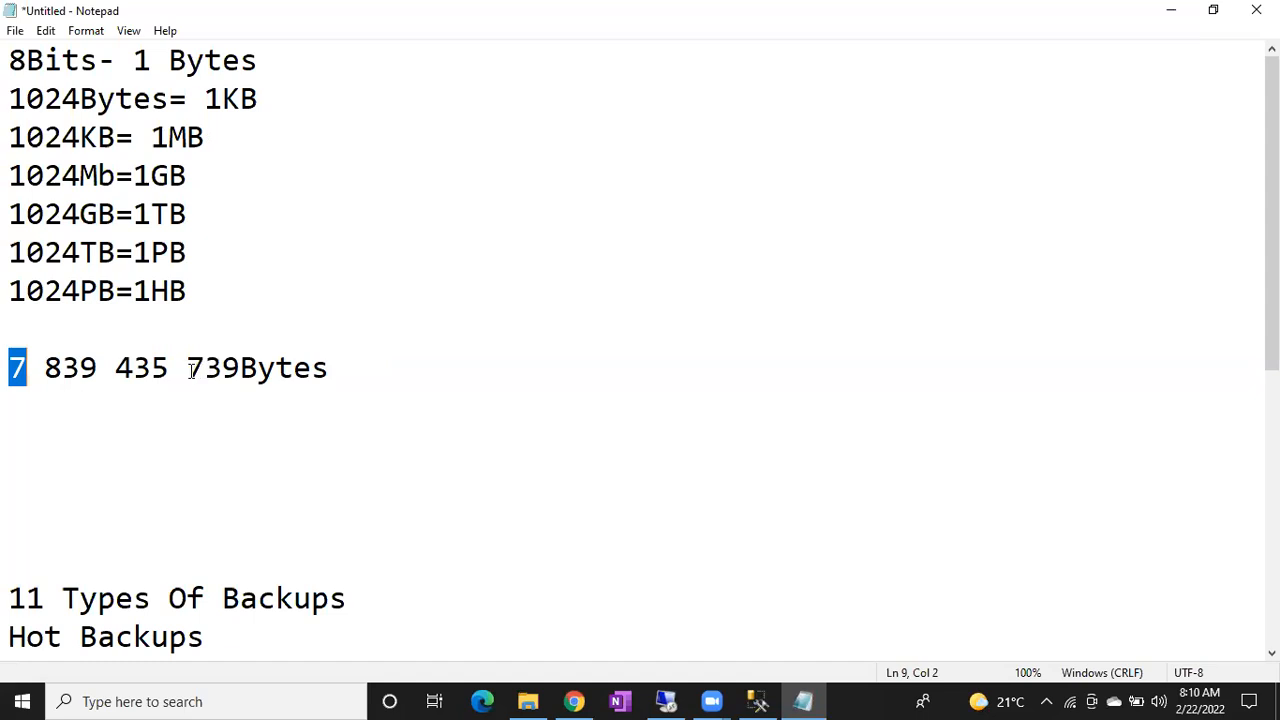
{"action": "left_click_drag", "start_coordinate": [190, 370], "coordinate": [278, 370]}
{"action": "left_click", "coordinate": [124, 371]}
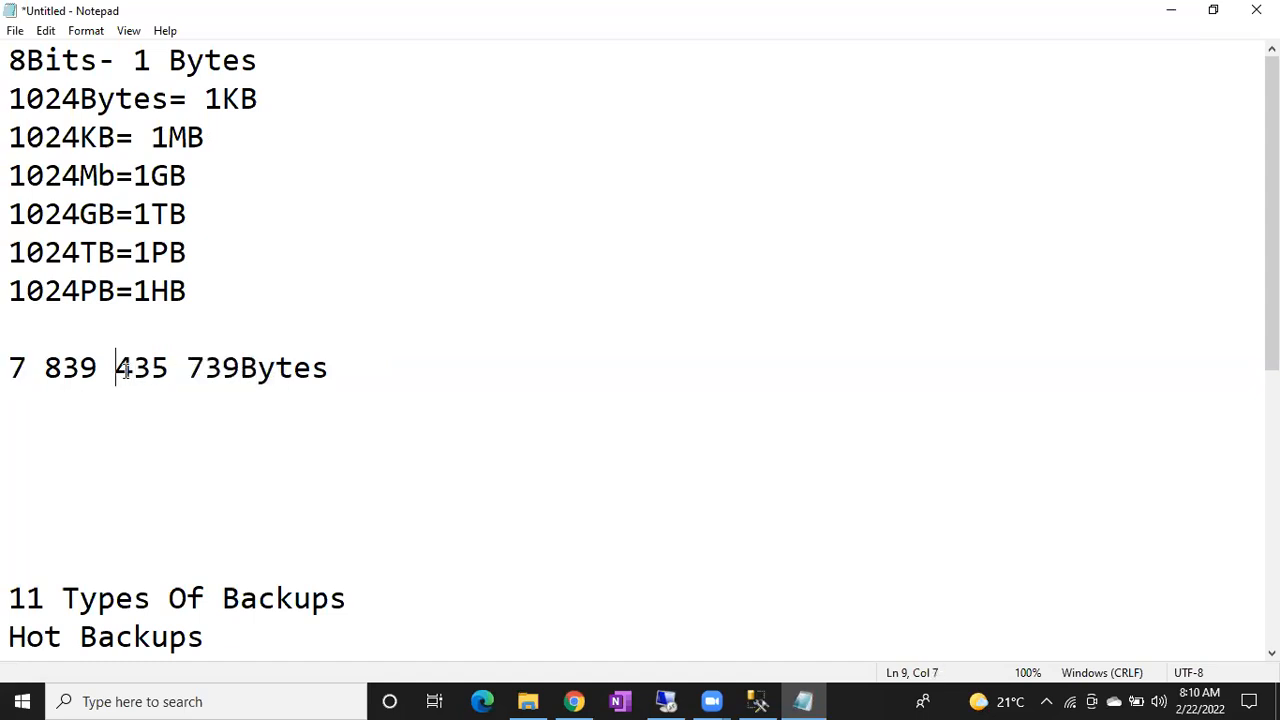
{"action": "double_click", "coordinate": [124, 371]}
{"action": "left_click_drag", "start_coordinate": [45, 368], "coordinate": [107, 370]}
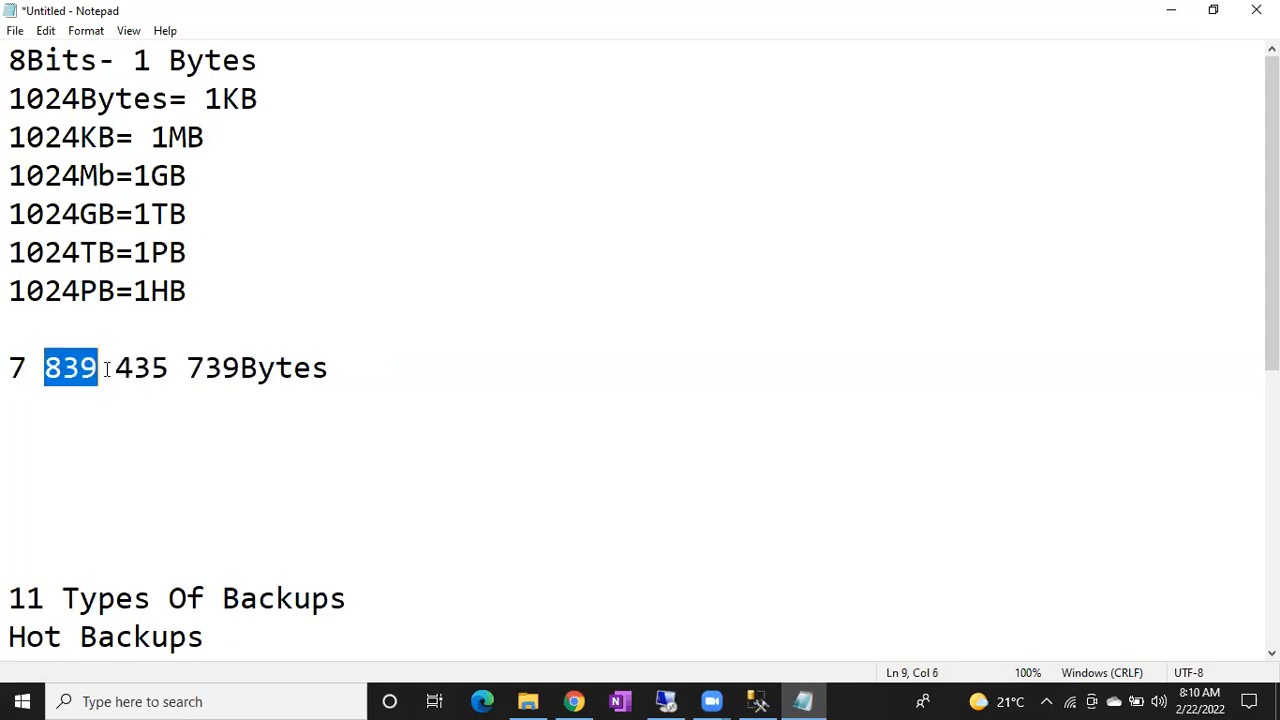
{"action": "left_click_drag", "start_coordinate": [8, 368], "coordinate": [27, 370]}
{"action": "left_click", "coordinate": [433, 378]}
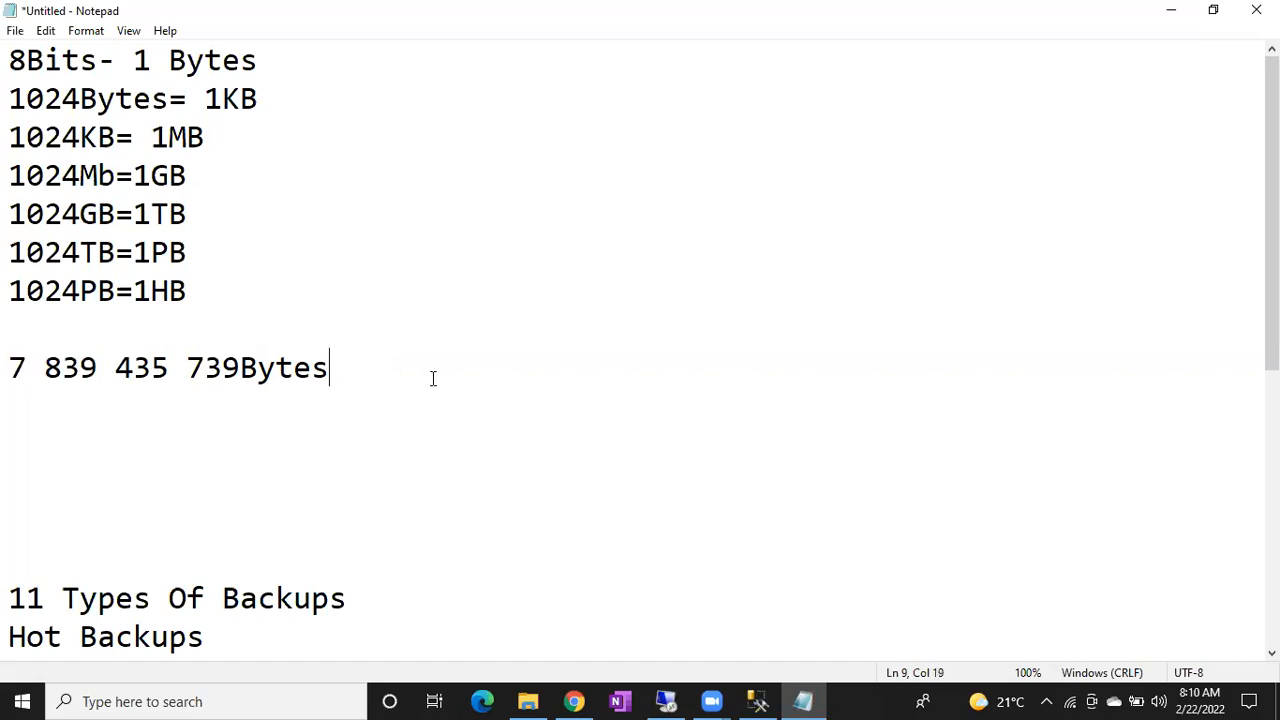
{"action": "key", "text": "Return"}
{"action": "key", "text": "Return"}
{"action": "type", "text": "2"}
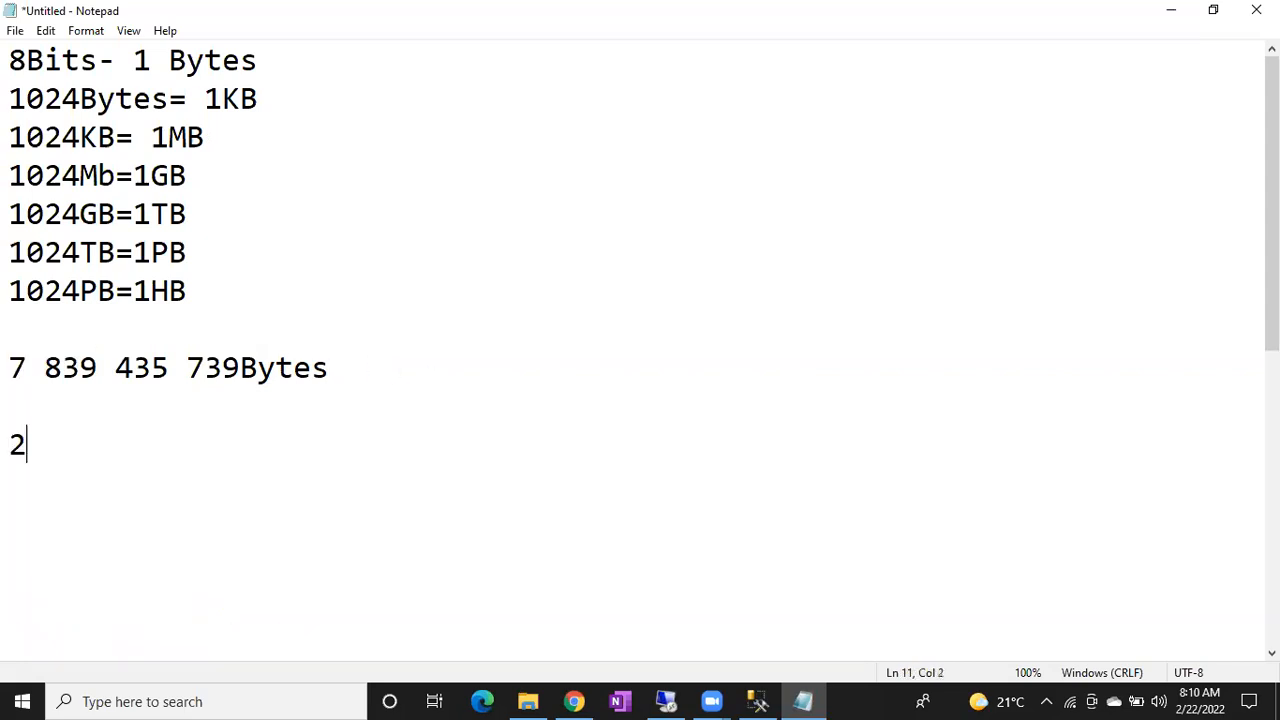
{"action": "type", "text": "6587489587"}
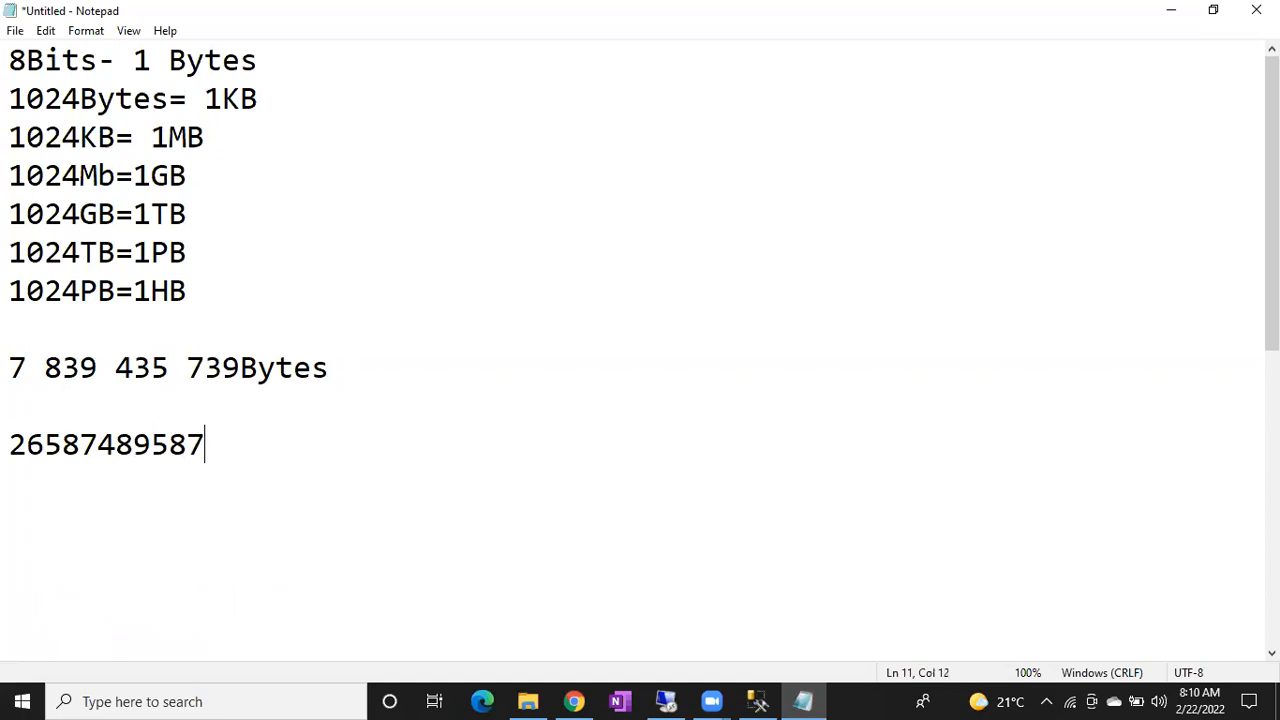
{"action": "type", "text": "9Bytes"}
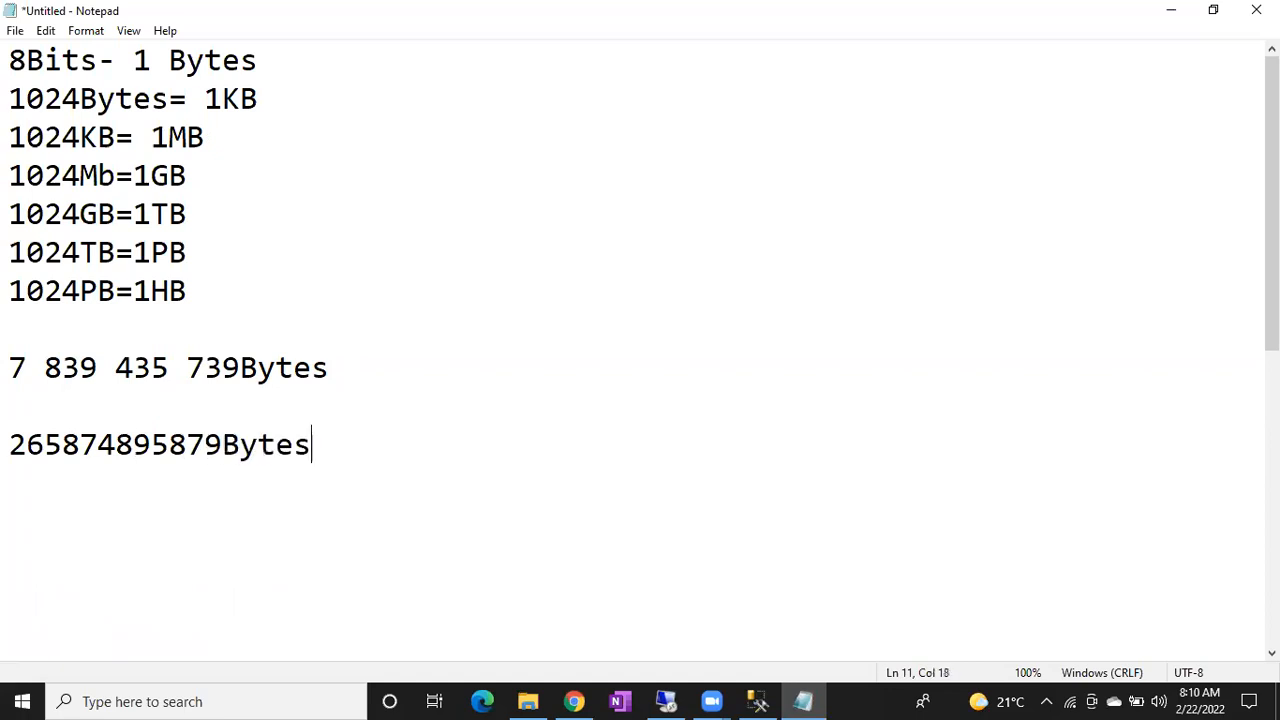
{"action": "left_click", "coordinate": [170, 447]}
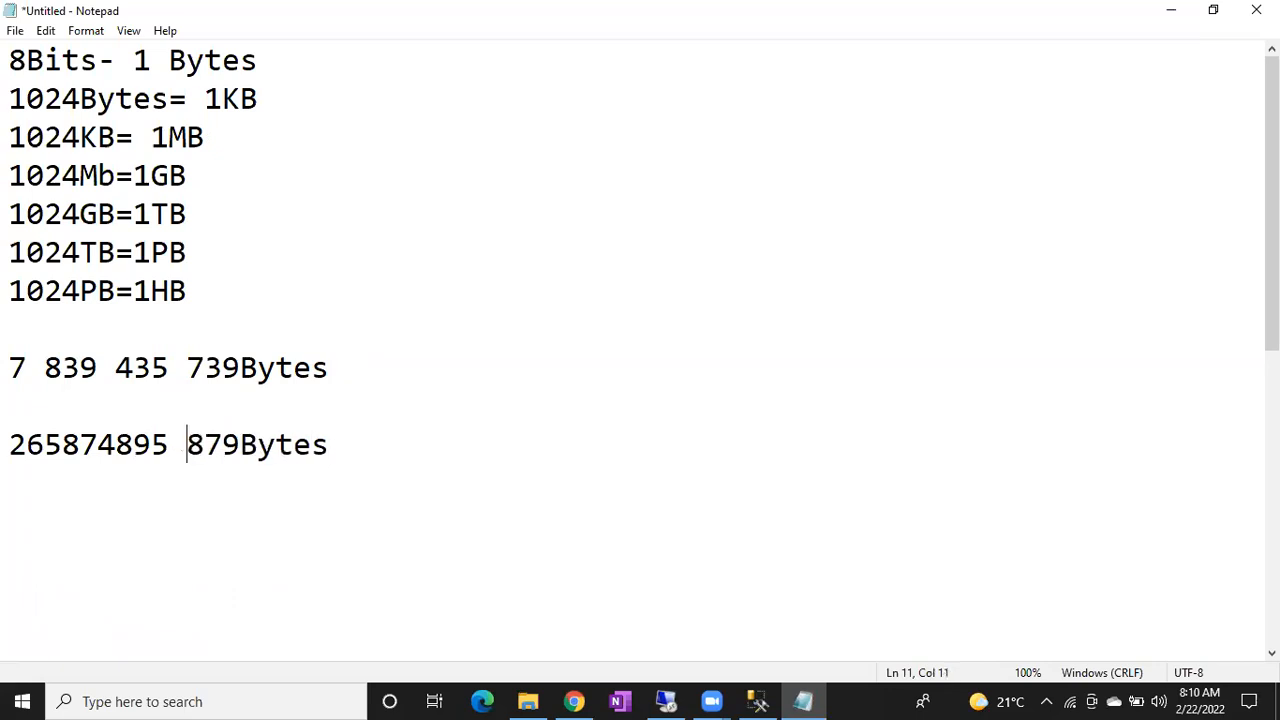
{"action": "left_click", "coordinate": [116, 447]}
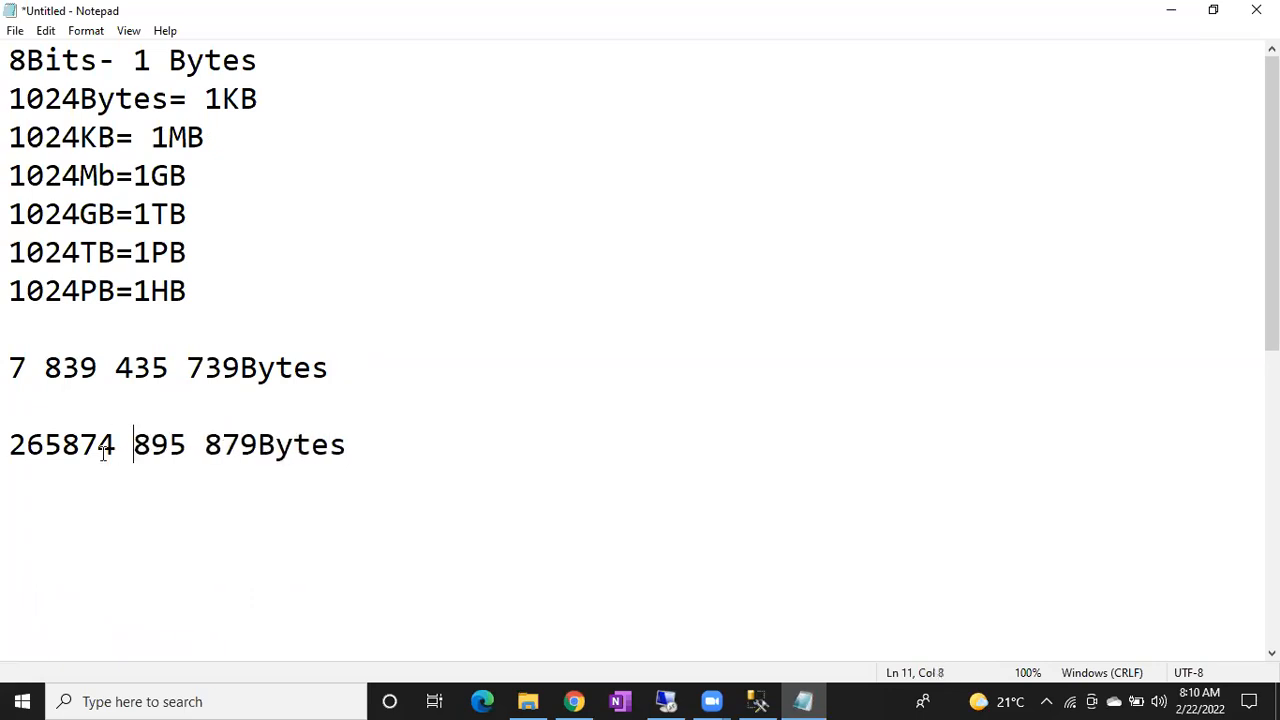
{"action": "left_click", "coordinate": [63, 447]}
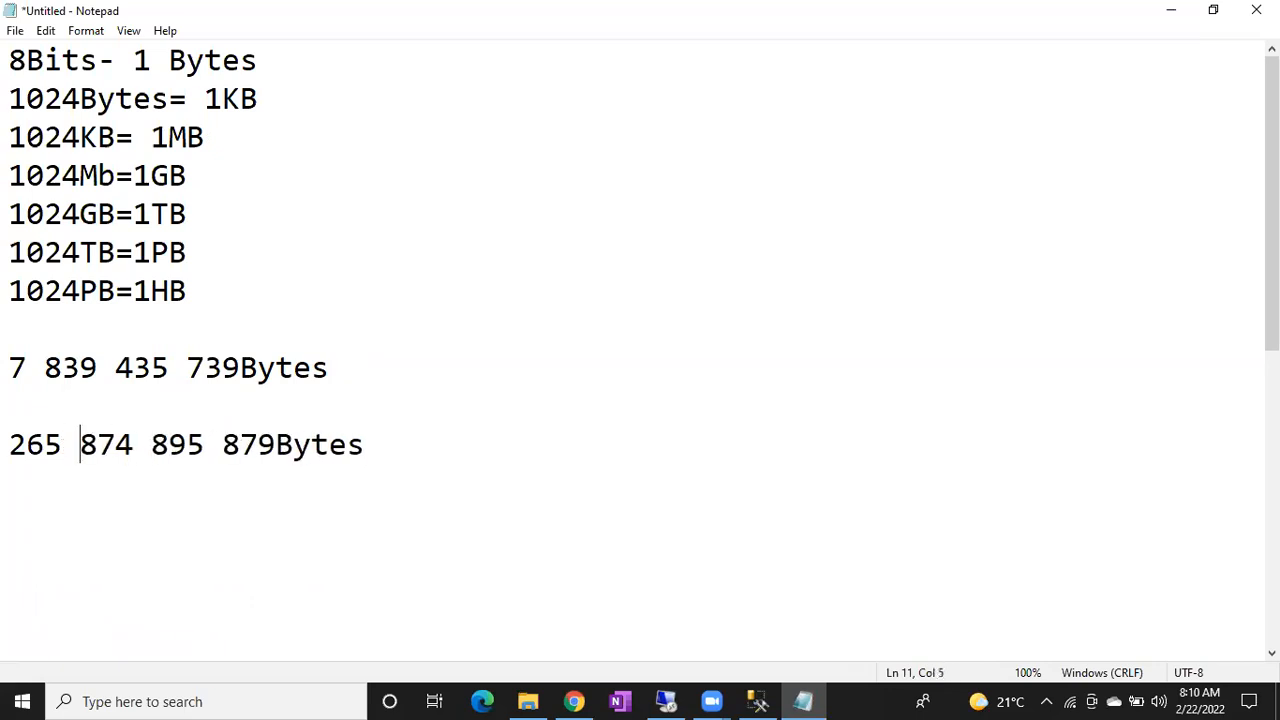
{"action": "mouse_move", "coordinate": [187, 447]}
{"action": "left_mouse_down"}
{"action": "mouse_move", "coordinate": [222, 447]}
{"action": "mouse_move", "coordinate": [188, 447]}
{"action": "mouse_move", "coordinate": [206, 447]}
{"action": "left_mouse_up"}
{"action": "left_click", "coordinate": [168, 447]}
{"action": "left_click_drag", "start_coordinate": [116, 447], "coordinate": [275, 469]}
{"action": "left_click", "coordinate": [44, 447]}
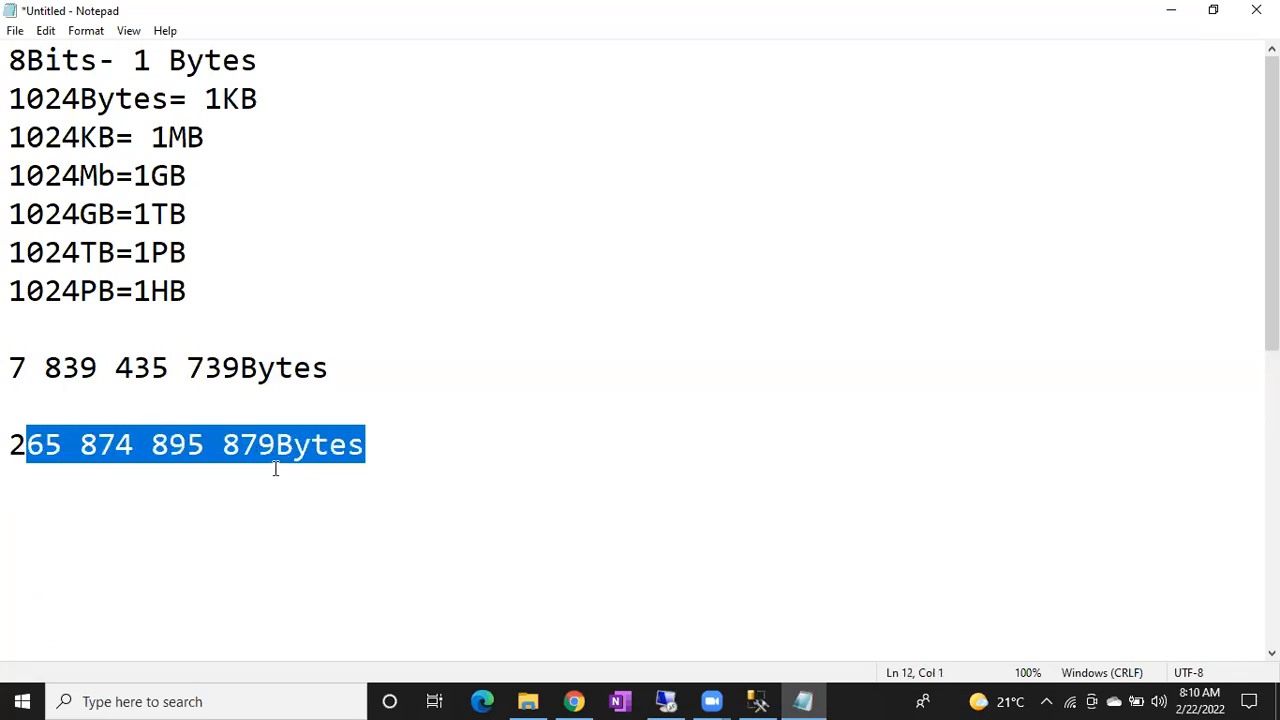
Step: Enter 659874MB below the second byte example, and space its digits as 659 874
{"action": "left_click", "coordinate": [477, 477]}
{"action": "key", "text": "Return"}
{"action": "key", "text": "Return"}
{"action": "type", "text": "659874MB"}
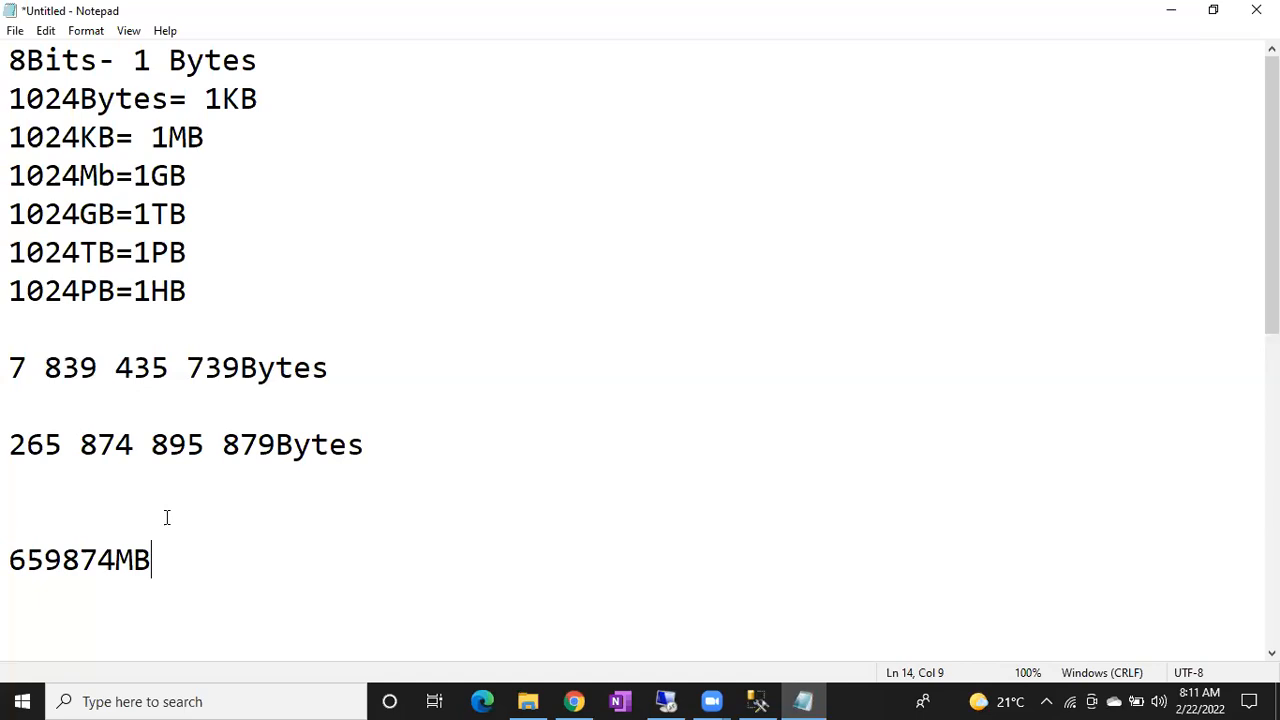
{"action": "left_click", "coordinate": [62, 560]}
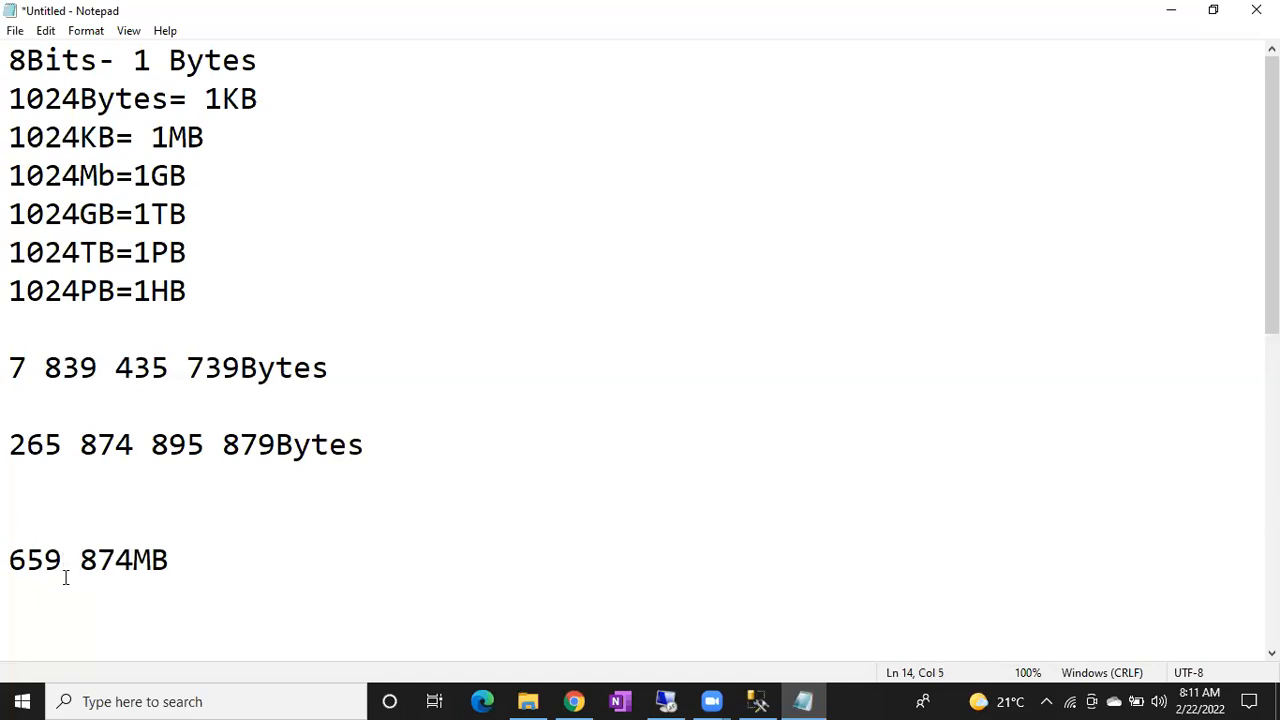
Step: Highlight the digit groups of the 659 874MB line to relate them to storage units
{"action": "left_click_drag", "start_coordinate": [116, 568], "coordinate": [118, 563]}
{"action": "left_click", "coordinate": [84, 565]}
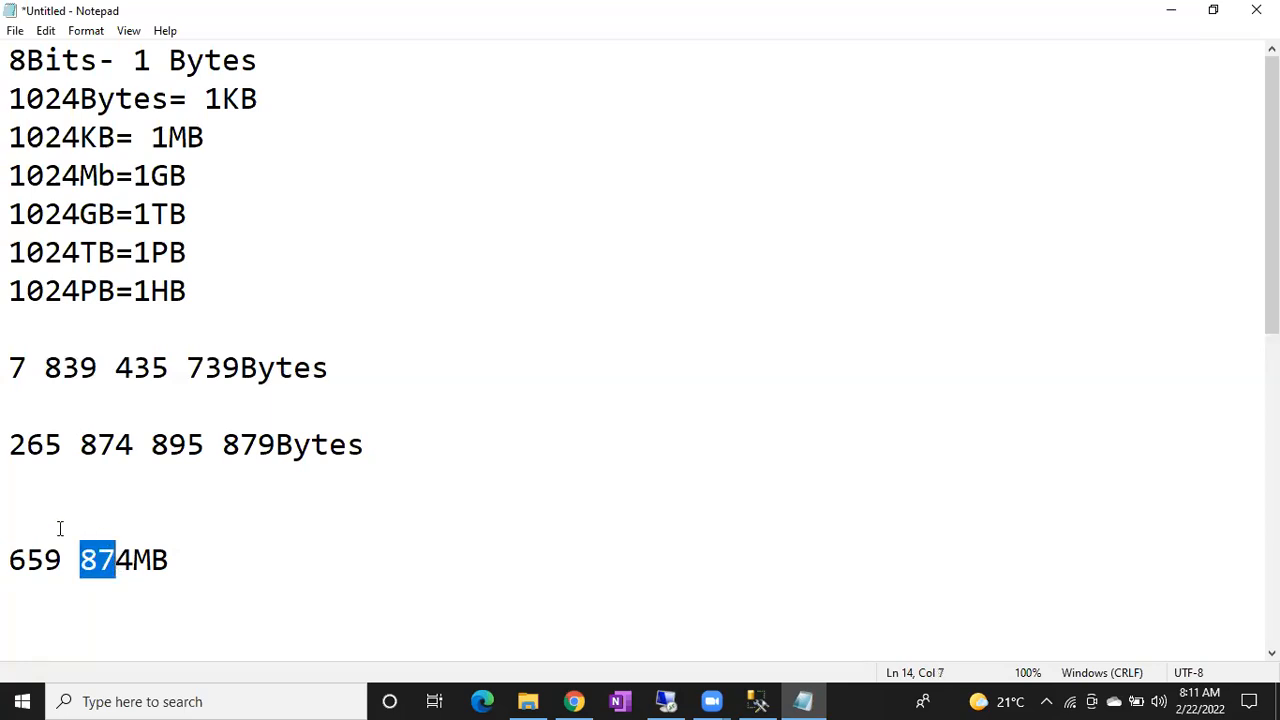
{"action": "left_click_drag", "start_coordinate": [44, 562], "coordinate": [98, 562]}
{"action": "left_click", "coordinate": [26, 562]}
Step: Enter 698574598kb one blank line below the MB example, and space its digits as 698 574 598
{"action": "left_click", "coordinate": [199, 560]}
{"action": "key", "text": "Return"}
{"action": "key", "text": "Return"}
{"action": "type", "text": "69"}
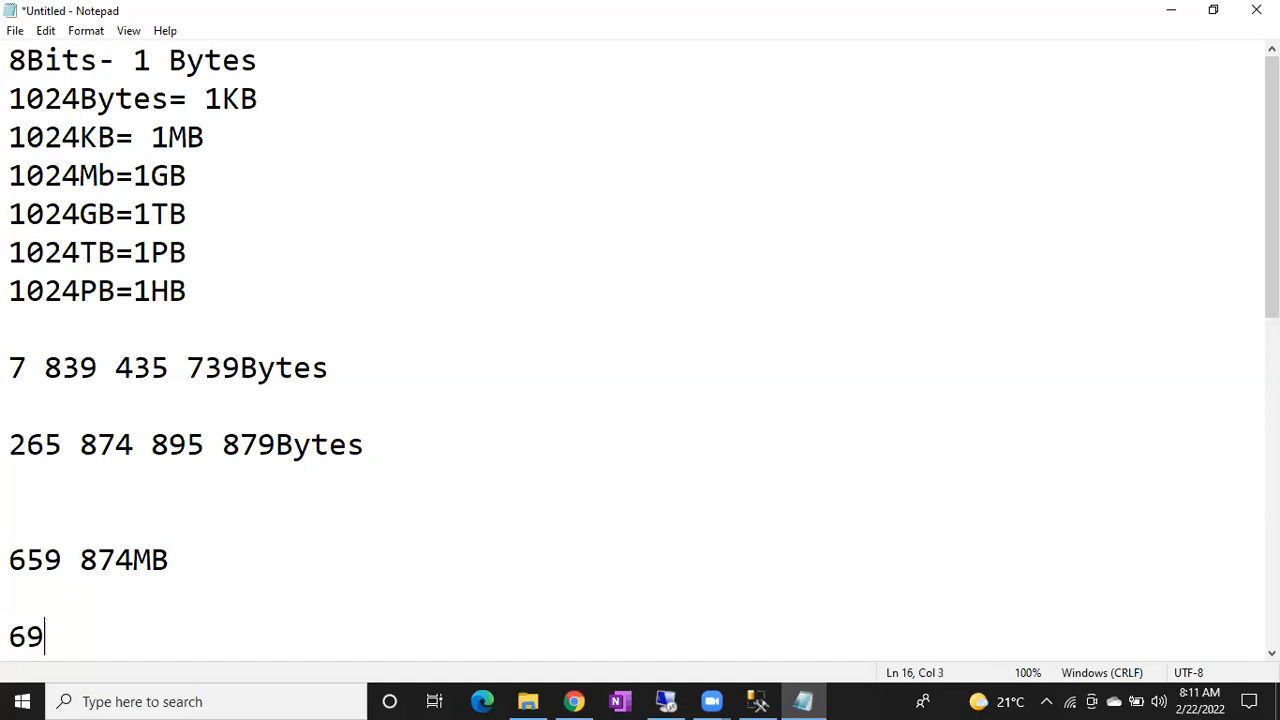
{"action": "type", "text": "8574598kb"}
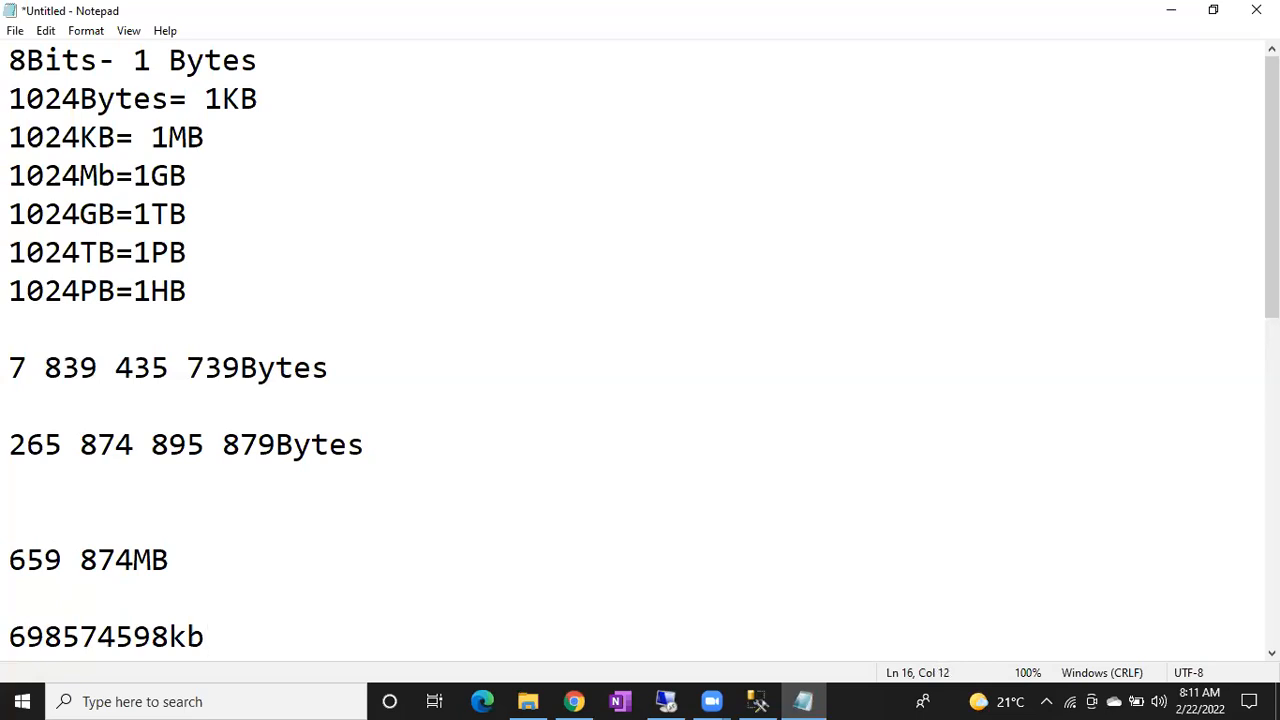
{"action": "key", "text": "Return"}
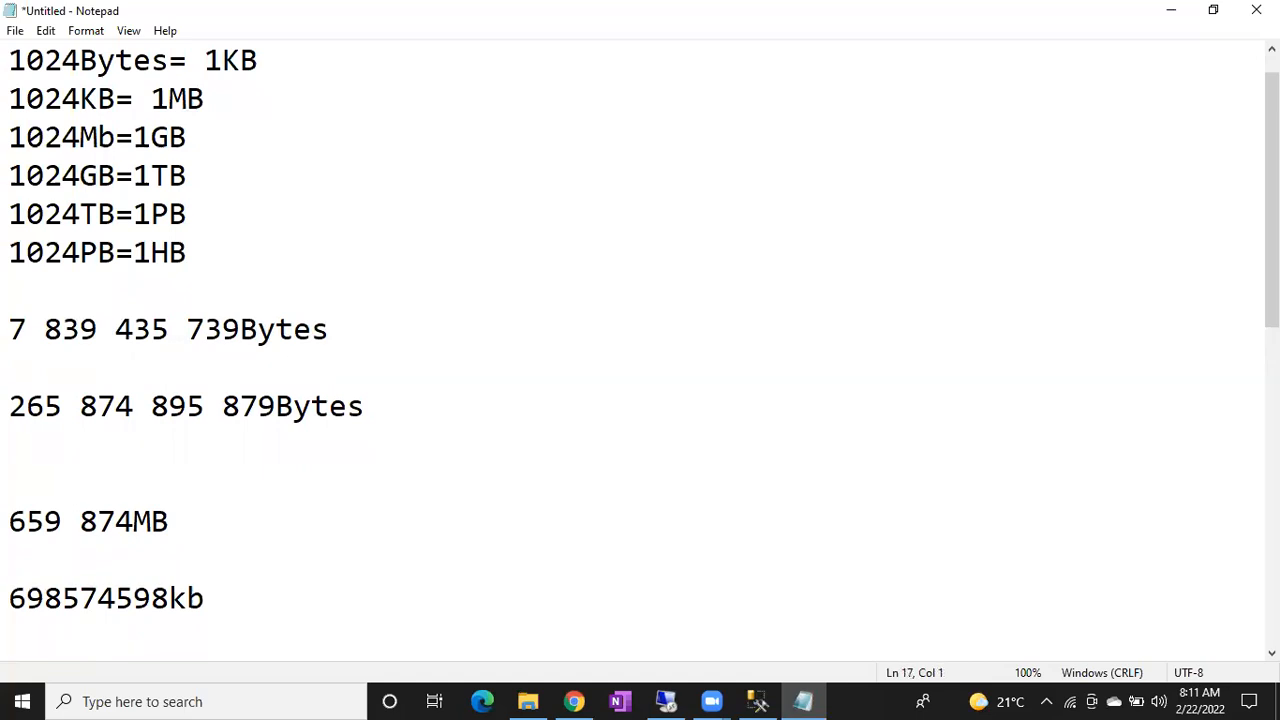
{"action": "left_click", "coordinate": [112, 597]}
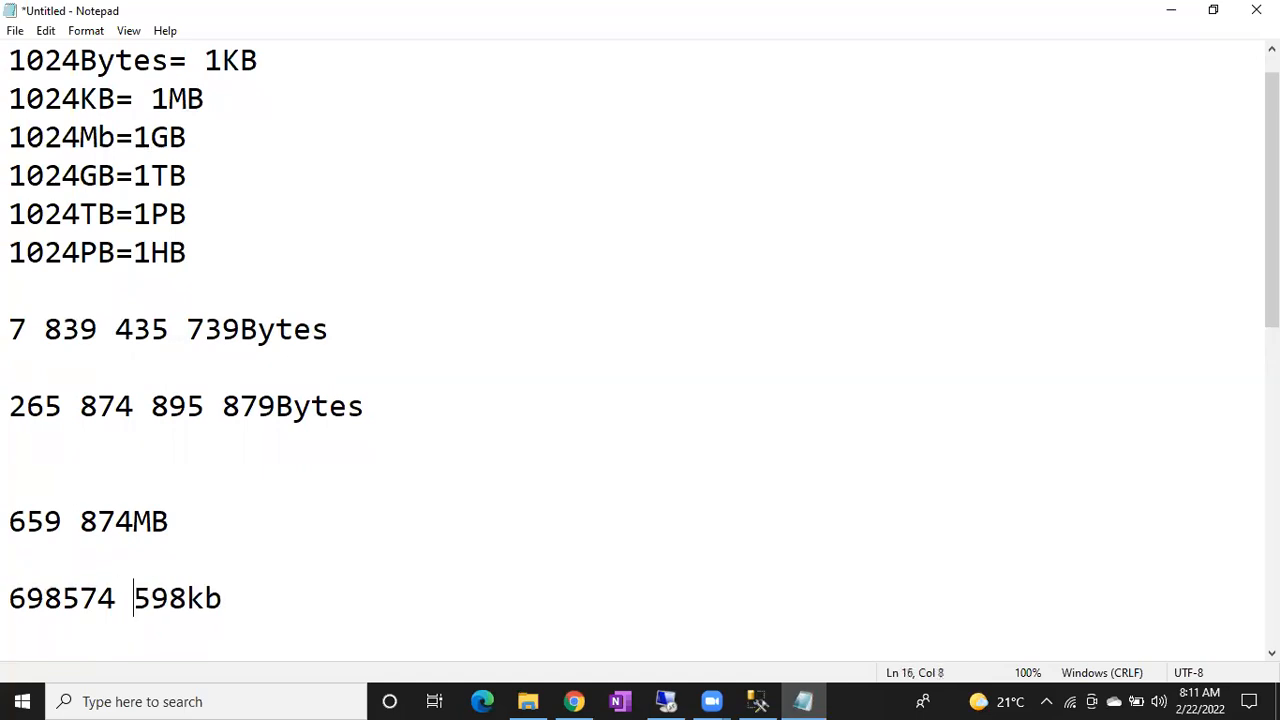
{"action": "left_click", "coordinate": [64, 598]}
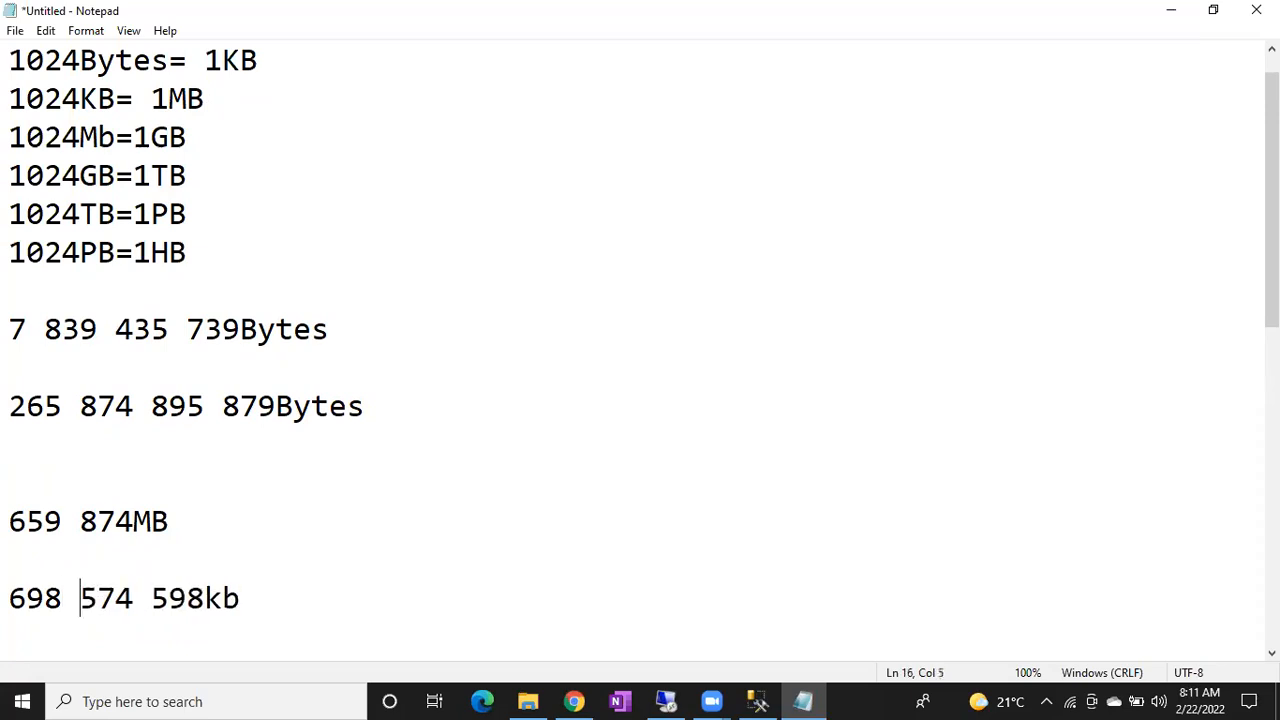
Step: Highlight the 598, 574 and 698 groups of the kb line one by one, and select the whole number
{"action": "left_click_drag", "start_coordinate": [151, 598], "coordinate": [204, 600]}
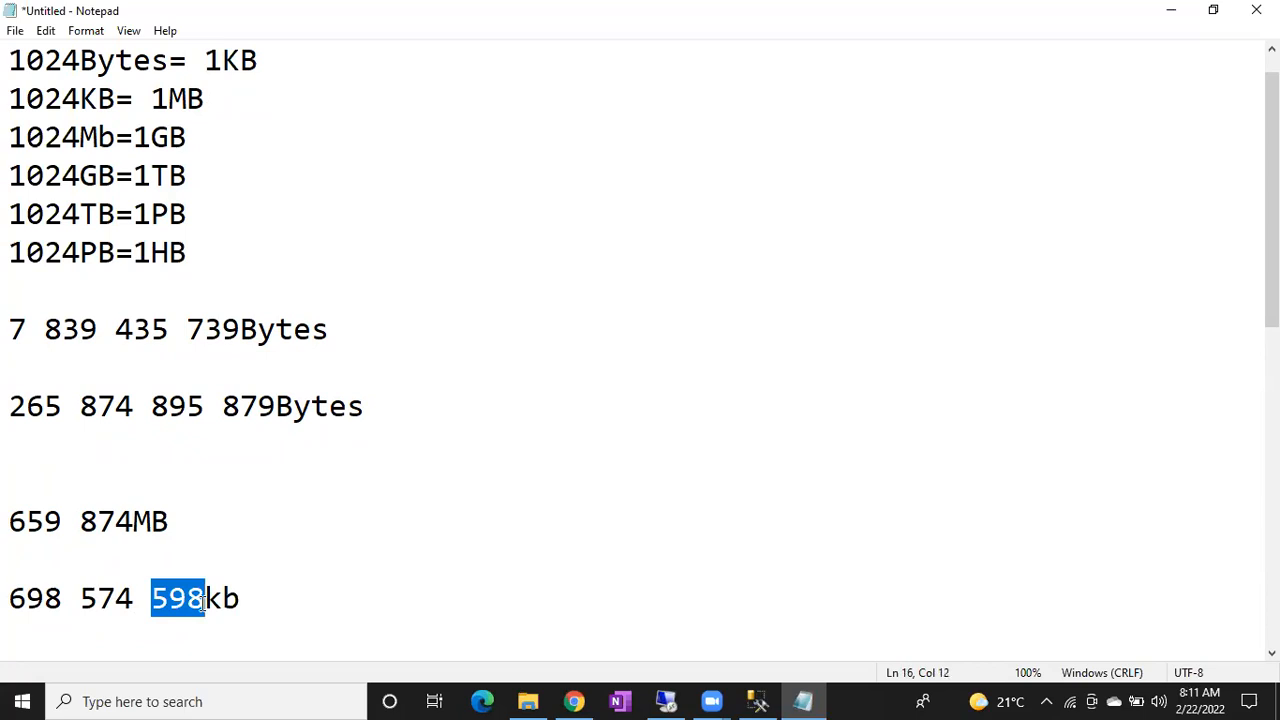
{"action": "mouse_move", "coordinate": [117, 600]}
{"action": "left_mouse_down"}
{"action": "mouse_move", "coordinate": [133, 601]}
{"action": "mouse_move", "coordinate": [82, 600]}
{"action": "mouse_move", "coordinate": [133, 600]}
{"action": "left_mouse_up"}
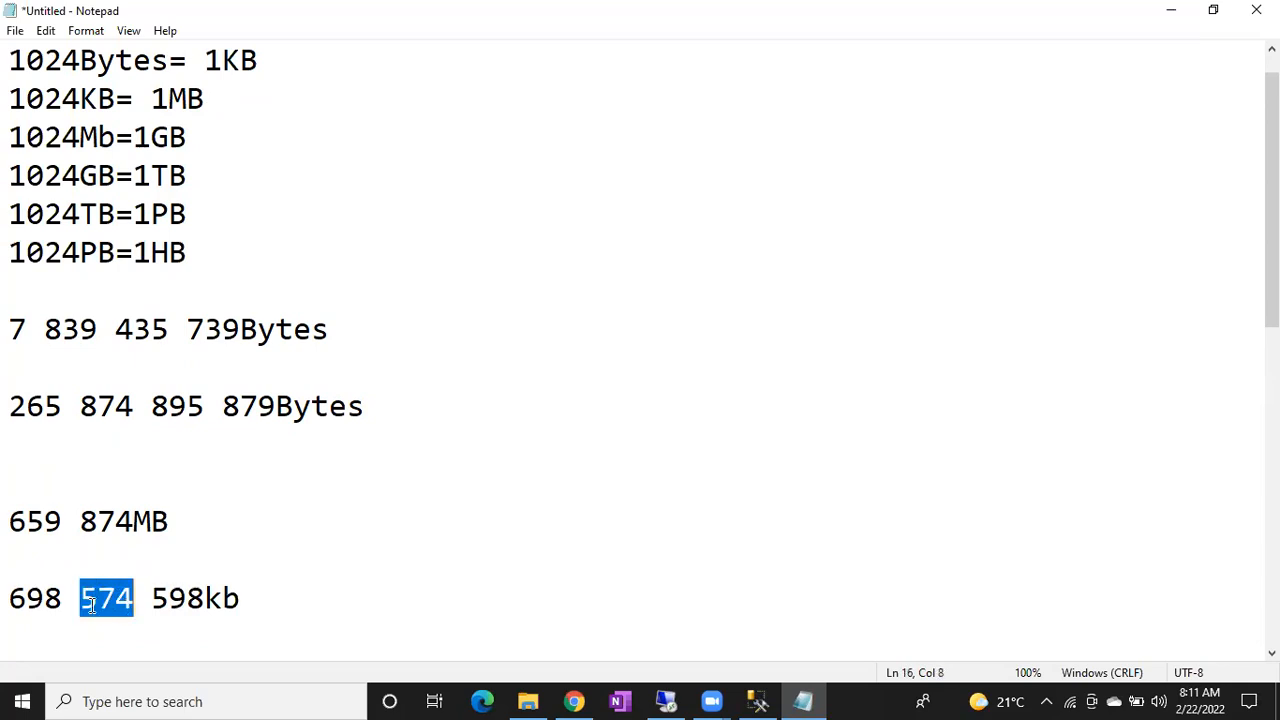
{"action": "left_click", "coordinate": [44, 600]}
{"action": "mouse_move", "coordinate": [44, 600]}
{"action": "left_mouse_down"}
{"action": "mouse_move", "coordinate": [80, 600]}
{"action": "mouse_move", "coordinate": [26, 600]}
{"action": "mouse_move", "coordinate": [66, 597]}
{"action": "left_mouse_up"}
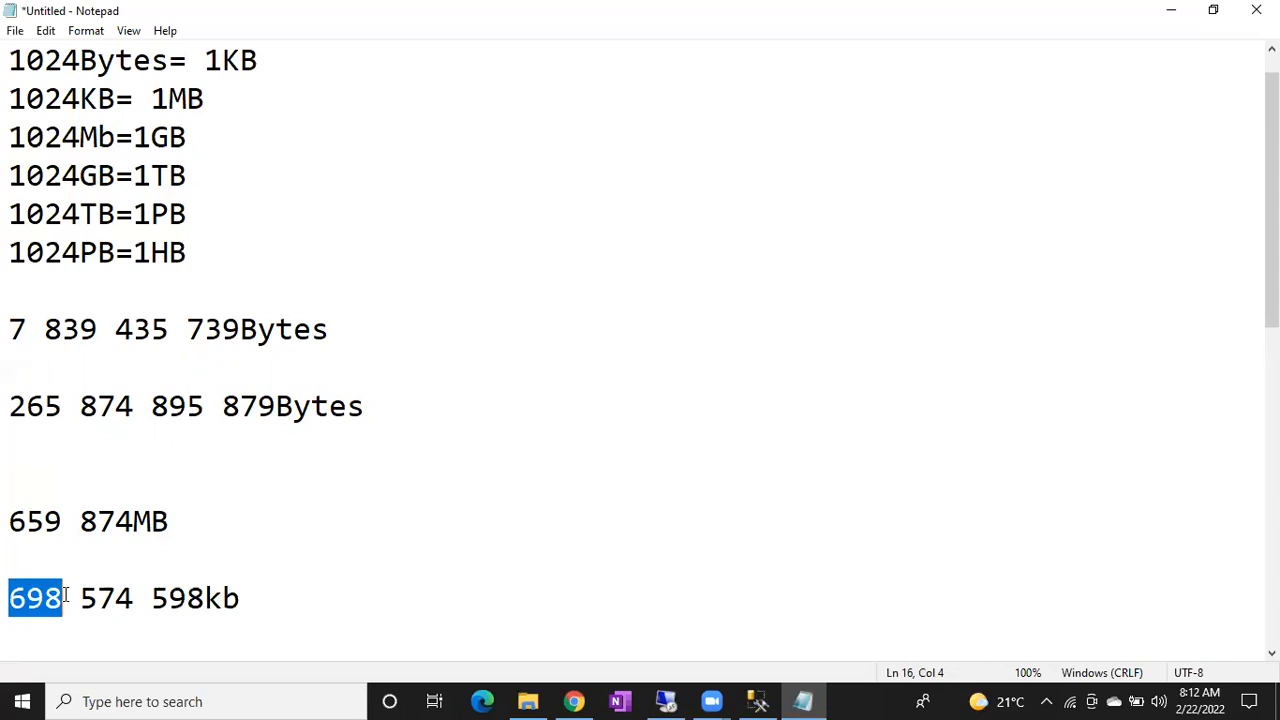
{"action": "left_click", "coordinate": [151, 598]}
{"action": "left_click", "coordinate": [9, 598]}
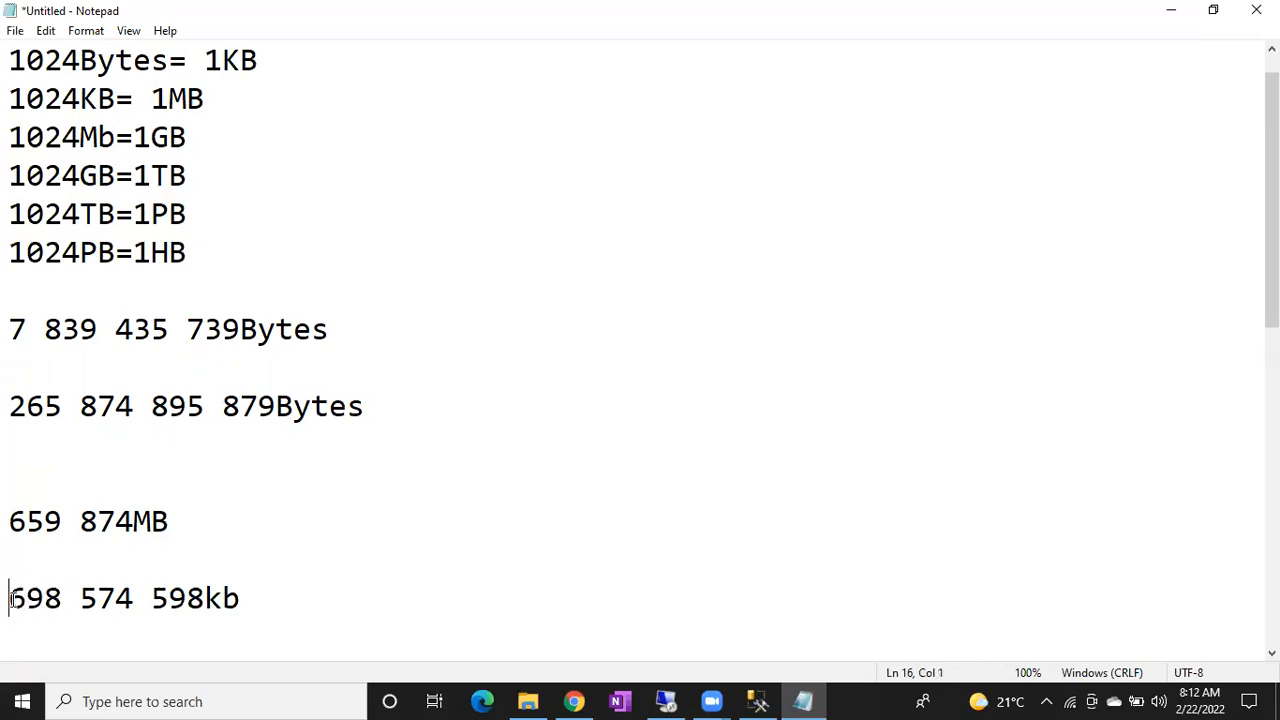
{"action": "left_click_drag", "start_coordinate": [9, 598], "coordinate": [205, 598]}
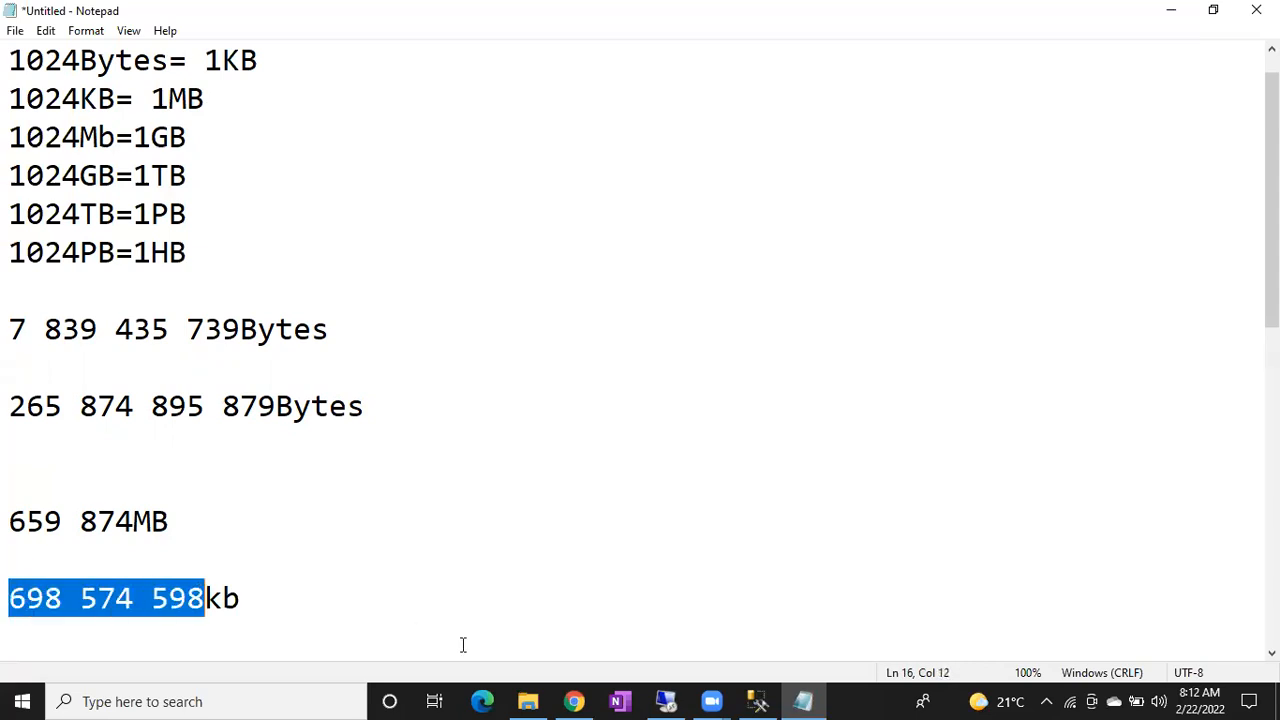
Step: Switch to the remote desktop session to view the backup file's listed size, checking it against the Notepad examples
{"action": "left_click", "coordinate": [668, 701]}
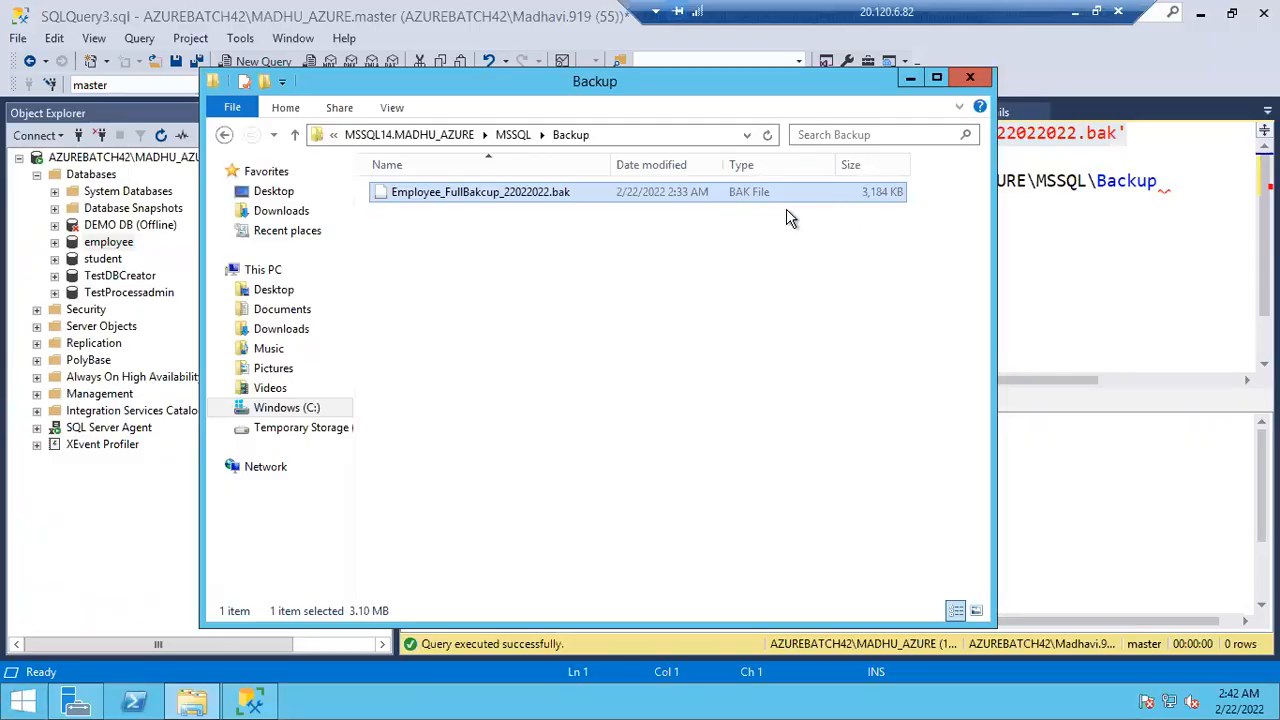
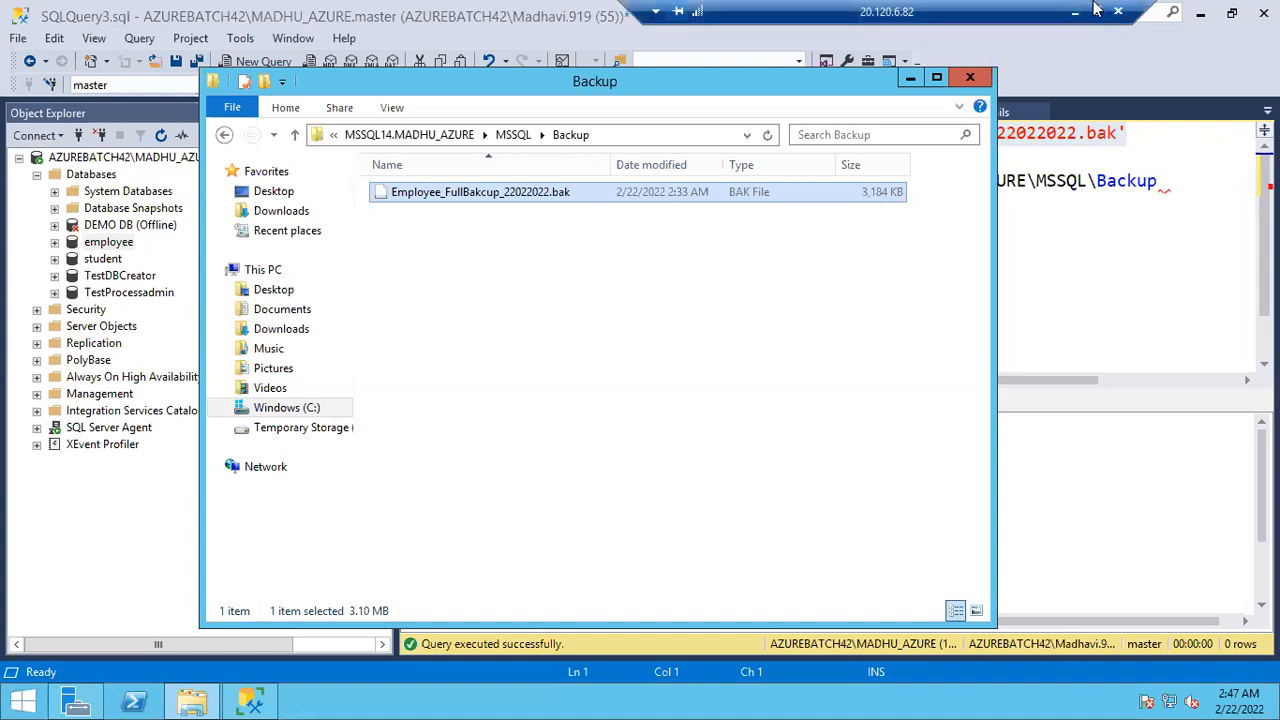
{"action": "left_click", "coordinate": [1073, 22]}
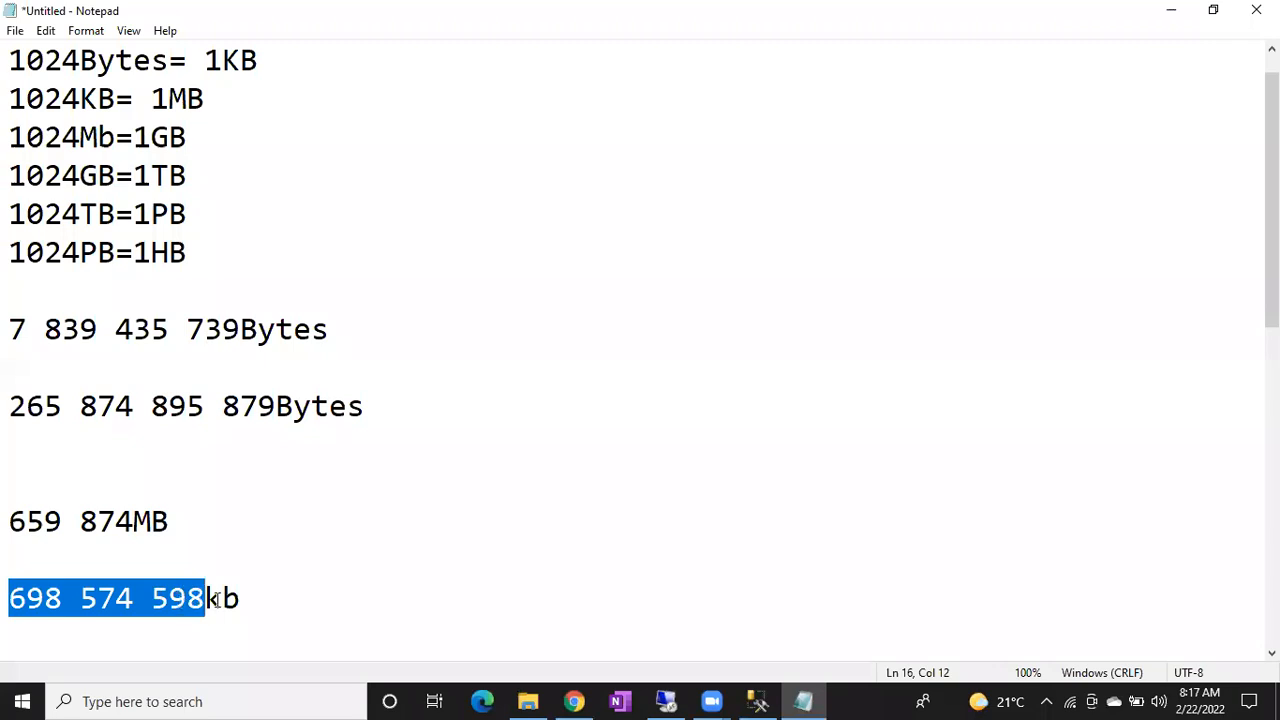
{"action": "left_click", "coordinate": [665, 701]}
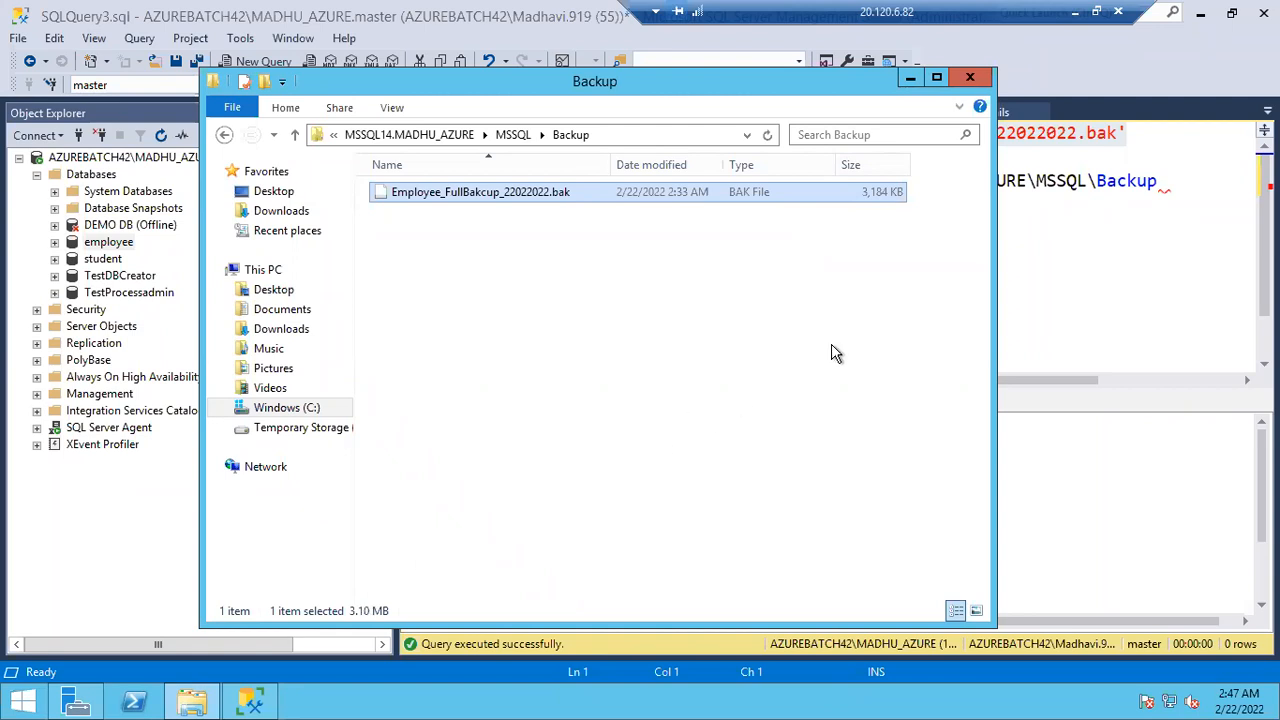
Step: Rerun the Employee full backup statement to Employee_FullBakcup_22022022.bak, and check the file's size in the Backup folder
{"action": "left_click", "coordinate": [1143, 133]}
{"action": "left_click_drag", "start_coordinate": [1125, 133], "coordinate": [421, 135]}
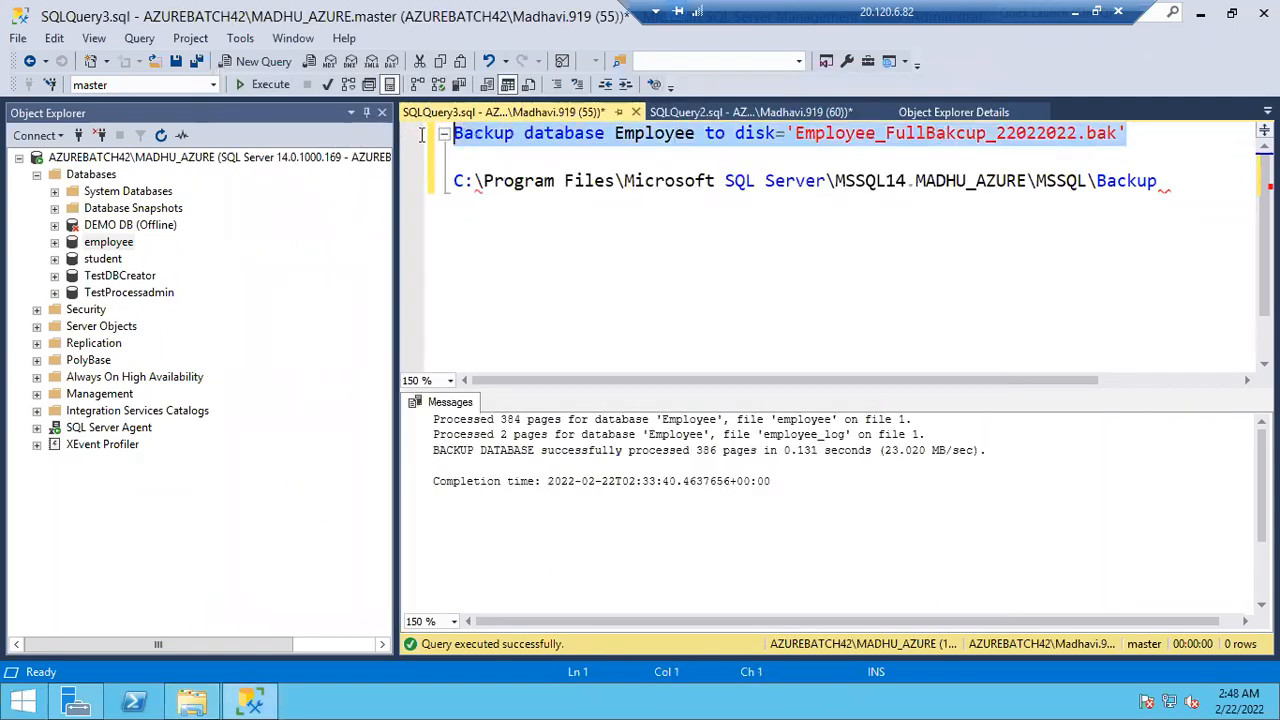
{"action": "left_click", "coordinate": [252, 83]}
{"action": "left_click", "coordinate": [197, 702]}
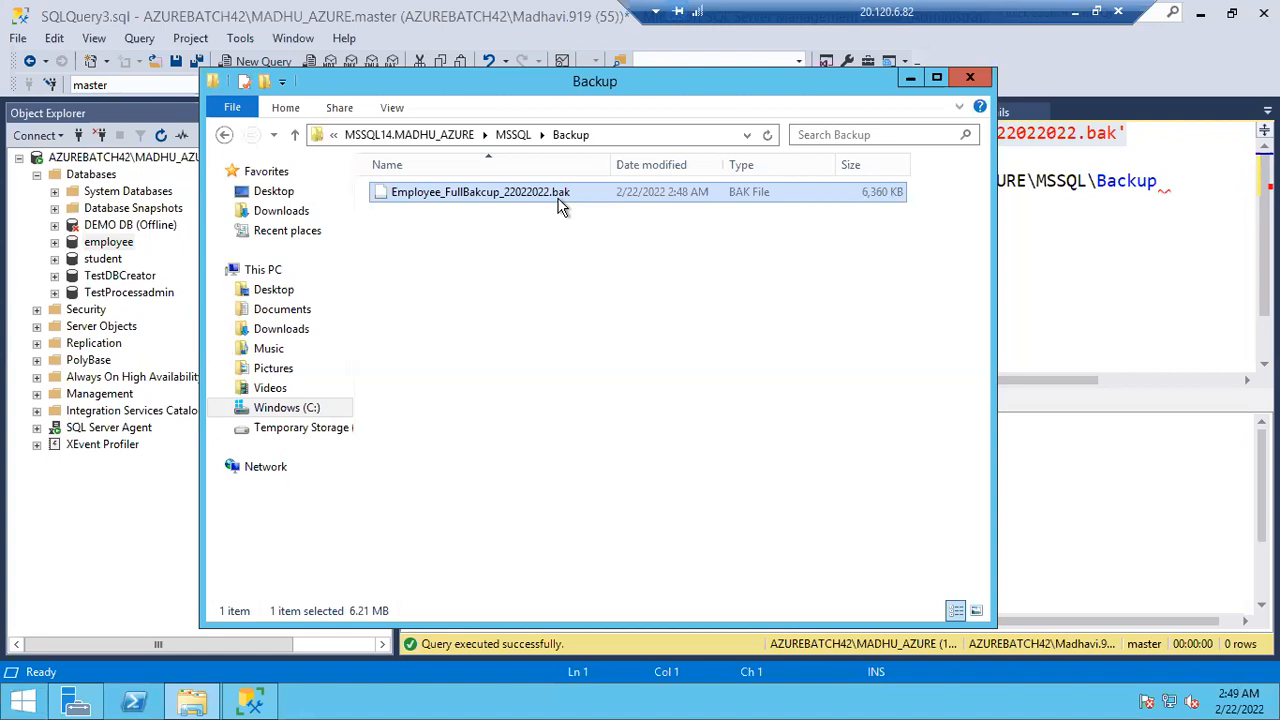
{"action": "left_click", "coordinate": [910, 77]}
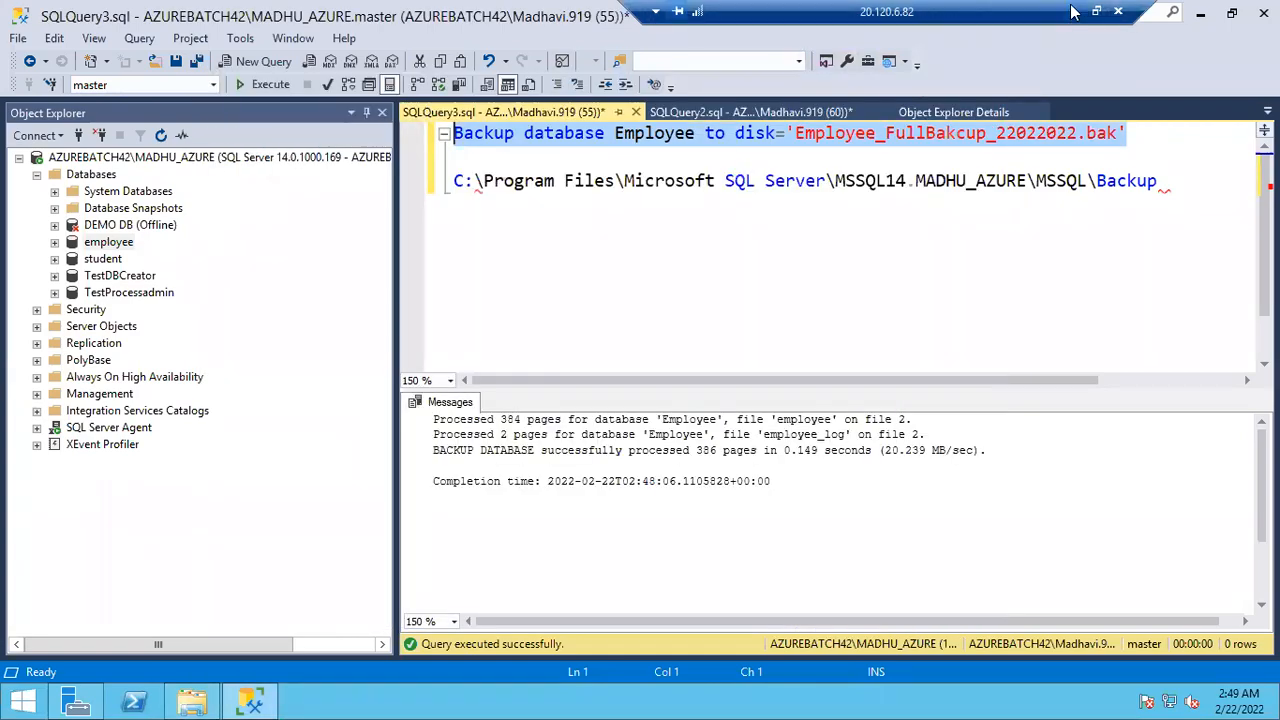